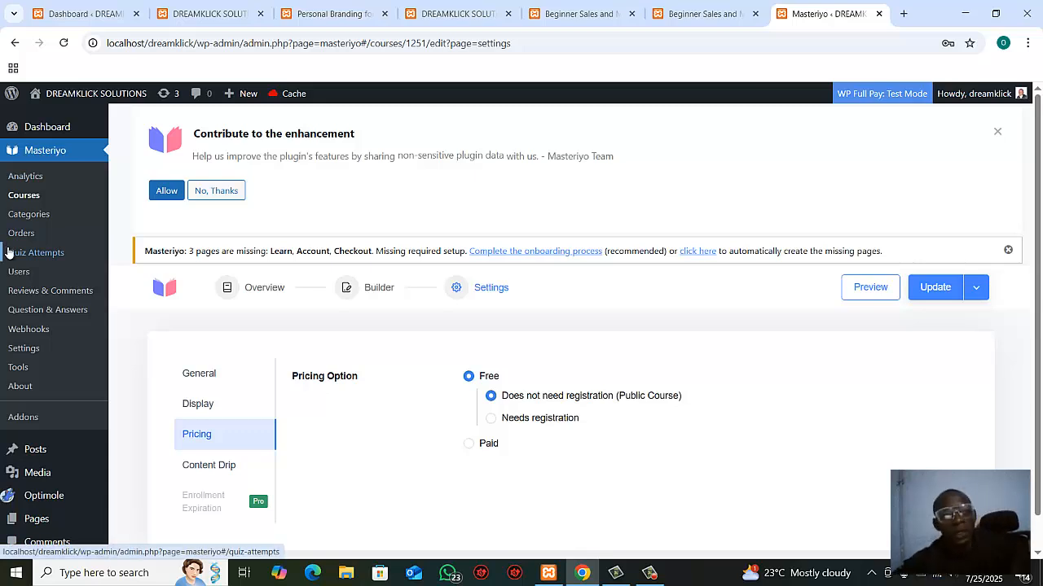
Step: Open the live site's home page in a separate browser tab and switch to it
{"action": "mouse_move", "coordinate": [88, 96]}
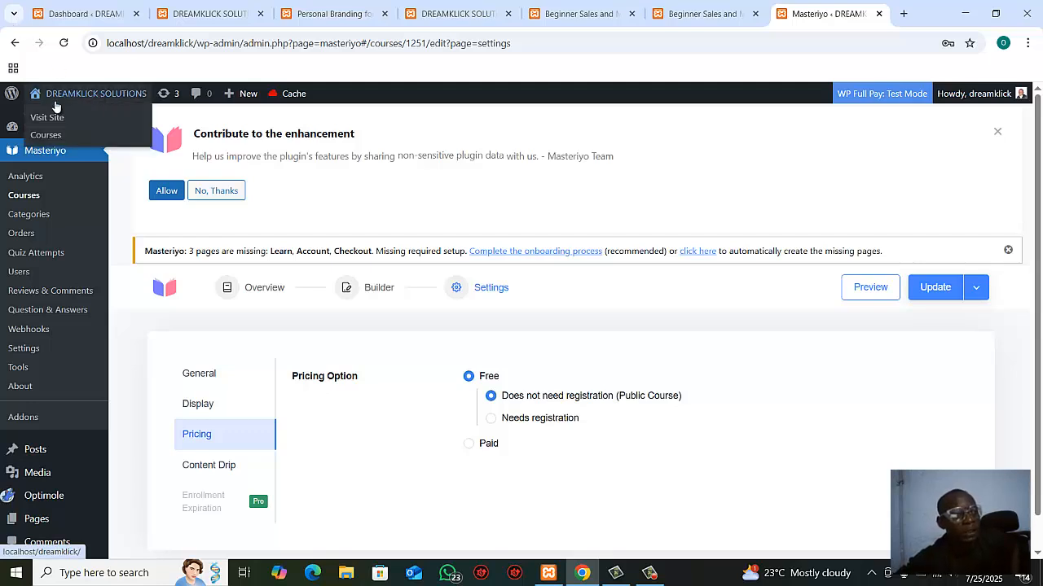
{"action": "right_click", "coordinate": [47, 125]}
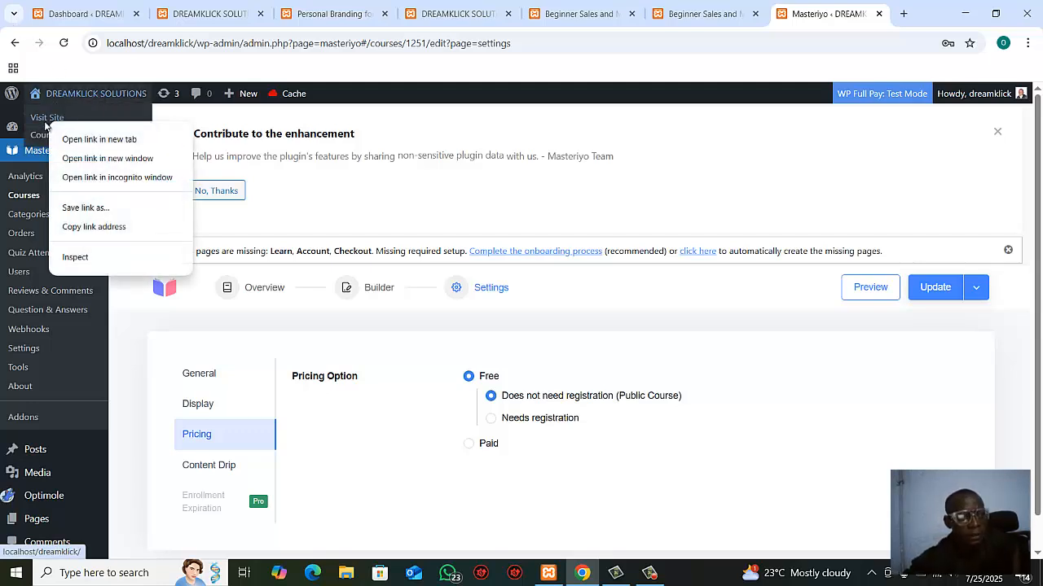
{"action": "left_click", "coordinate": [86, 140]}
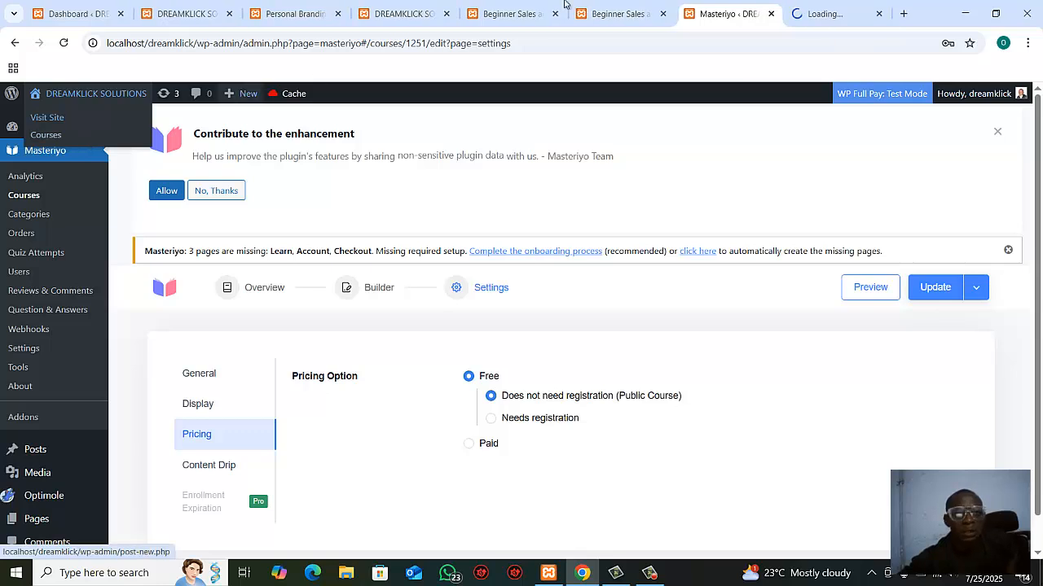
{"action": "left_click", "coordinate": [807, 25]}
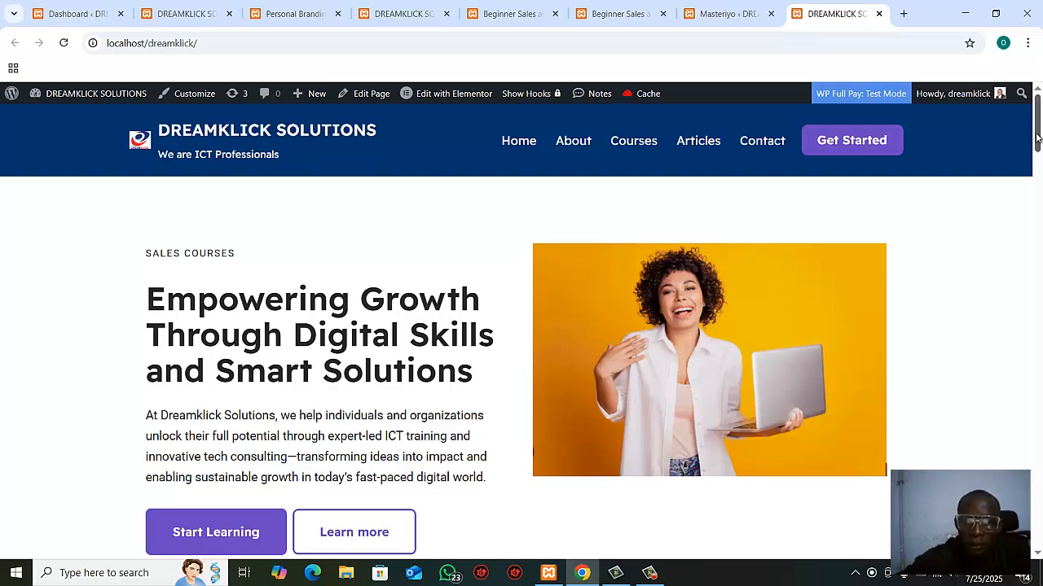
Step: Open the "Personal Branding for Sales Success" course from the home page and try to start it from its course page
{"action": "mouse_move", "coordinate": [1038, 127]}
{"action": "left_mouse_down"}
{"action": "mouse_move", "coordinate": [1024, 381]}
{"action": "mouse_move", "coordinate": [1040, 235]}
{"action": "mouse_move", "coordinate": [1040, 311]}
{"action": "mouse_move", "coordinate": [1039, 121]}
{"action": "left_mouse_up"}
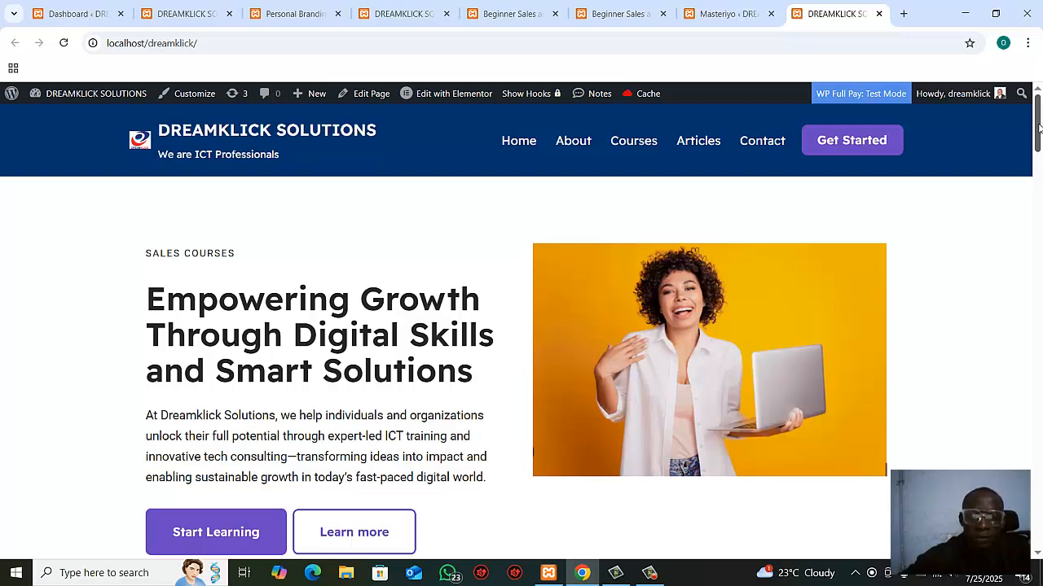
{"action": "left_click_drag", "start_coordinate": [1039, 126], "coordinate": [1033, 214]}
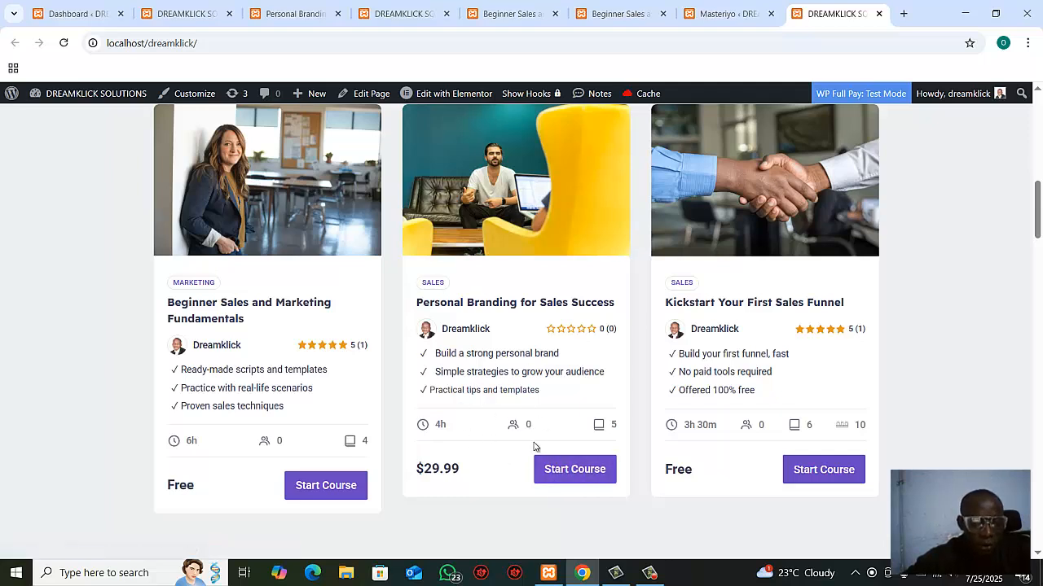
{"action": "left_click", "coordinate": [574, 471]}
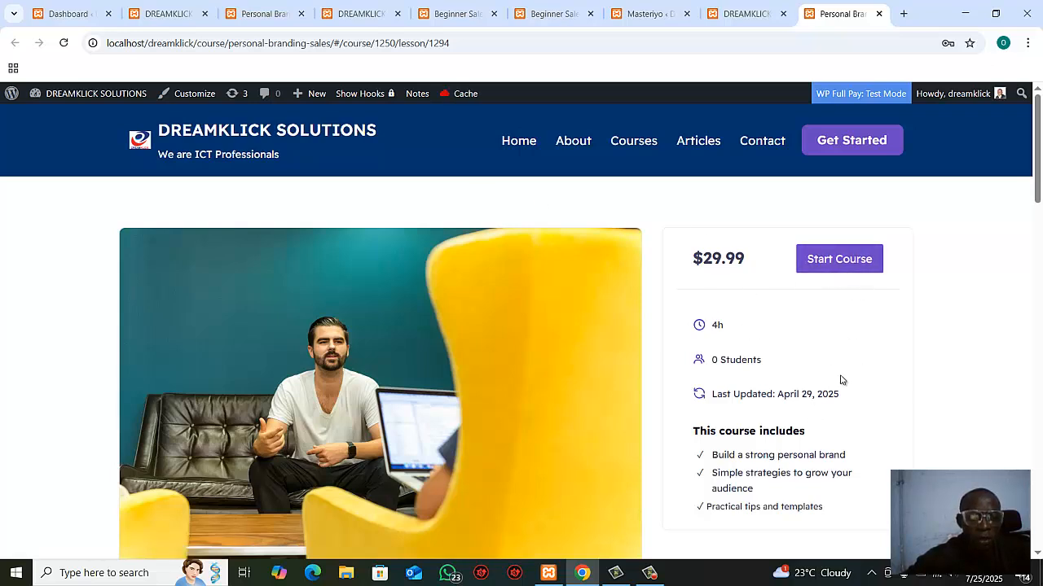
{"action": "left_click", "coordinate": [840, 265]}
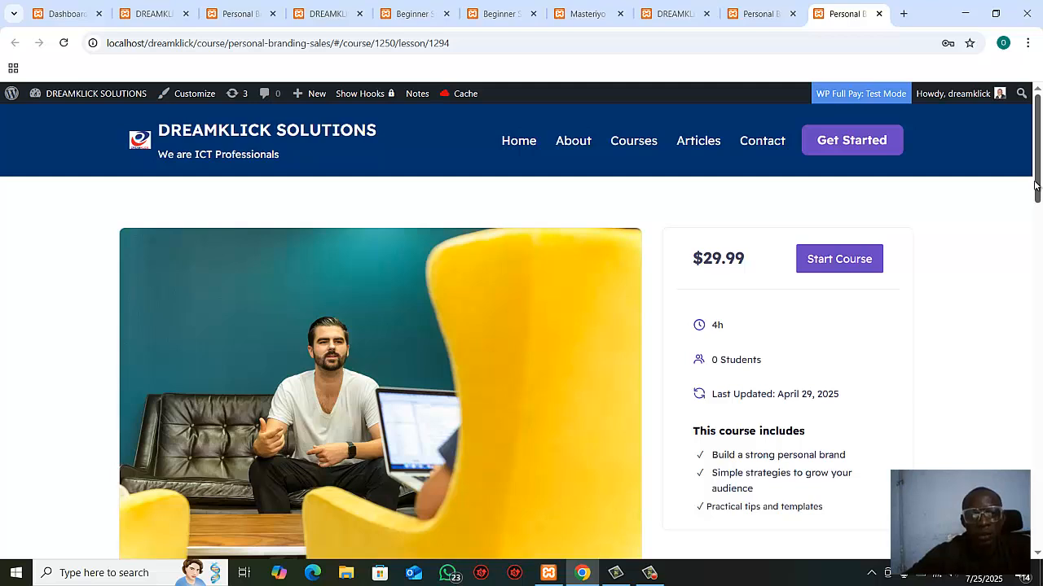
{"action": "left_click_drag", "start_coordinate": [1037, 192], "coordinate": [1042, 165]}
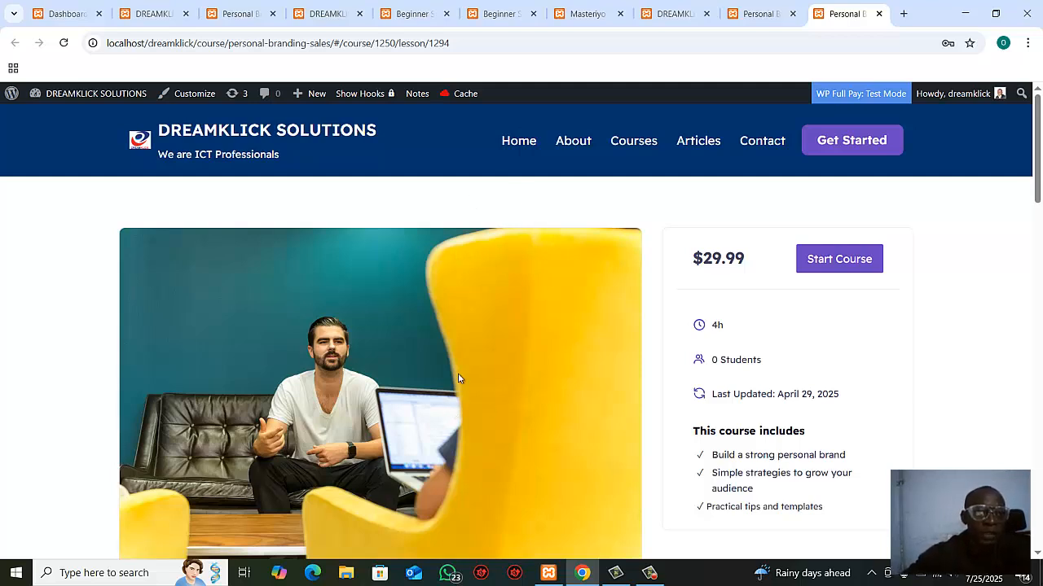
Step: Return to the site's courses page, open the WordPress admin dashboard from it and look over the dashboard
{"action": "left_click", "coordinate": [165, 16]}
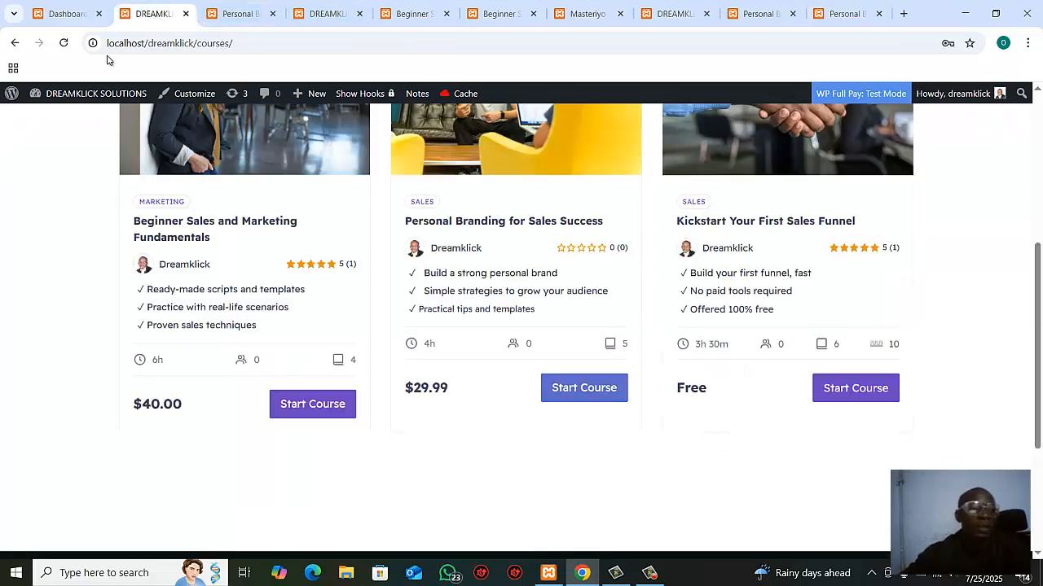
{"action": "mouse_move", "coordinate": [81, 92]}
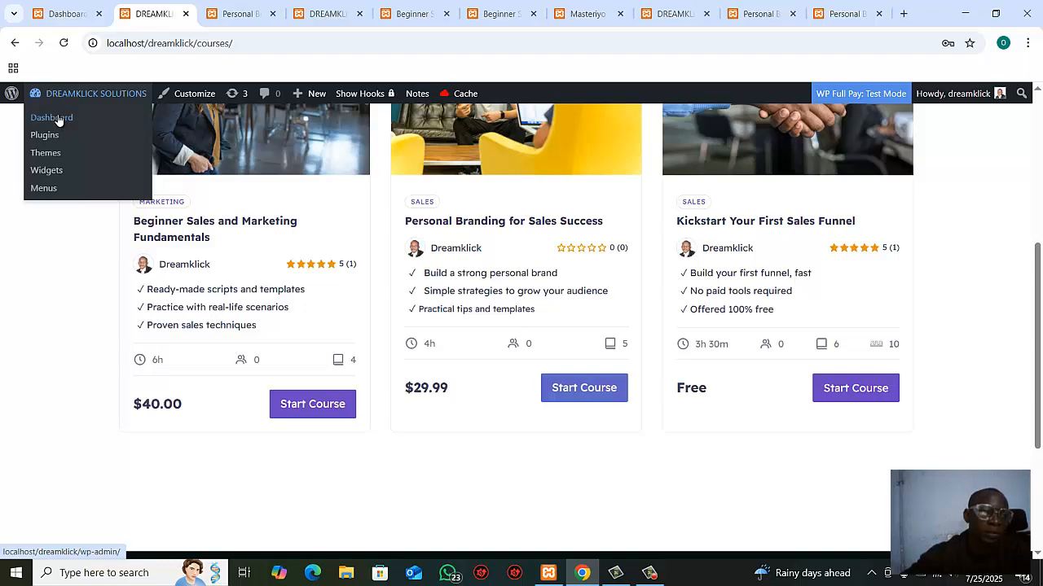
{"action": "left_click", "coordinate": [58, 121]}
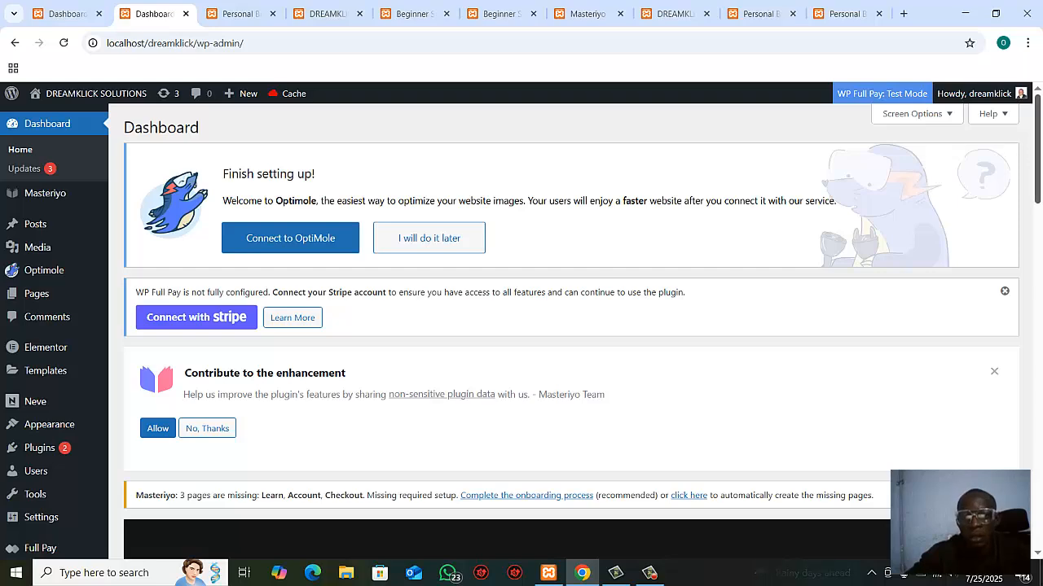
{"action": "scroll", "coordinate": [1038, 140], "scroll_direction": "down", "scroll_amount": 5}
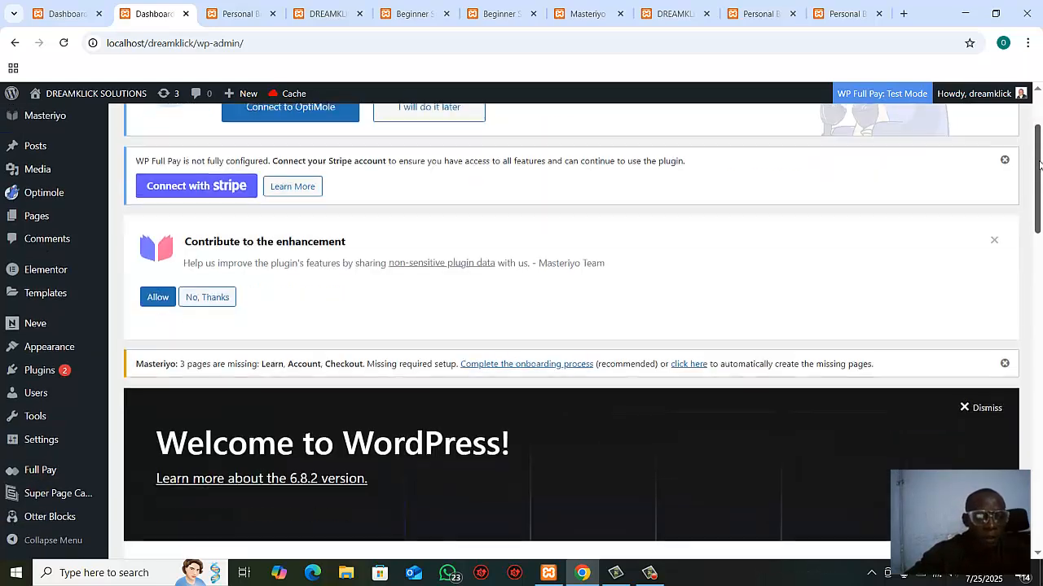
{"action": "scroll", "coordinate": [1038, 130], "scroll_direction": "up", "scroll_amount": 5}
{"action": "scroll", "coordinate": [1039, 128], "scroll_direction": "up", "scroll_amount": 1}
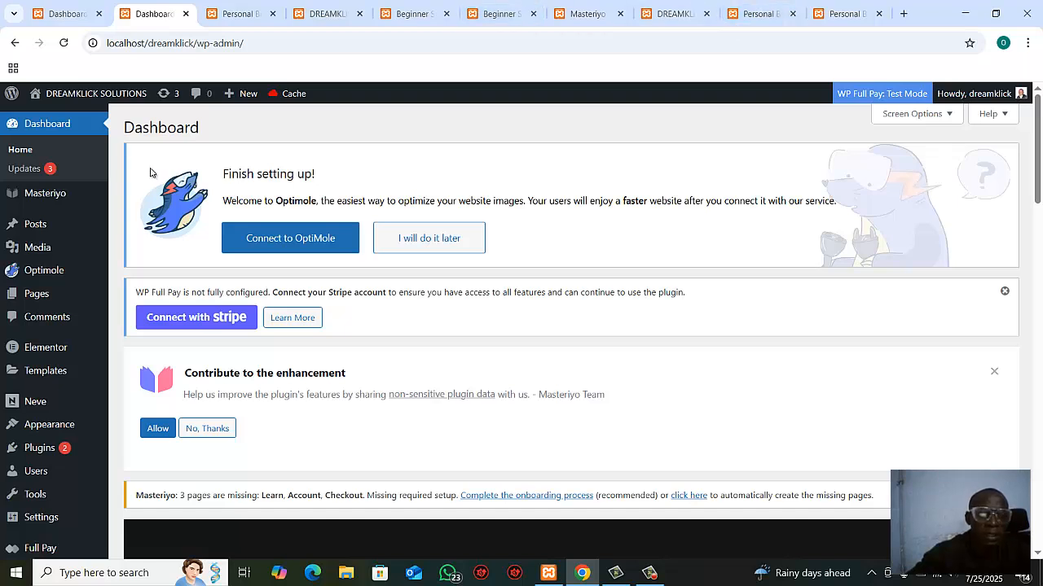
{"action": "mouse_move", "coordinate": [41, 197]}
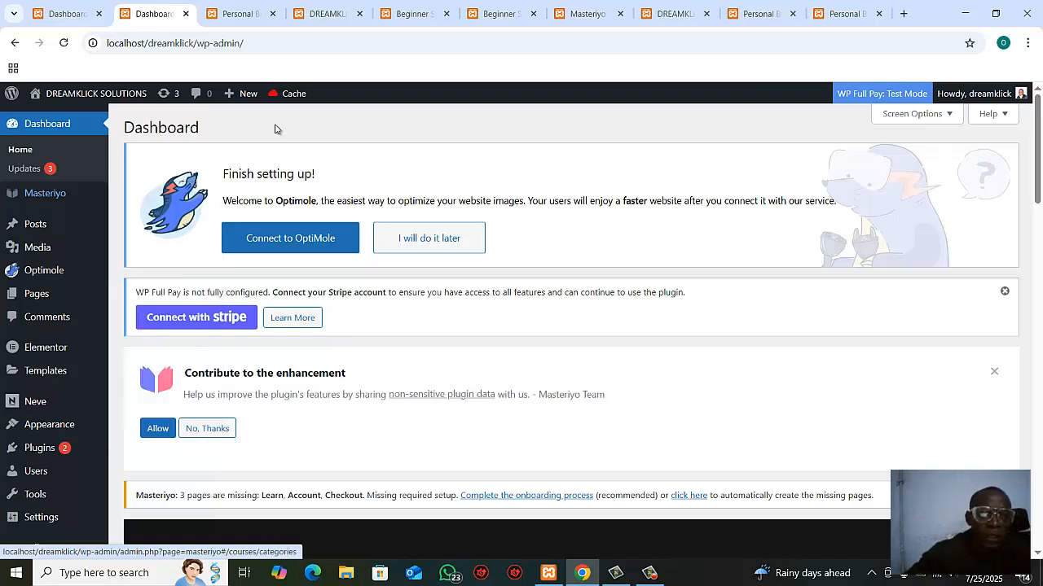
Step: Go back to the Masteriyo course settings and open the plugin's onboarding process in a separate browser tab
{"action": "left_click", "coordinate": [579, 12]}
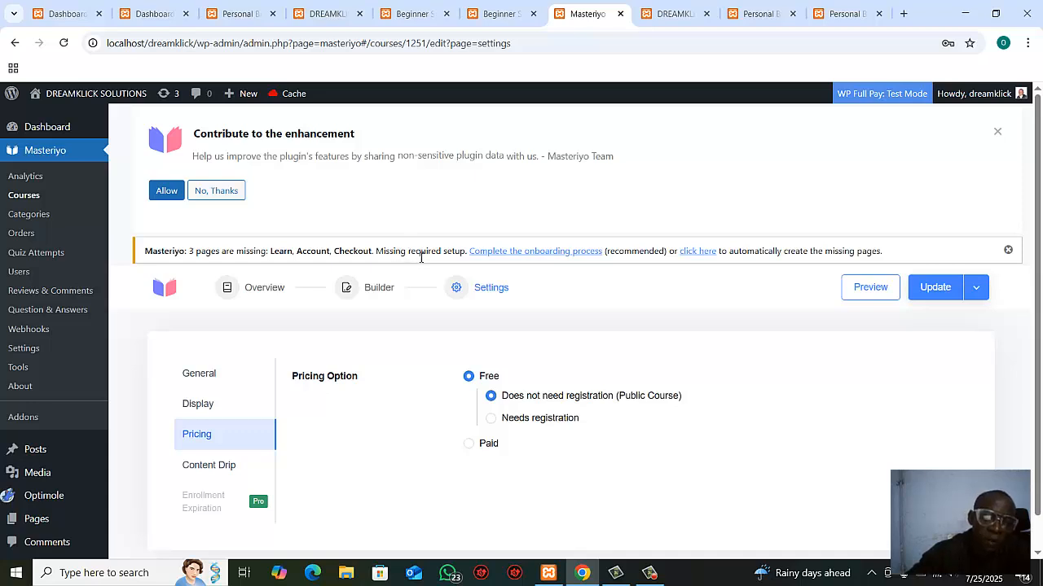
{"action": "right_click", "coordinate": [548, 260]}
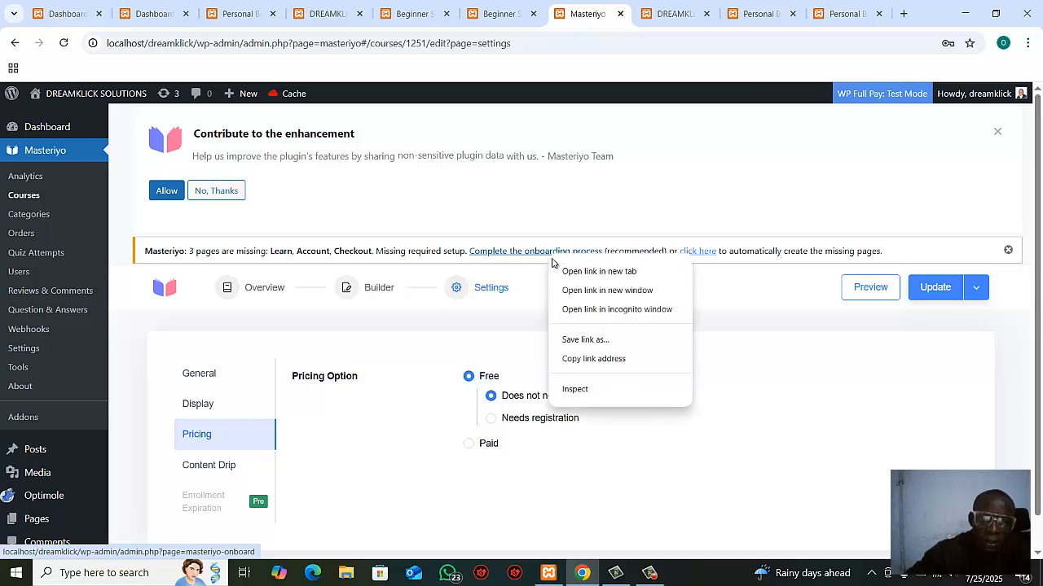
{"action": "left_click", "coordinate": [606, 281]}
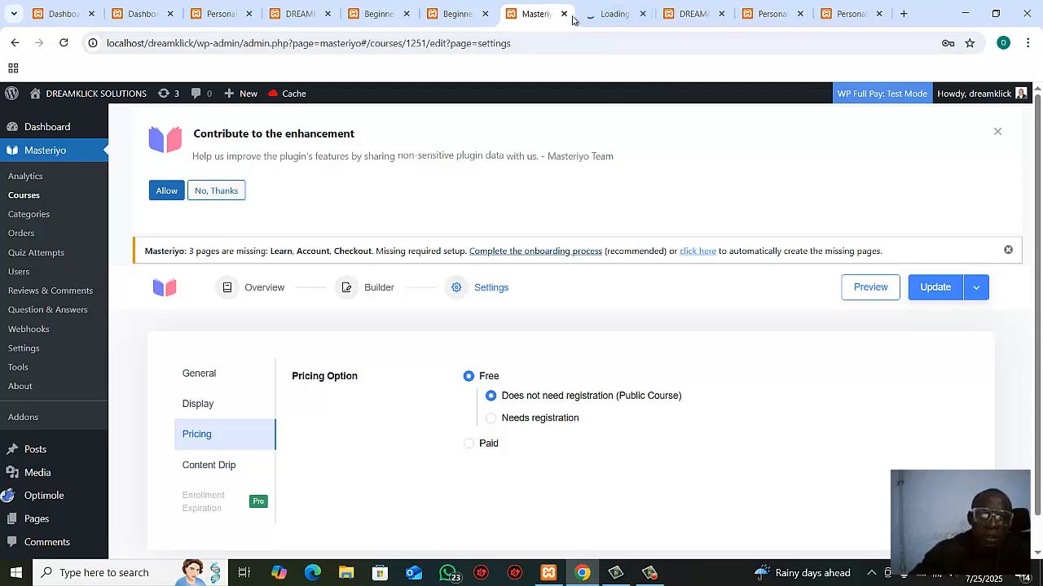
{"action": "left_click", "coordinate": [601, 16]}
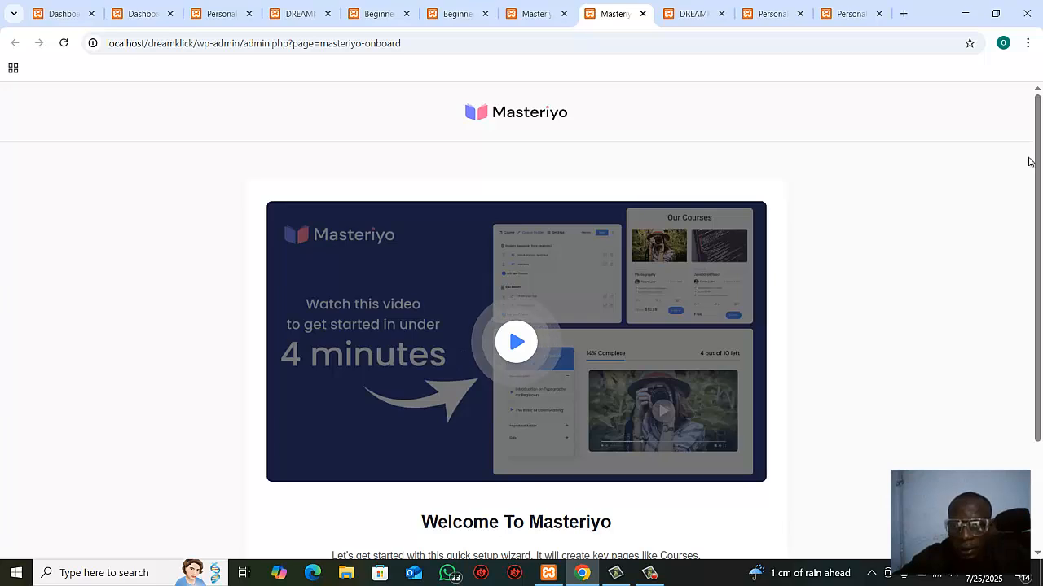
{"action": "scroll", "coordinate": [1036, 167], "scroll_direction": "down", "scroll_amount": 2}
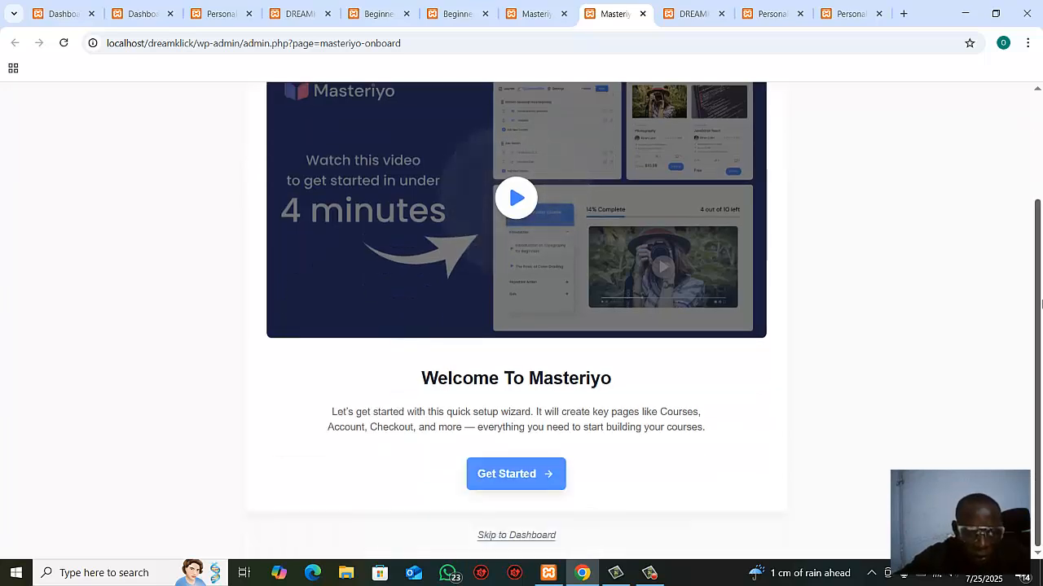
Step: Start the Masteriyo setup wizard, select Marketplace as the business type and continue to the marketplace settings
{"action": "left_click", "coordinate": [516, 474]}
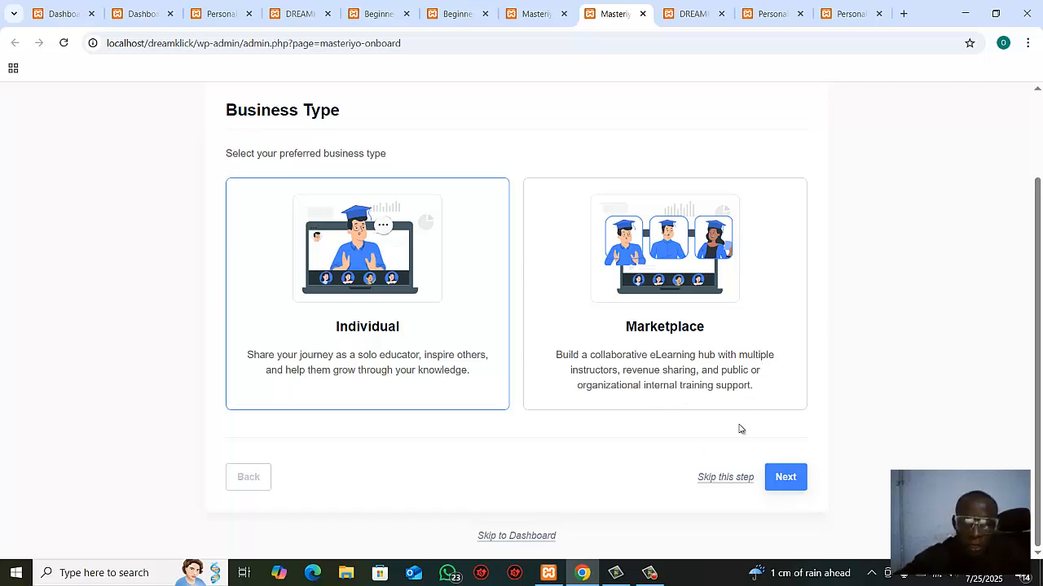
{"action": "left_click", "coordinate": [687, 321]}
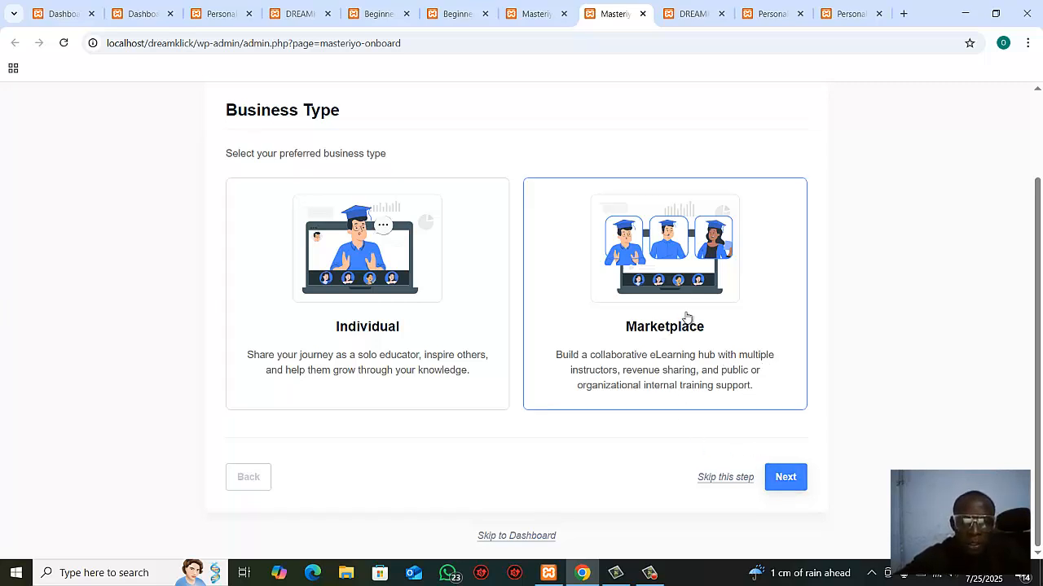
{"action": "left_click", "coordinate": [786, 480]}
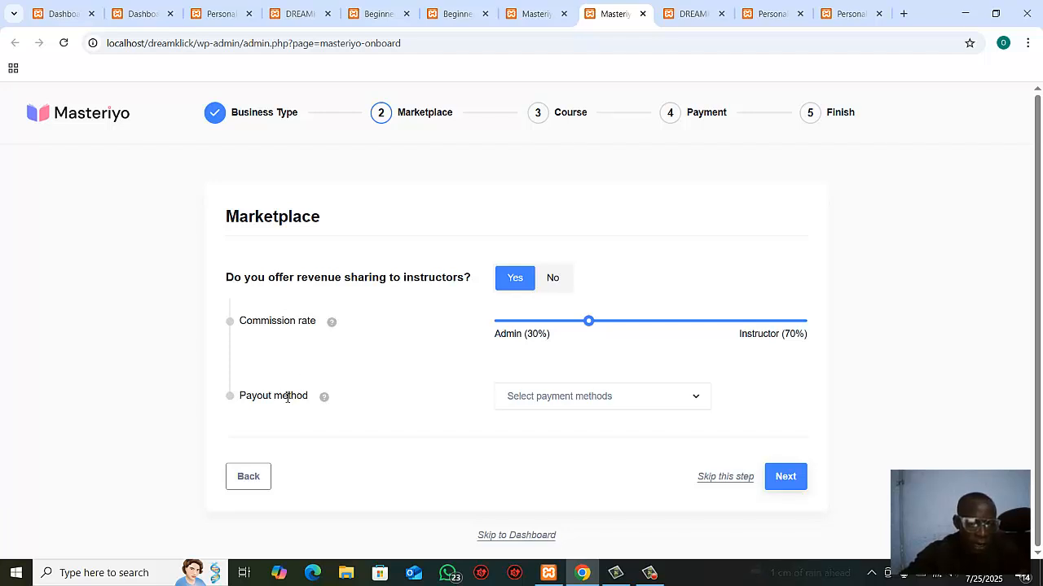
Step: Set the instructors' payout method to Bank Account and continue to the course settings
{"action": "left_click", "coordinate": [620, 405]}
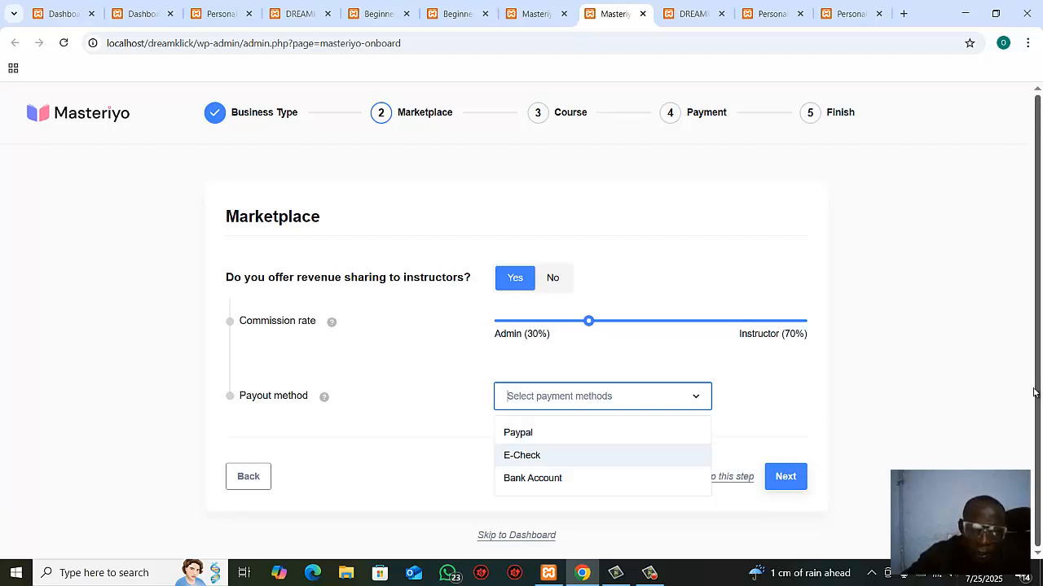
{"action": "left_click", "coordinate": [547, 489]}
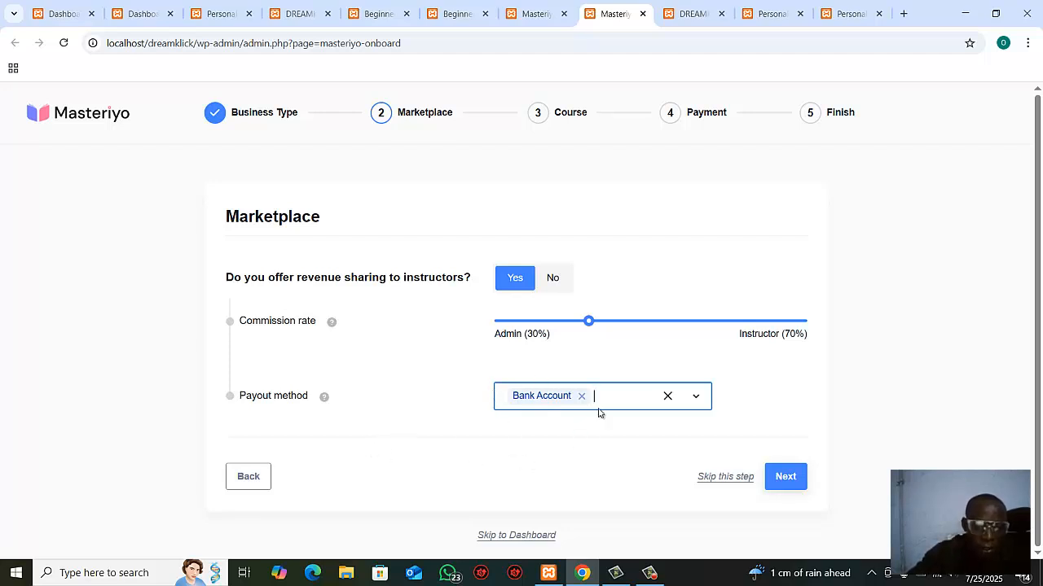
{"action": "left_click", "coordinate": [787, 479]}
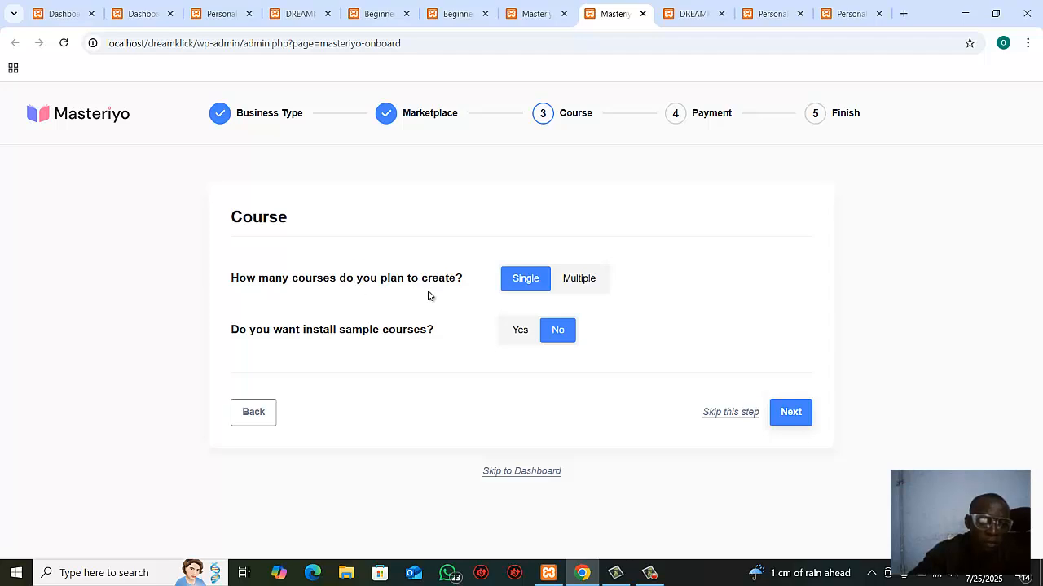
Step: Set the number of courses planned to Multiple
{"action": "left_click", "coordinate": [580, 279]}
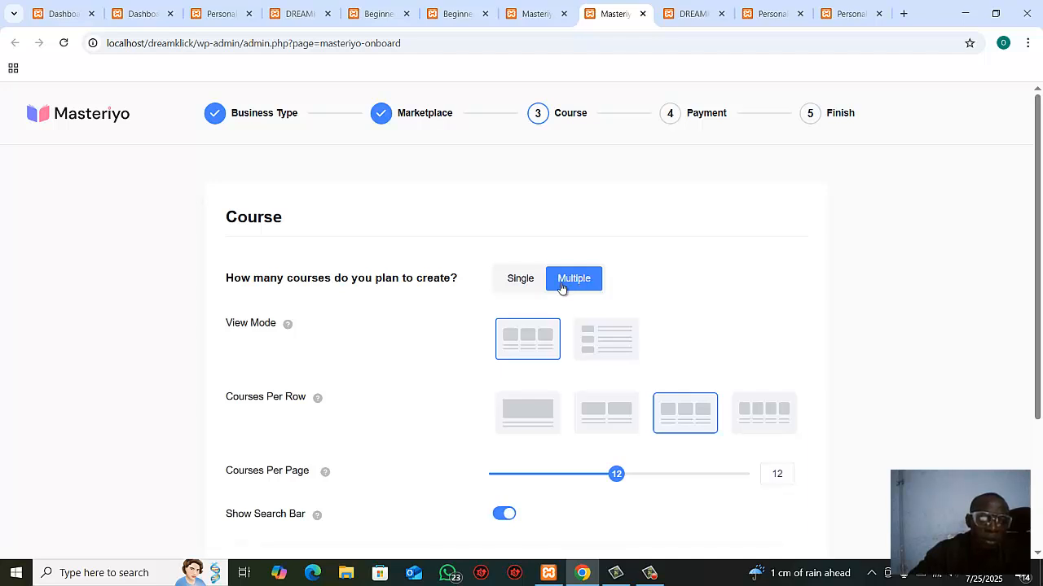
{"action": "left_click", "coordinate": [521, 291]}
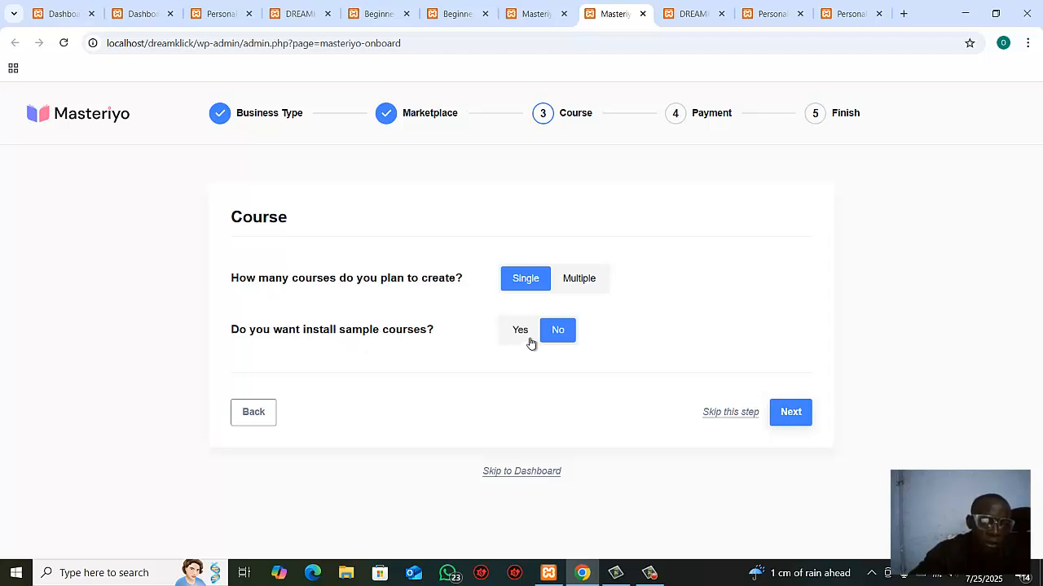
{"action": "left_click", "coordinate": [584, 281]}
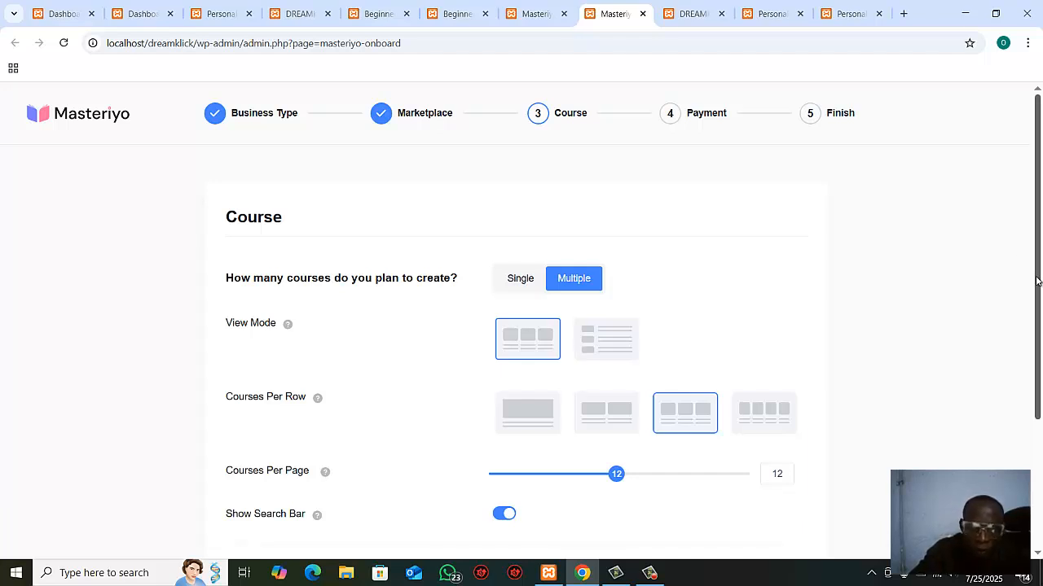
Step: Choose to install sample courses with lessons and quizzes, keep their status as Publish, and submit the course settings
{"action": "left_click_drag", "start_coordinate": [1036, 281], "coordinate": [1037, 410]}
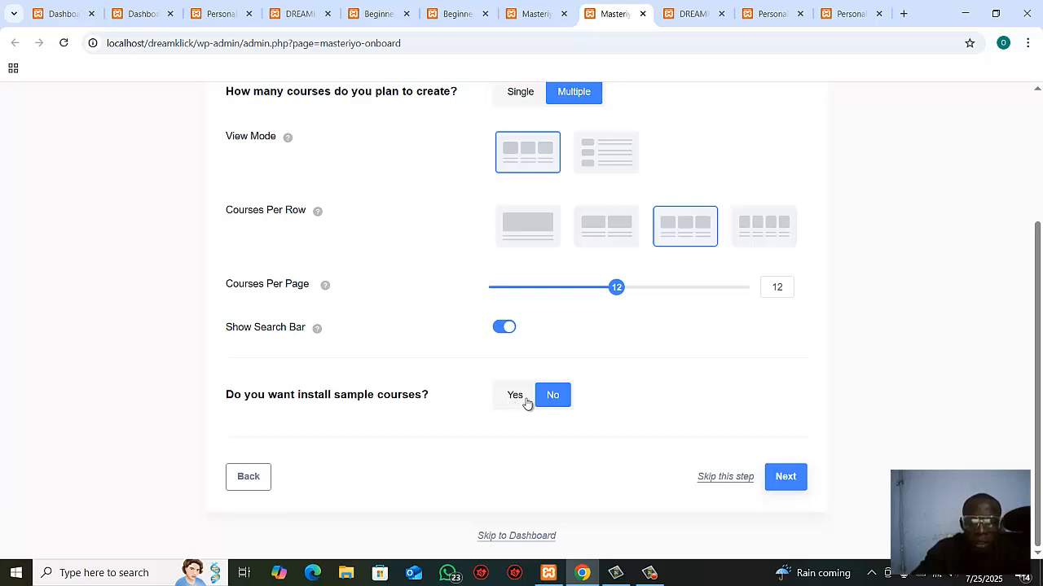
{"action": "double_click", "coordinate": [560, 405]}
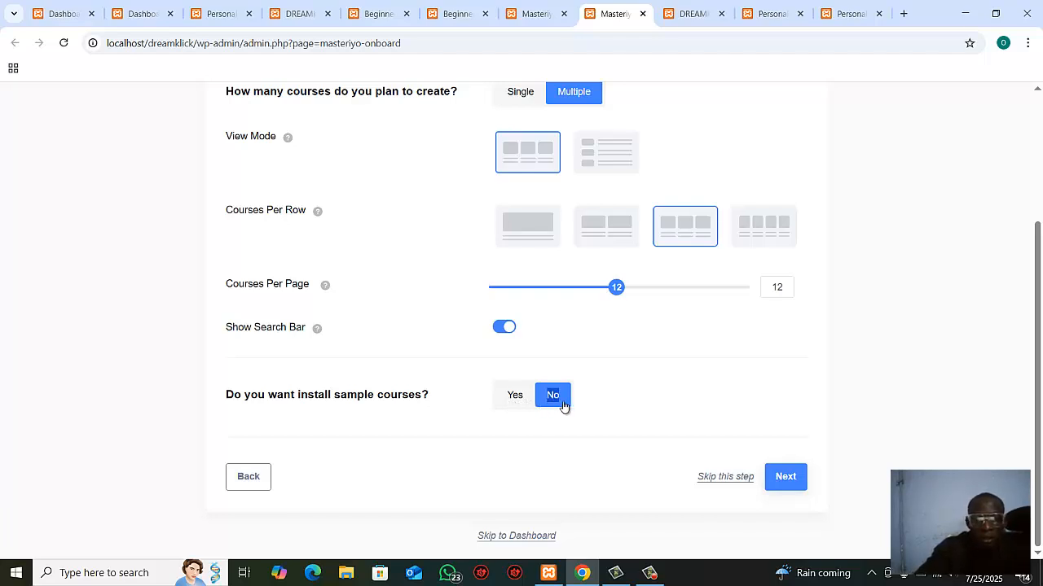
{"action": "left_click", "coordinate": [513, 401]}
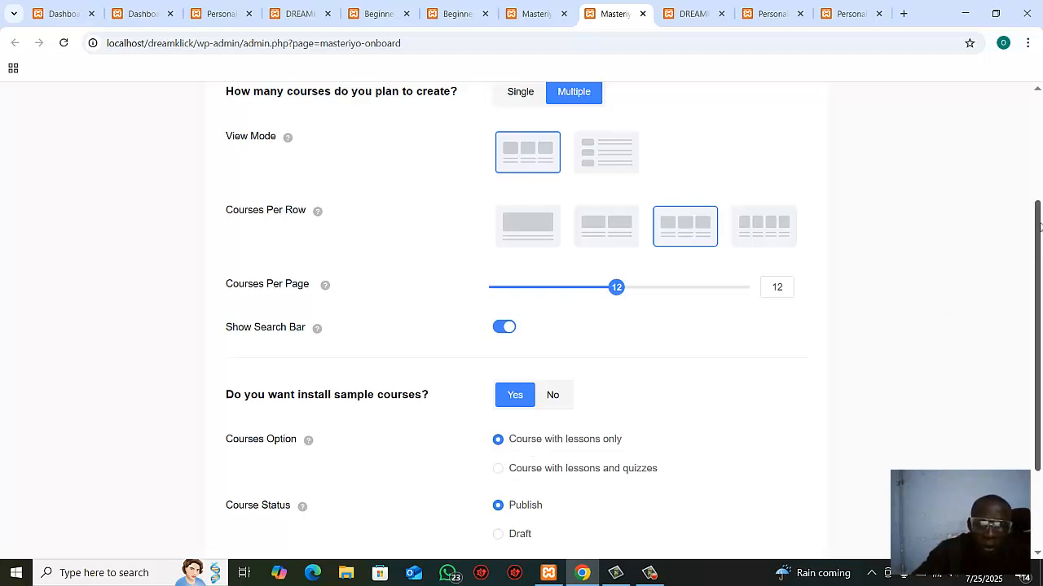
{"action": "left_click", "coordinate": [502, 479]}
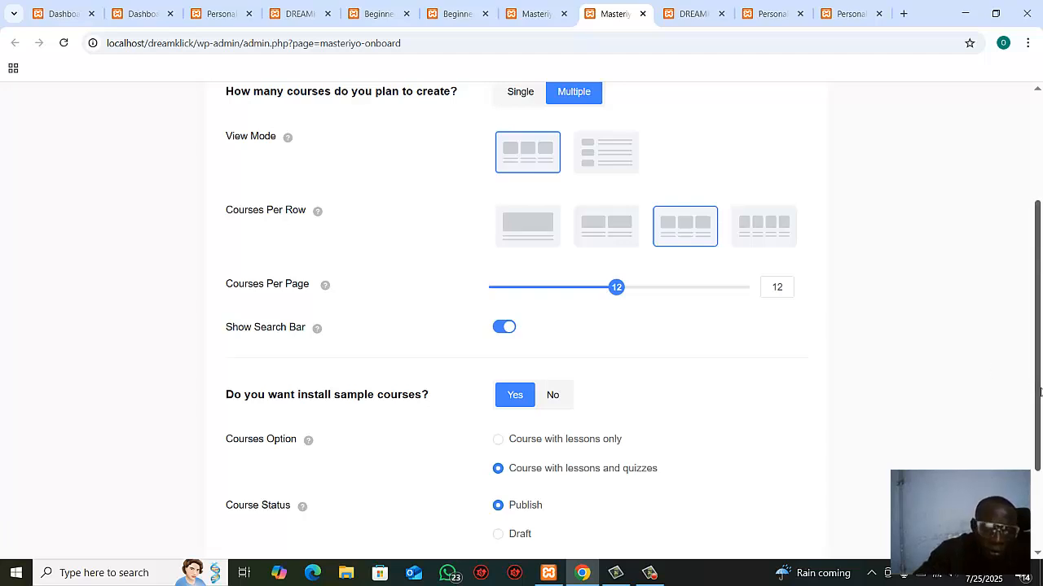
{"action": "left_click_drag", "start_coordinate": [1040, 393], "coordinate": [1040, 490]}
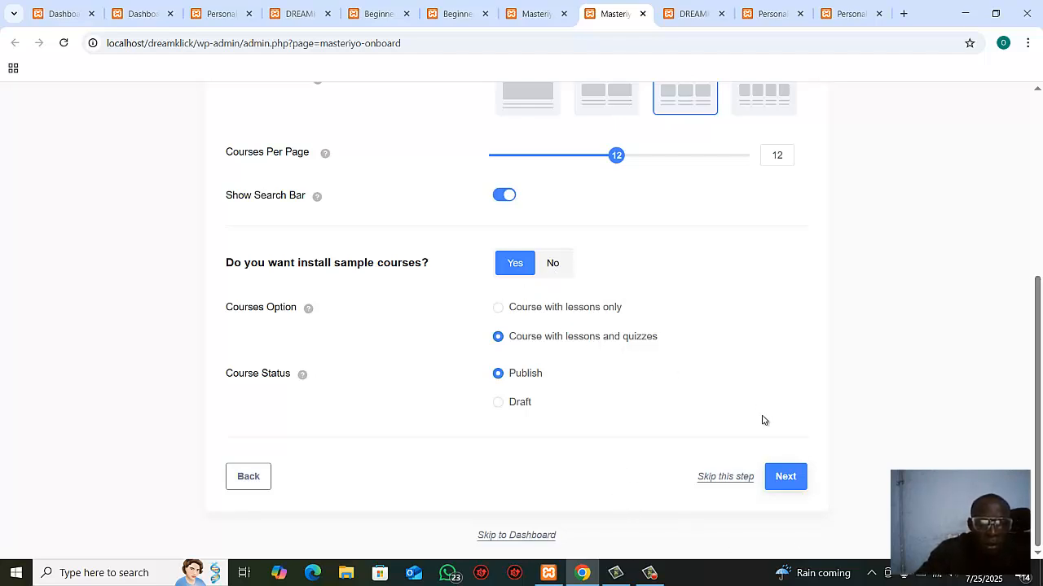
{"action": "left_click", "coordinate": [780, 480]}
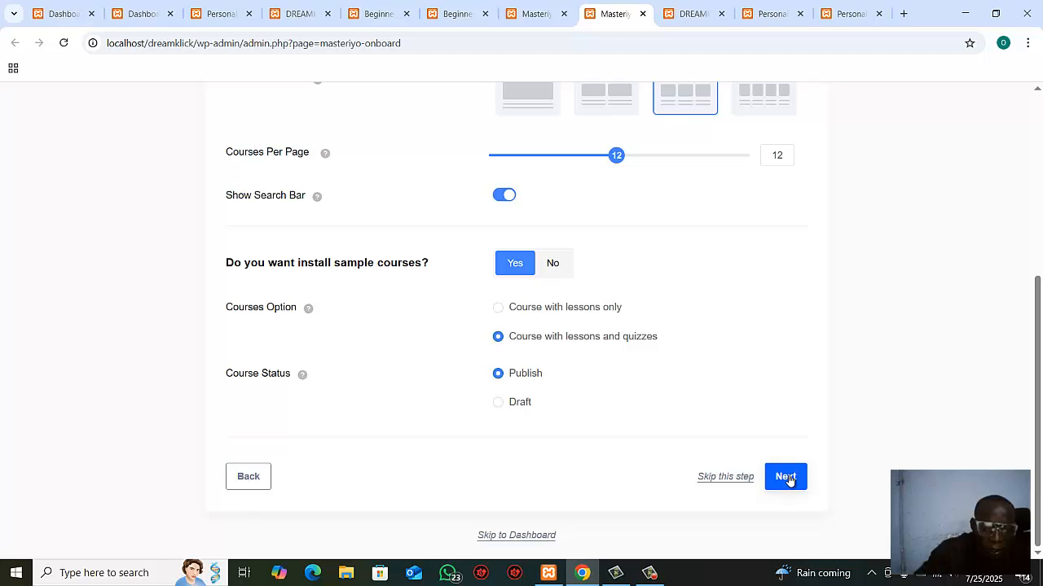
Step: Continue to the payment settings and set the currency for paid courses to Nigerian naira (₦)
{"action": "left_click", "coordinate": [785, 478]}
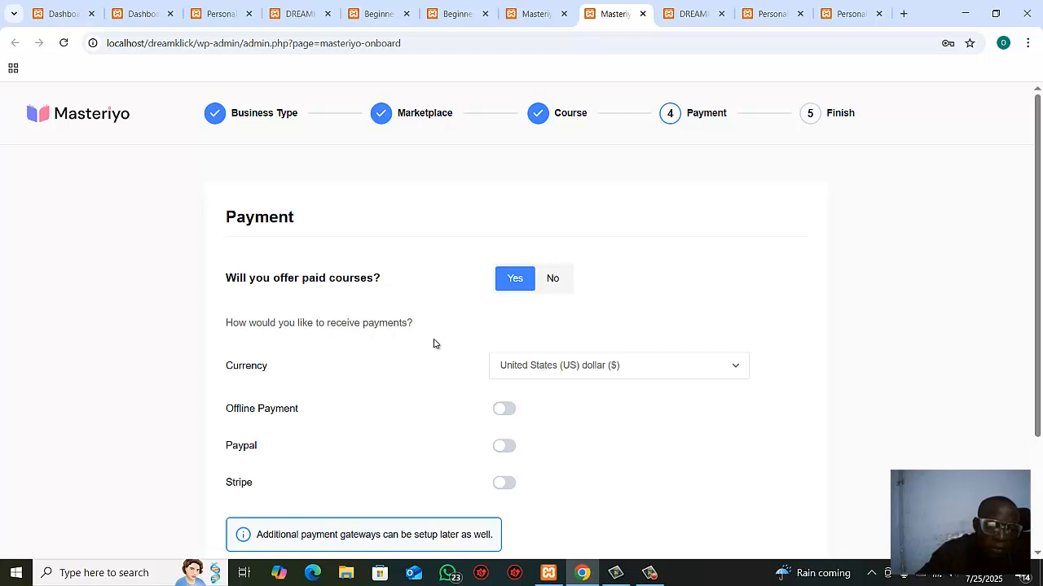
{"action": "left_click", "coordinate": [555, 368]}
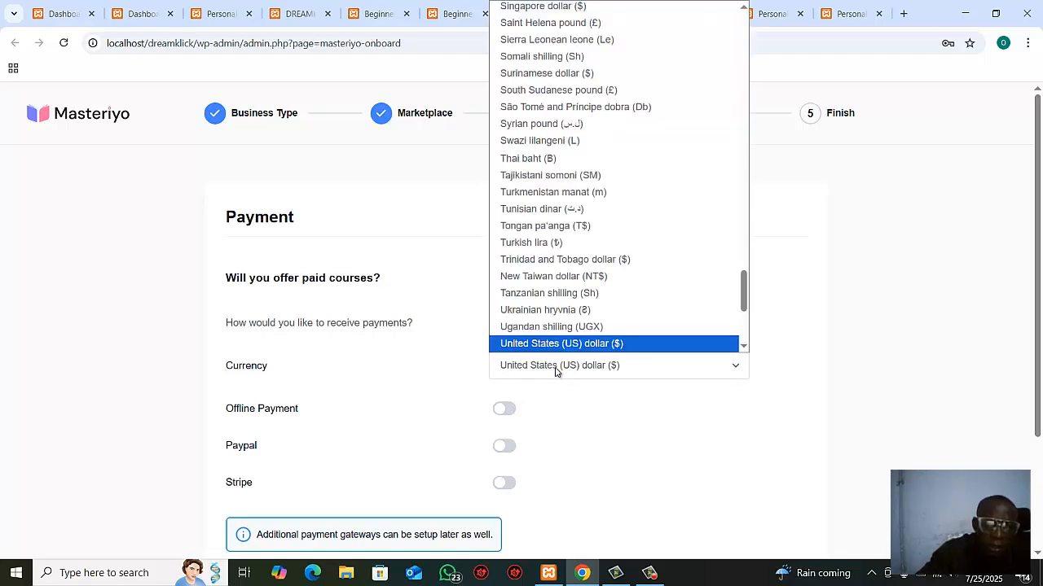
{"action": "key", "text": "n"}
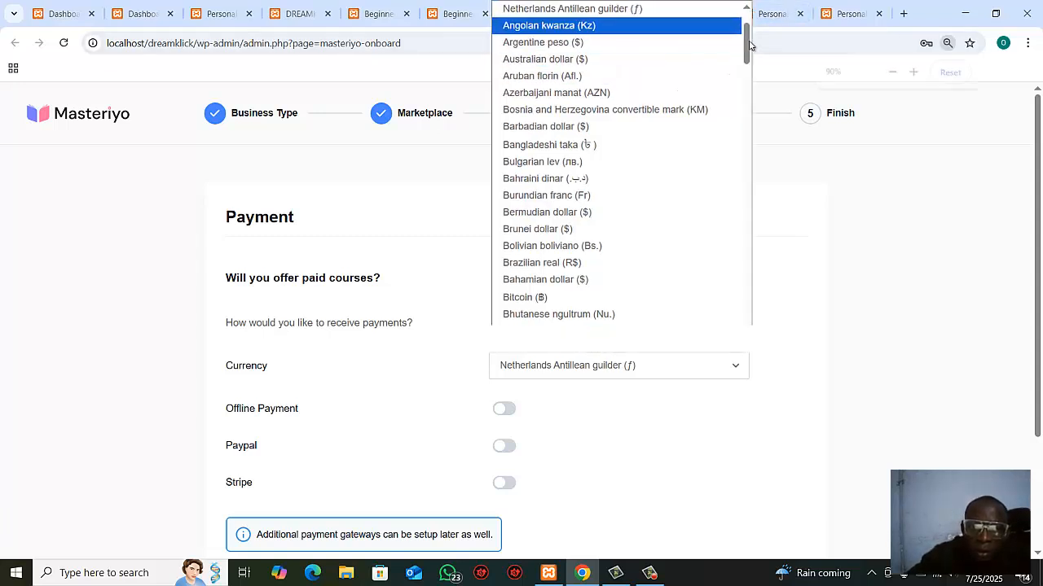
{"action": "key", "text": "ctrl+minus"}
{"action": "key", "text": "ctrl+minus"}
{"action": "key", "text": "ctrl+minus"}
{"action": "key", "text": "ctrl+minus"}
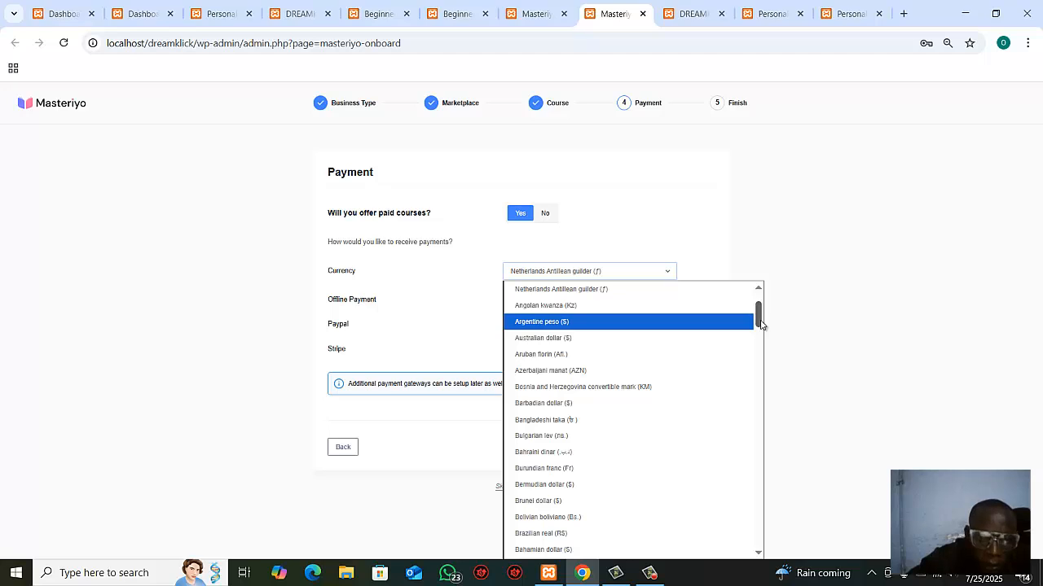
{"action": "left_click_drag", "start_coordinate": [761, 325], "coordinate": [771, 470]}
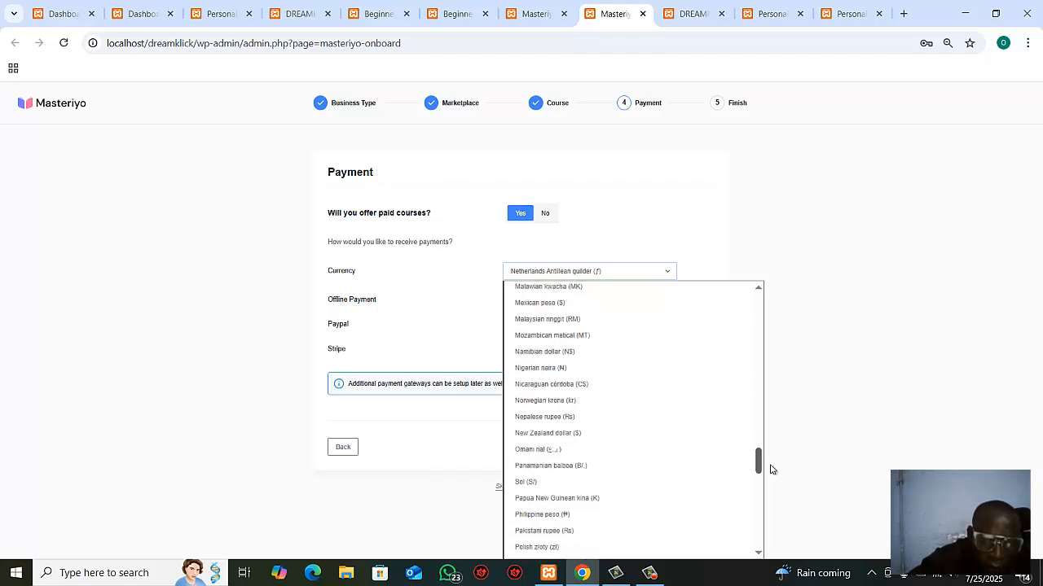
{"action": "left_click", "coordinate": [571, 377]}
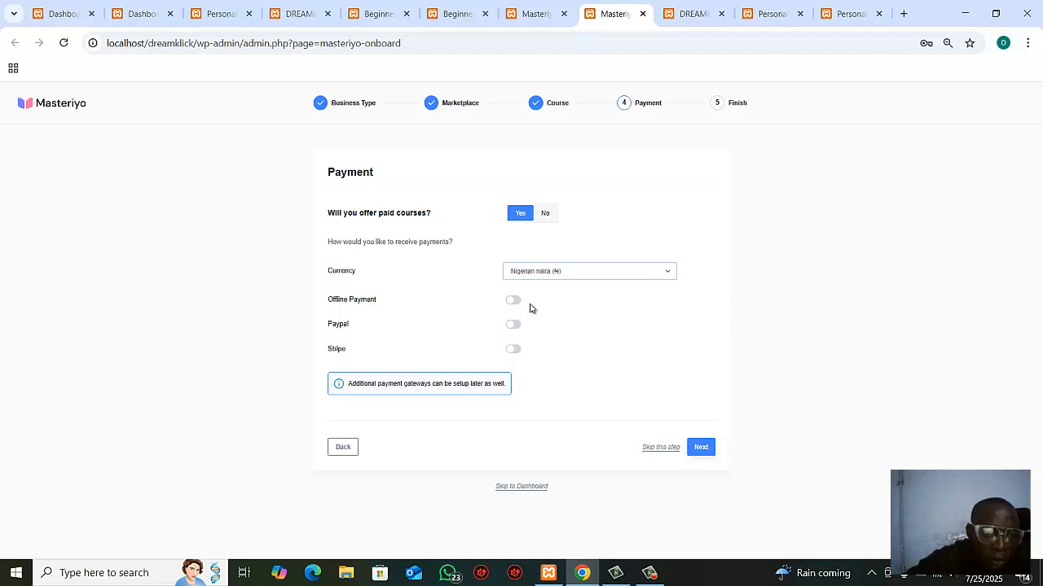
Step: Enable Stripe and PayPal as payment methods, leave Offline Payment off, and submit the payment settings
{"action": "left_click", "coordinate": [514, 350]}
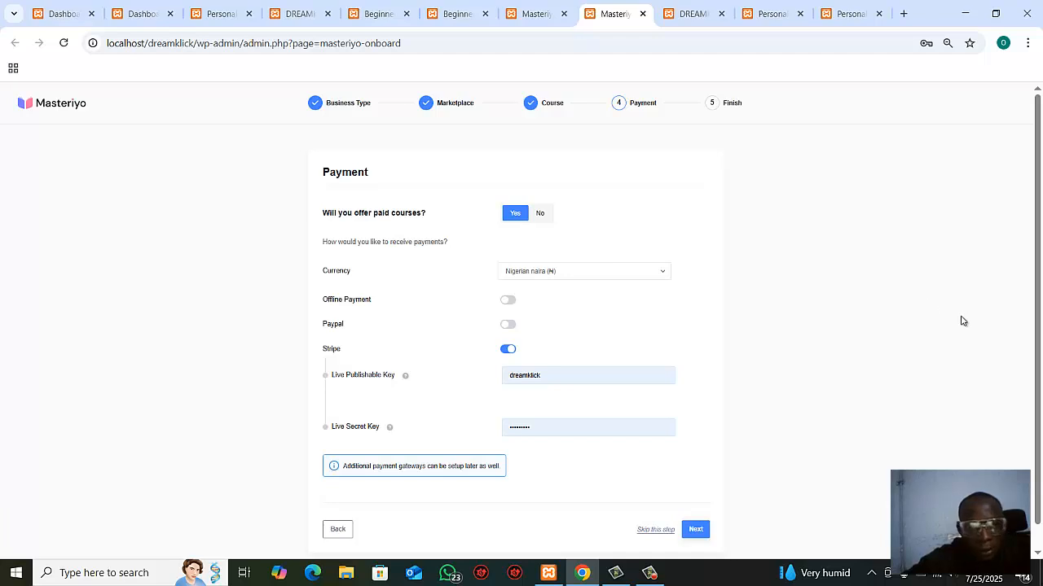
{"action": "left_click", "coordinate": [510, 326]}
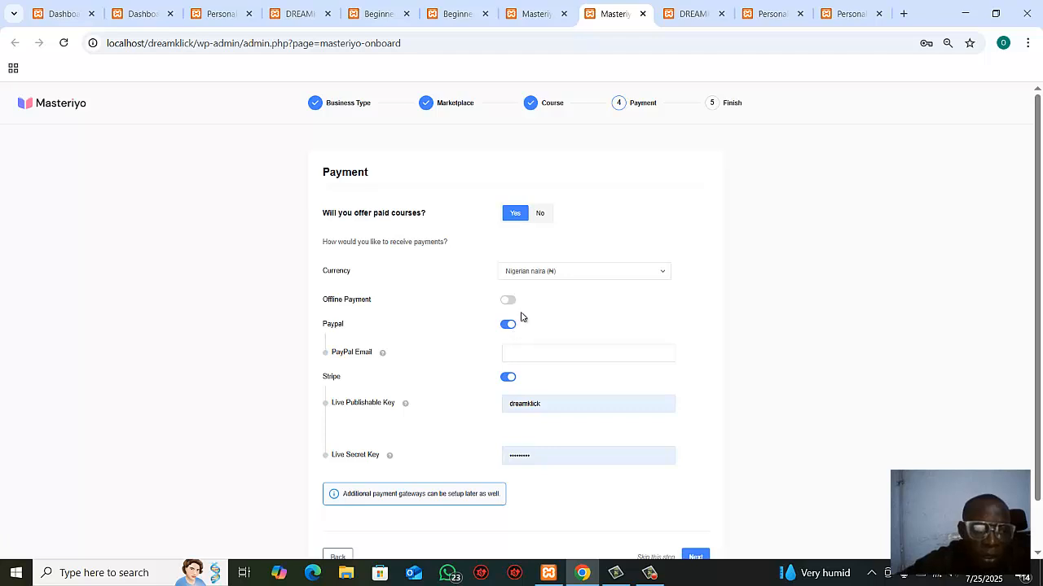
{"action": "left_click", "coordinate": [508, 300]}
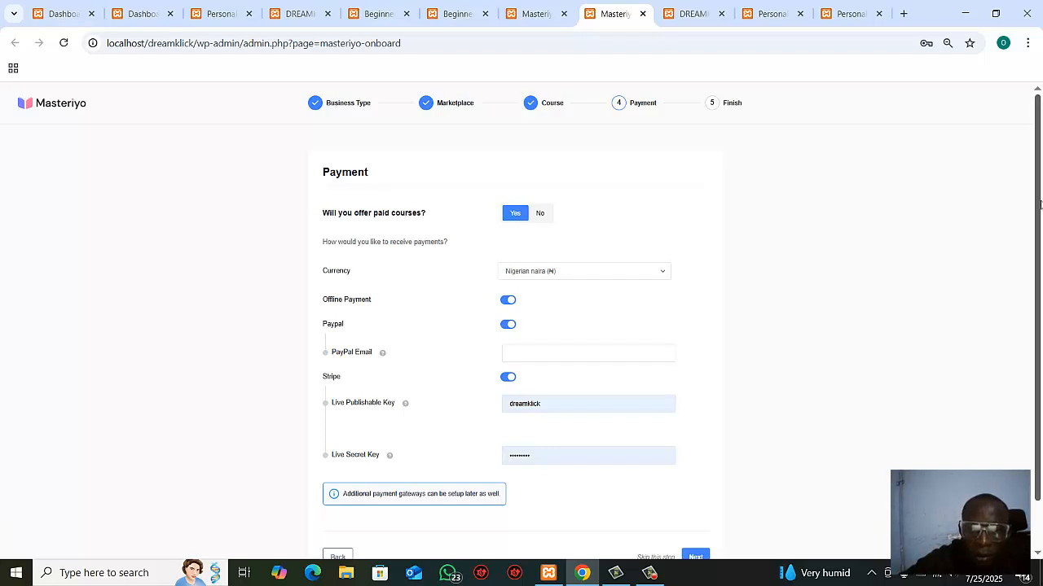
{"action": "left_click", "coordinate": [510, 303]}
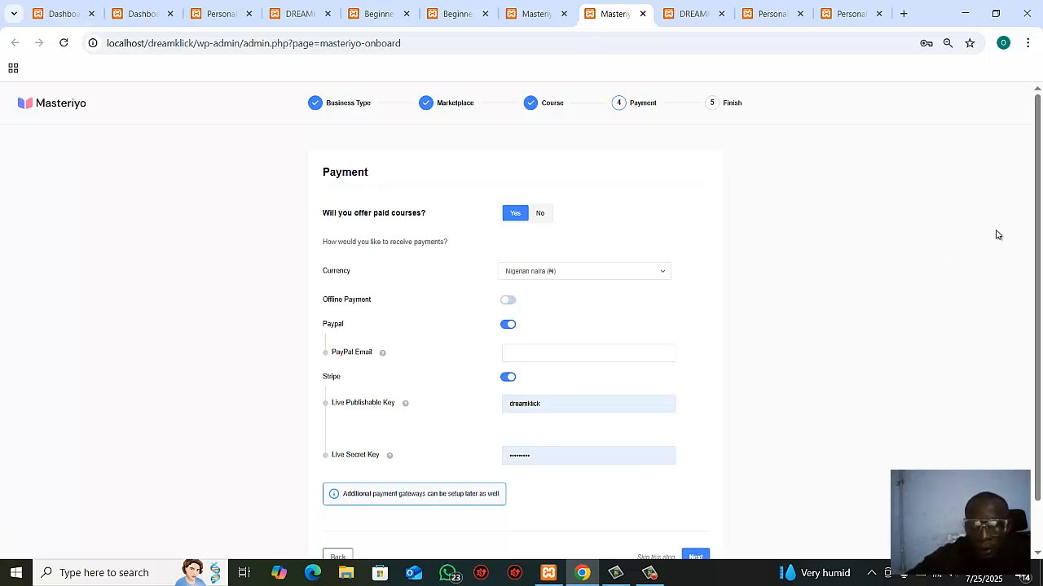
{"action": "scroll", "coordinate": [1036, 256], "scroll_direction": "down", "scroll_amount": 2}
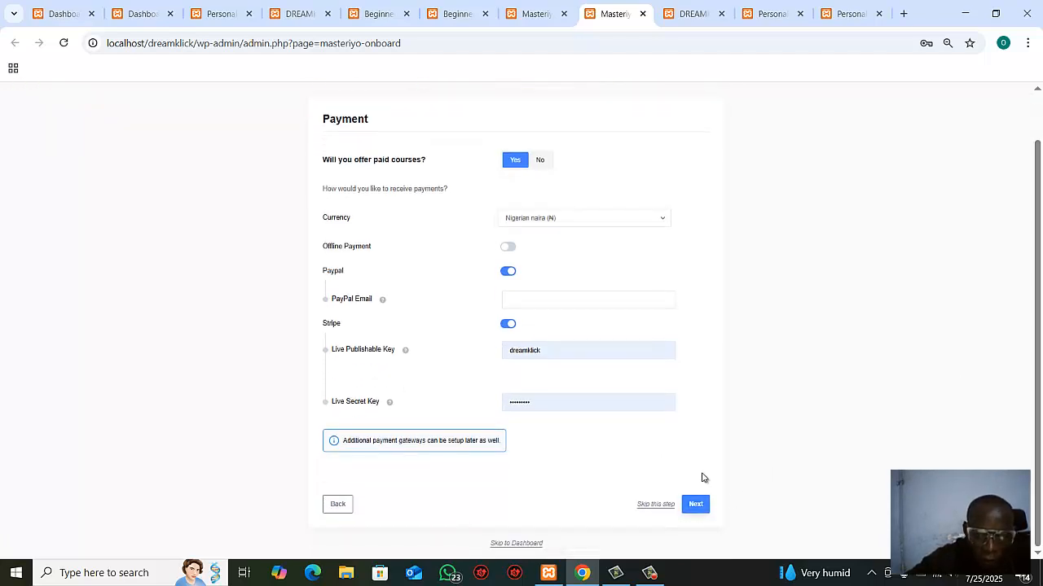
{"action": "left_click", "coordinate": [695, 505]}
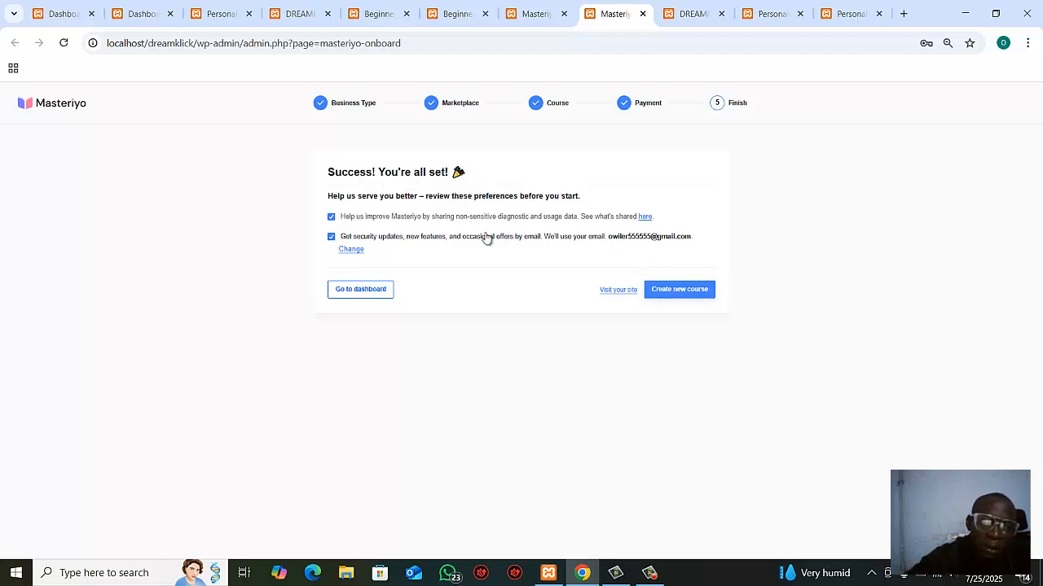
Step: Start a new course from the finished wizard and copy the full overview text of the Personal Branding for Sales Success course page
{"action": "left_click", "coordinate": [681, 290]}
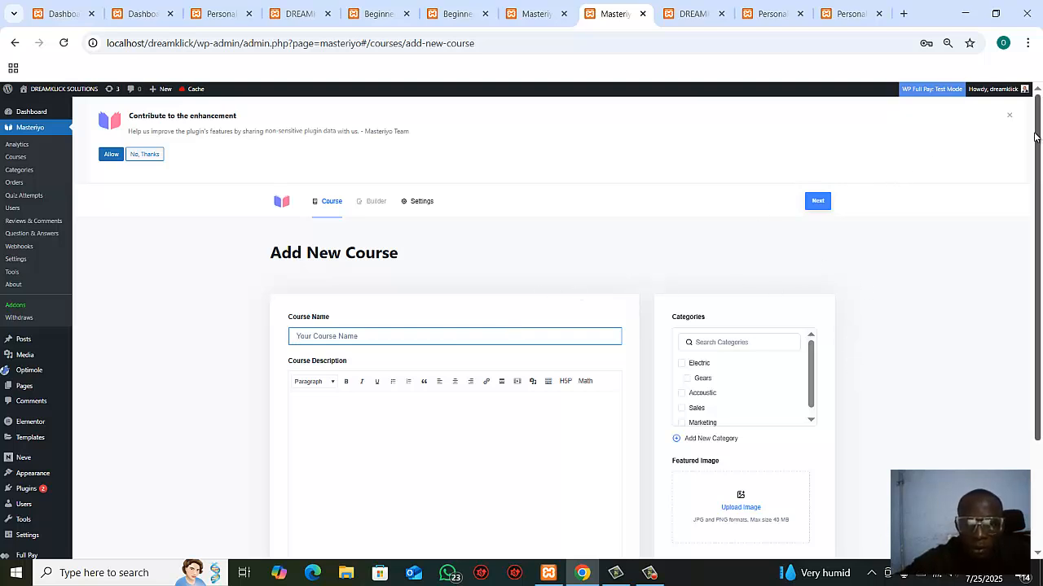
{"action": "left_click_drag", "start_coordinate": [1034, 139], "coordinate": [1038, 232]}
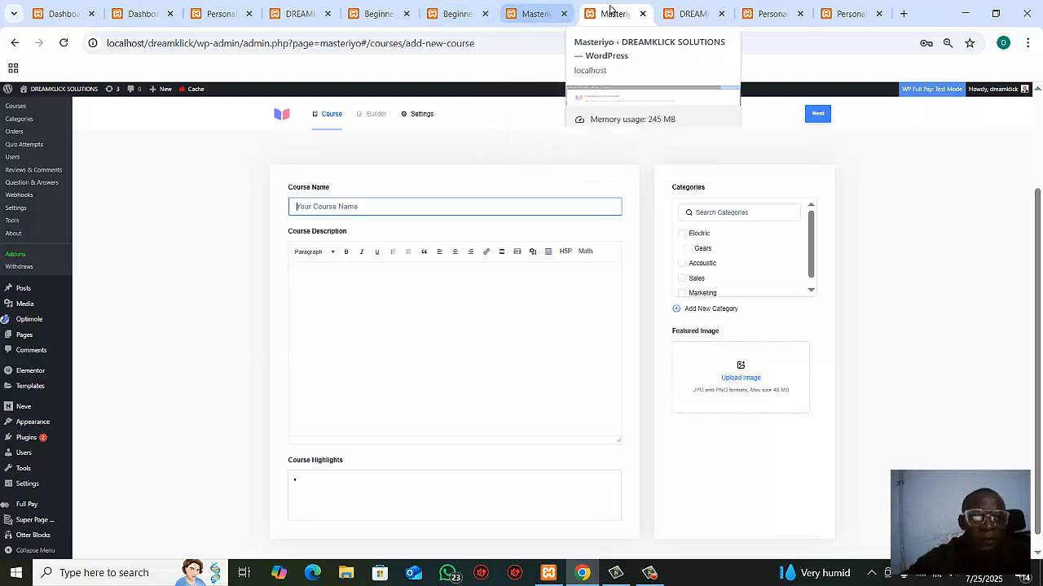
{"action": "left_click", "coordinate": [851, 16]}
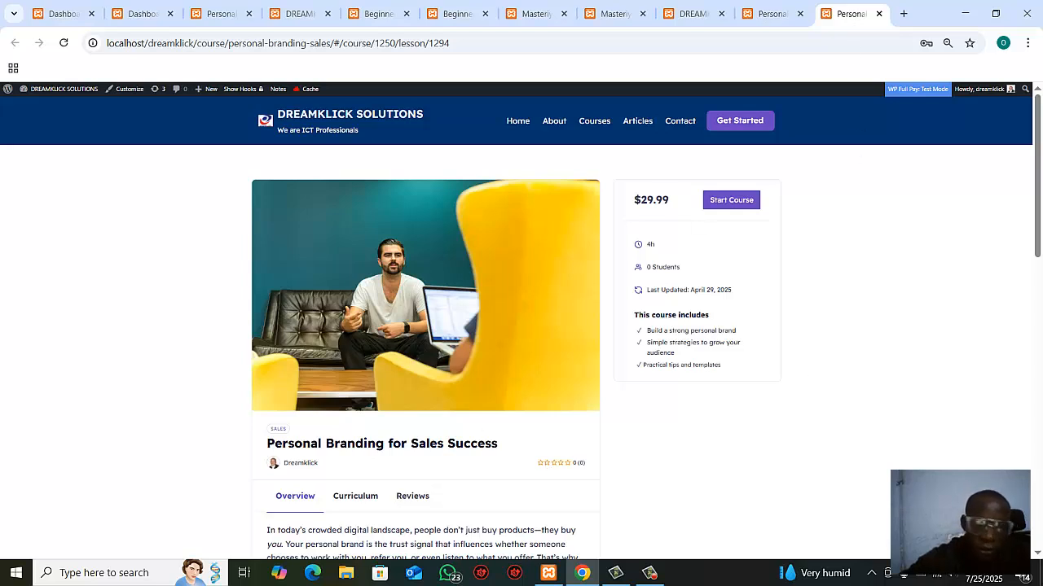
{"action": "scroll", "coordinate": [1039, 167], "scroll_direction": "down", "scroll_amount": 3}
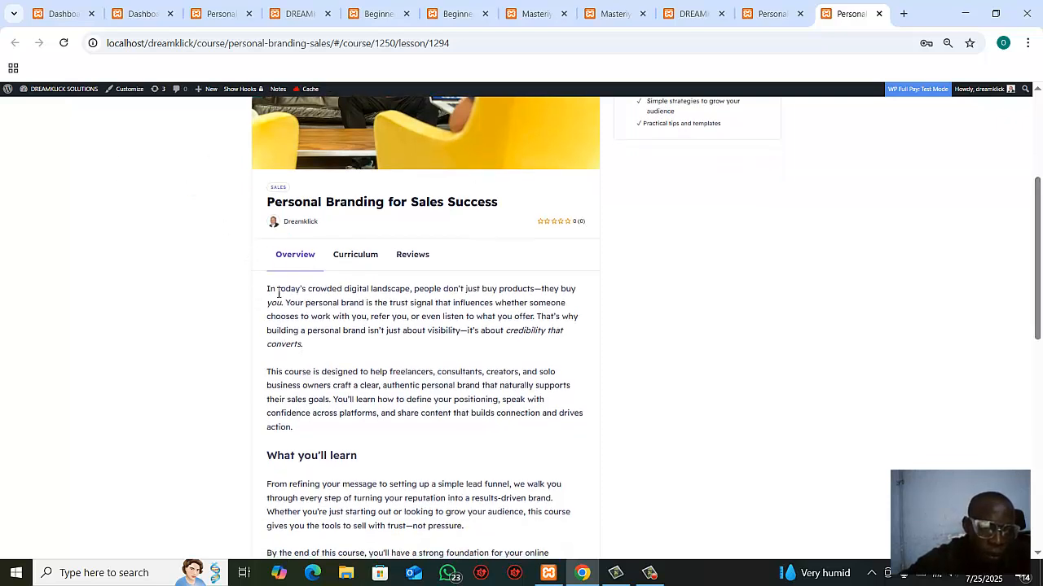
{"action": "left_click_drag", "start_coordinate": [269, 287], "coordinate": [365, 249]}
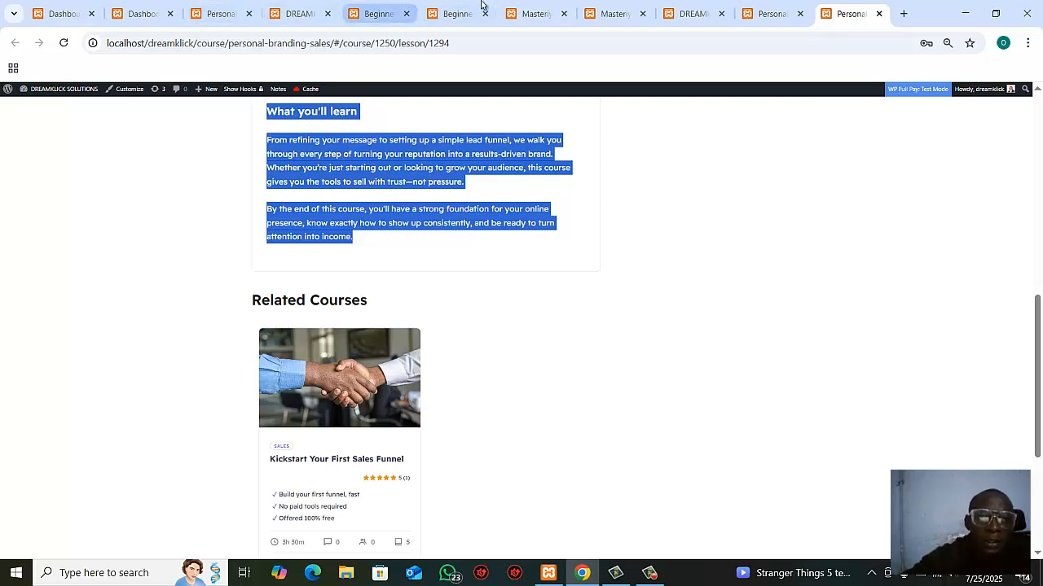
Step: Name the new course INTRODUCTION TO PROGRAMMING and paste the copied overview text as its description
{"action": "left_click", "coordinate": [610, 13]}
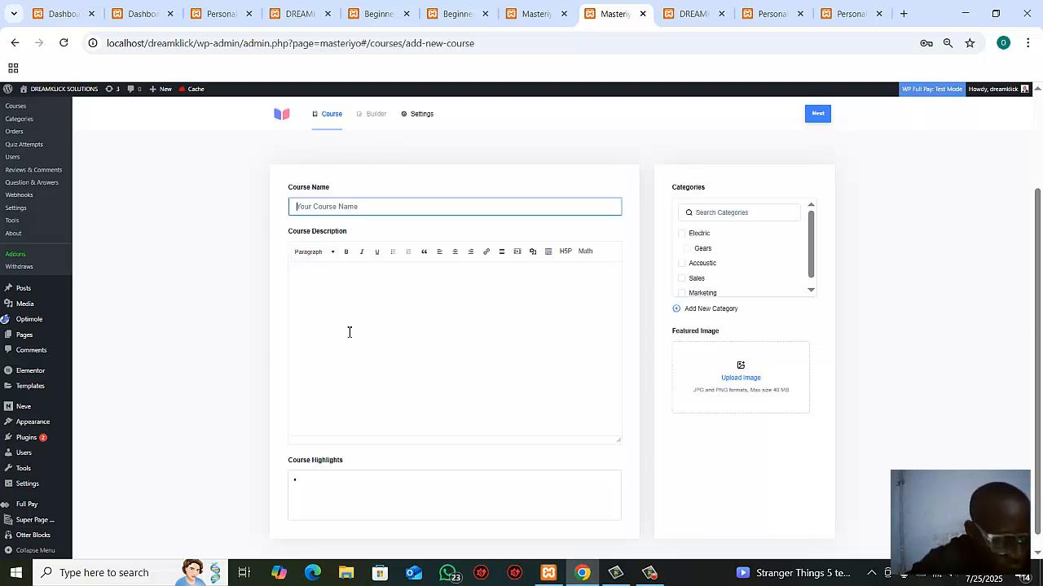
{"action": "type", "text": "INTRODUCTION TO PROGRAMMING"}
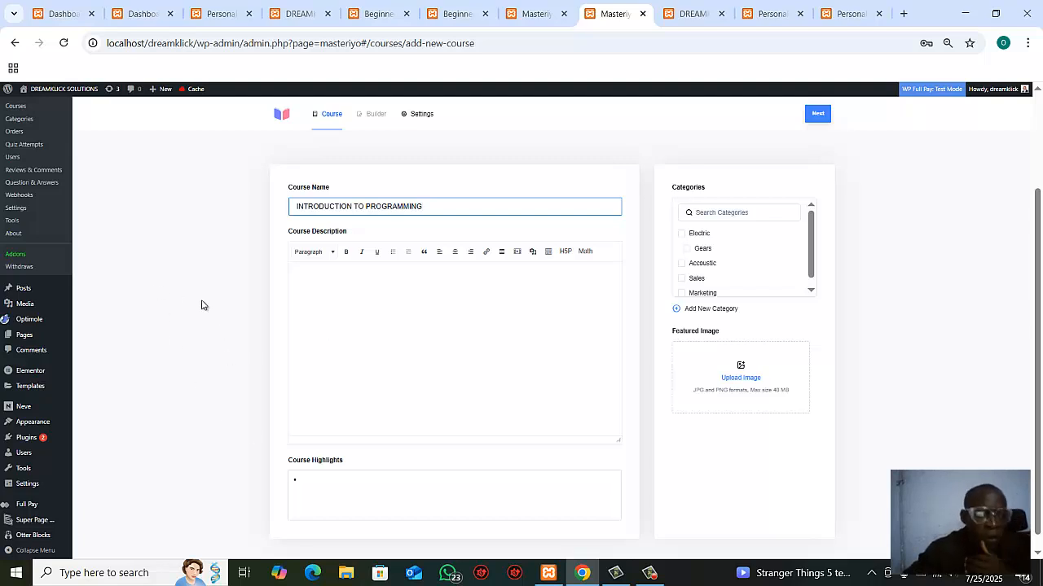
{"action": "left_click", "coordinate": [317, 295]}
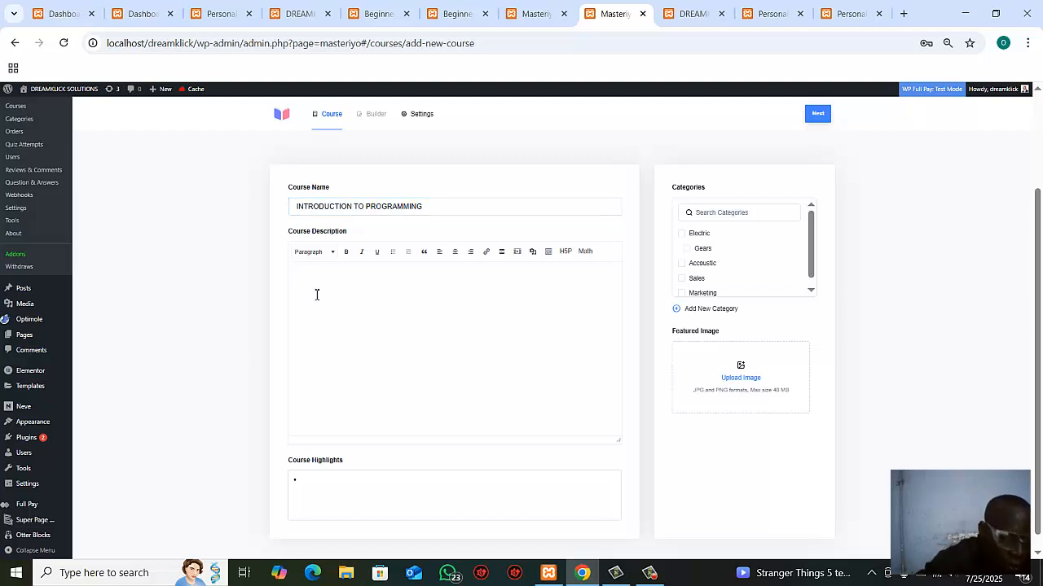
{"action": "key", "text": "ctrl+v"}
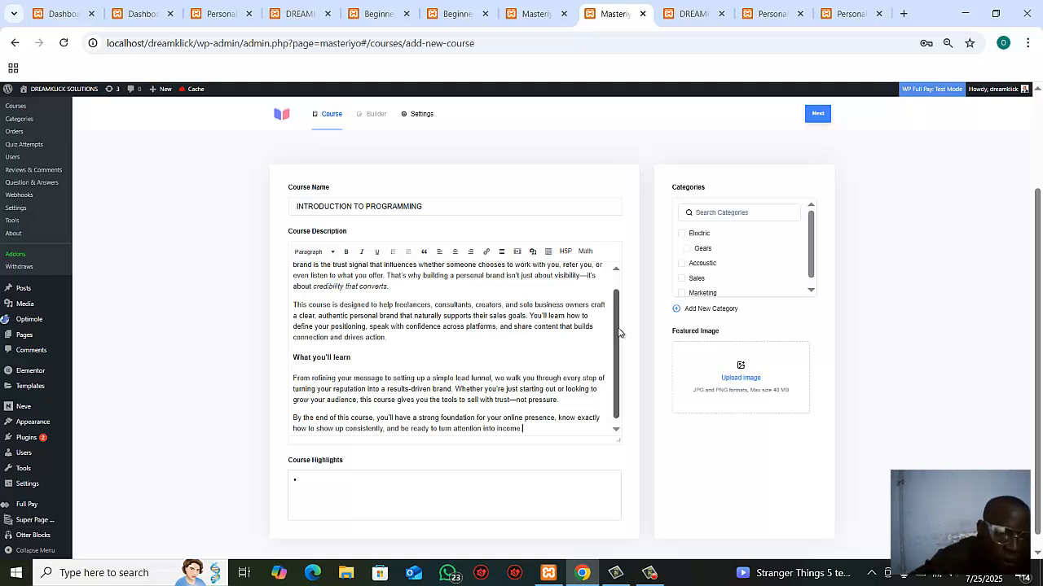
{"action": "mouse_move", "coordinate": [619, 332]}
{"action": "left_mouse_down"}
{"action": "mouse_move", "coordinate": [617, 359]}
{"action": "mouse_move", "coordinate": [619, 254]}
{"action": "mouse_move", "coordinate": [619, 337]}
{"action": "left_mouse_up"}
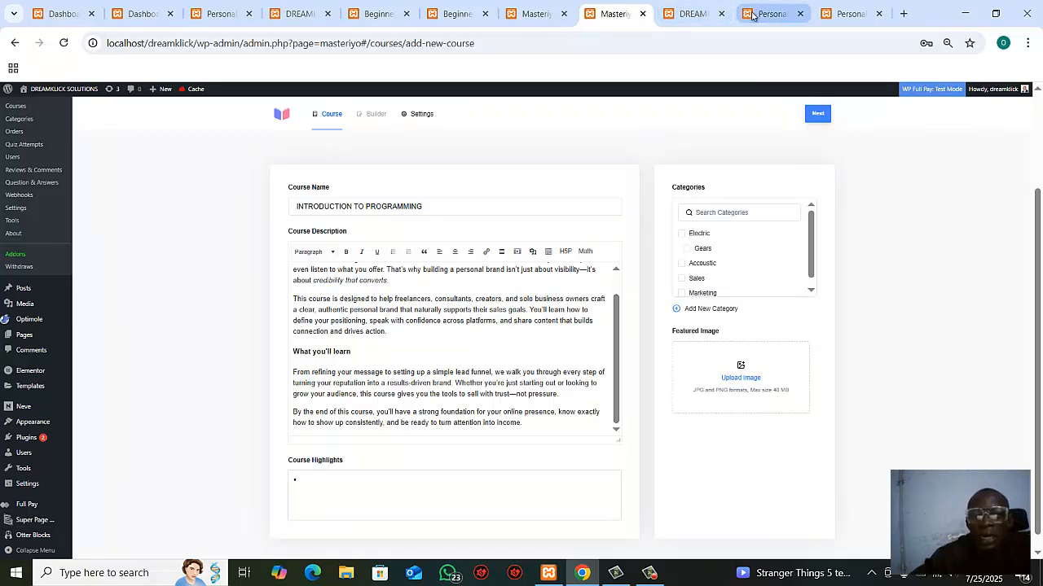
Step: Copy the three highlights of the related course Kickstart Your First Sales Funnel into the new course's Course Highlights
{"action": "left_click", "coordinate": [847, 16]}
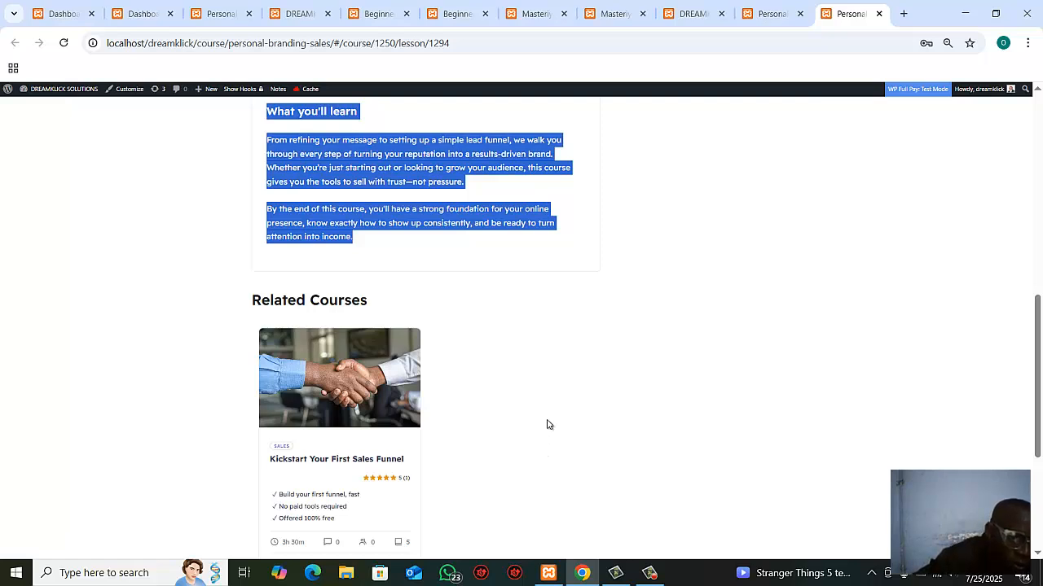
{"action": "left_click", "coordinate": [478, 472]}
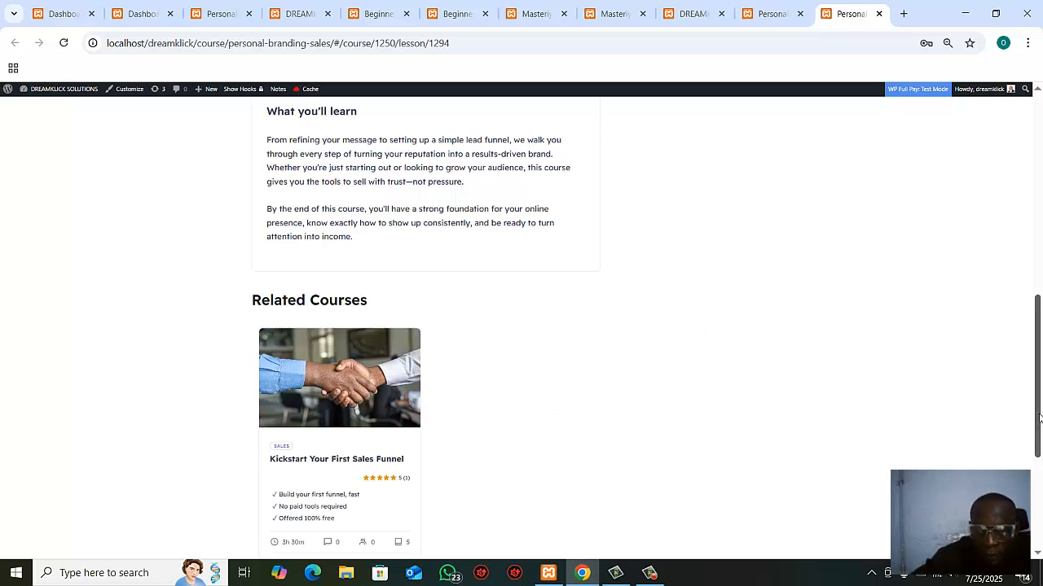
{"action": "scroll", "coordinate": [1038, 418], "scroll_direction": "down", "scroll_amount": 1}
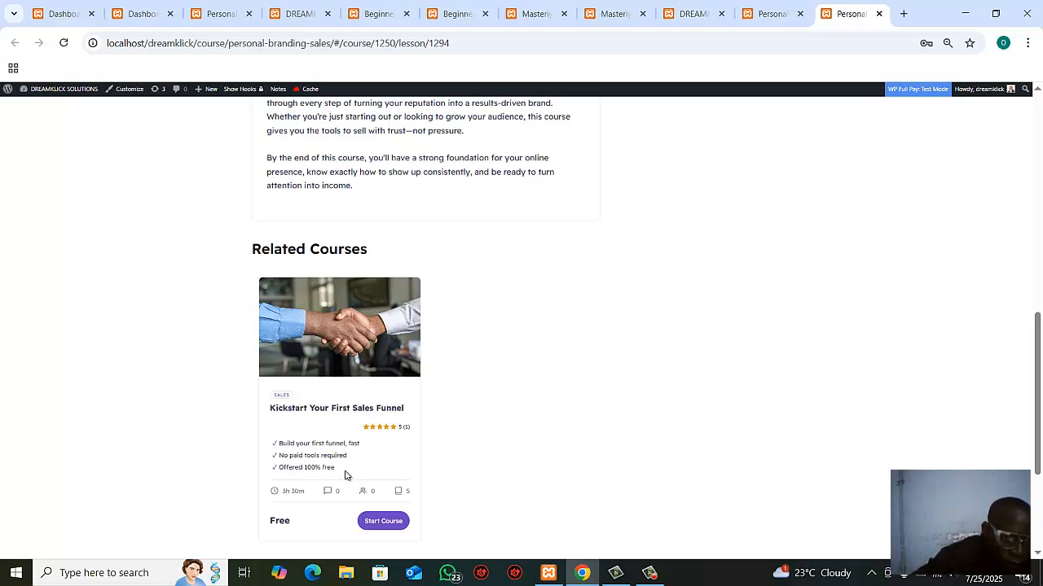
{"action": "left_click_drag", "start_coordinate": [345, 472], "coordinate": [273, 447]}
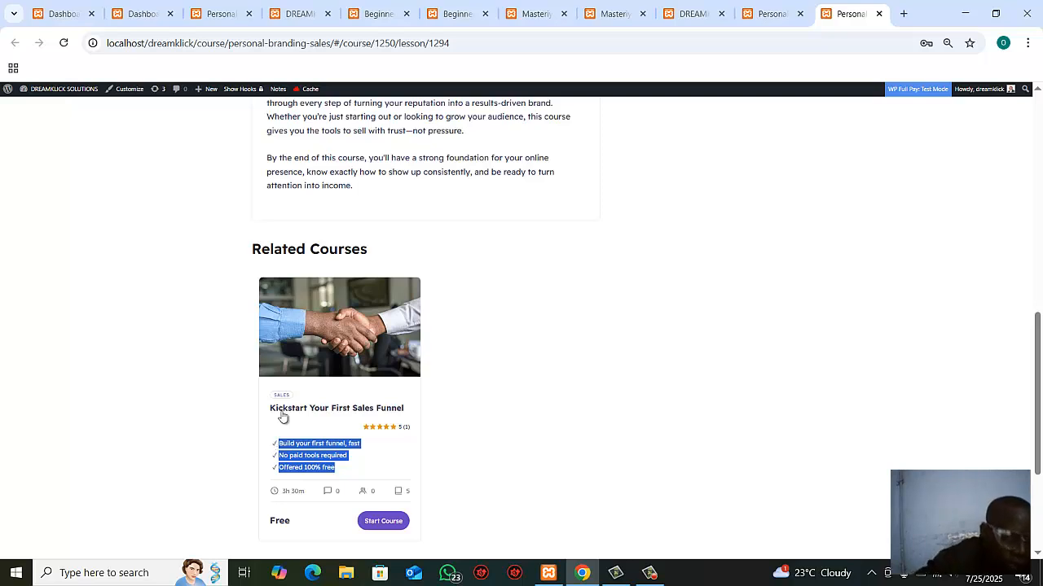
{"action": "left_click", "coordinate": [535, 12]}
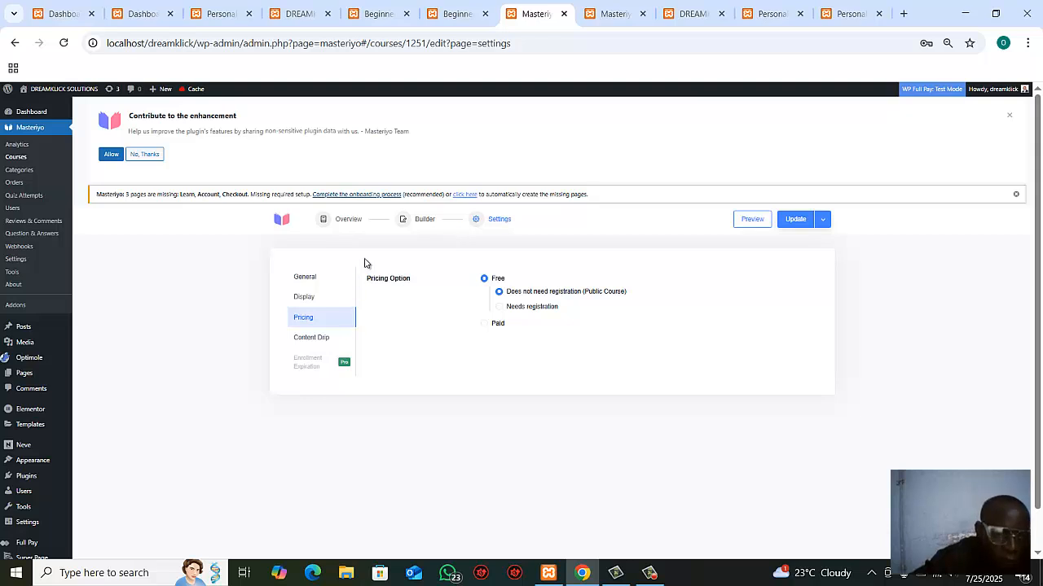
{"action": "left_click", "coordinate": [609, 13]}
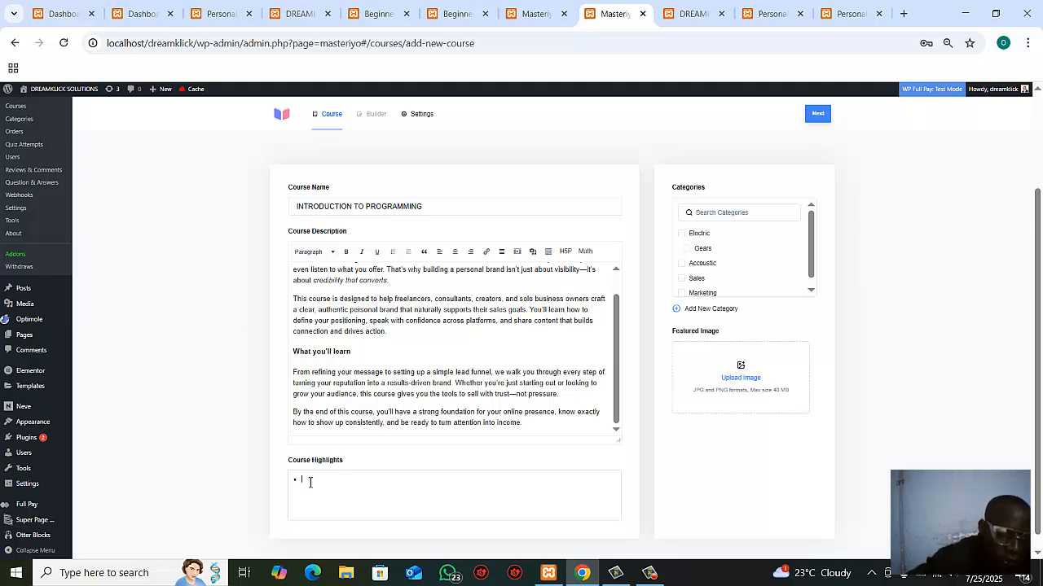
{"action": "type", "text": "✓ Build your first funnel, fast ✓ No paid tools required ✓ Offered 100% free"}
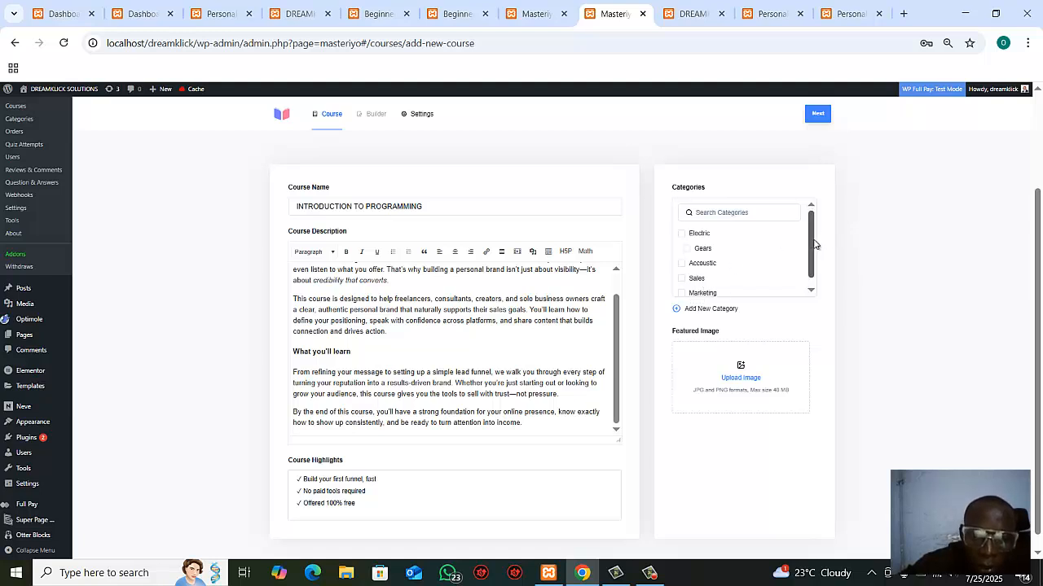
Step: Create a new course category named ICT without a parent and assign it to the course
{"action": "scroll", "coordinate": [813, 248], "scroll_direction": "down", "scroll_amount": 1}
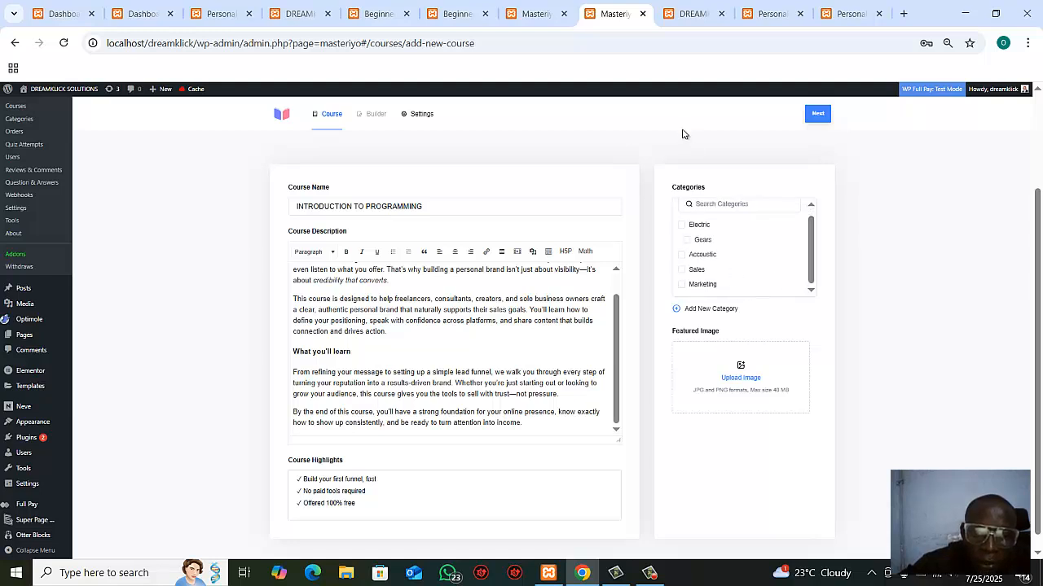
{"action": "left_click", "coordinate": [708, 311]}
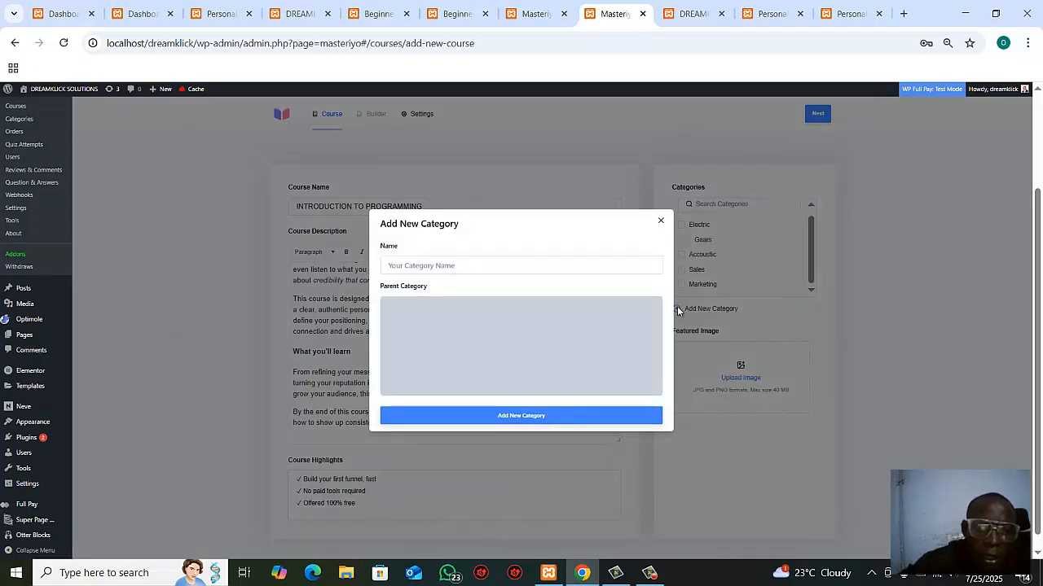
{"action": "left_click", "coordinate": [452, 266]}
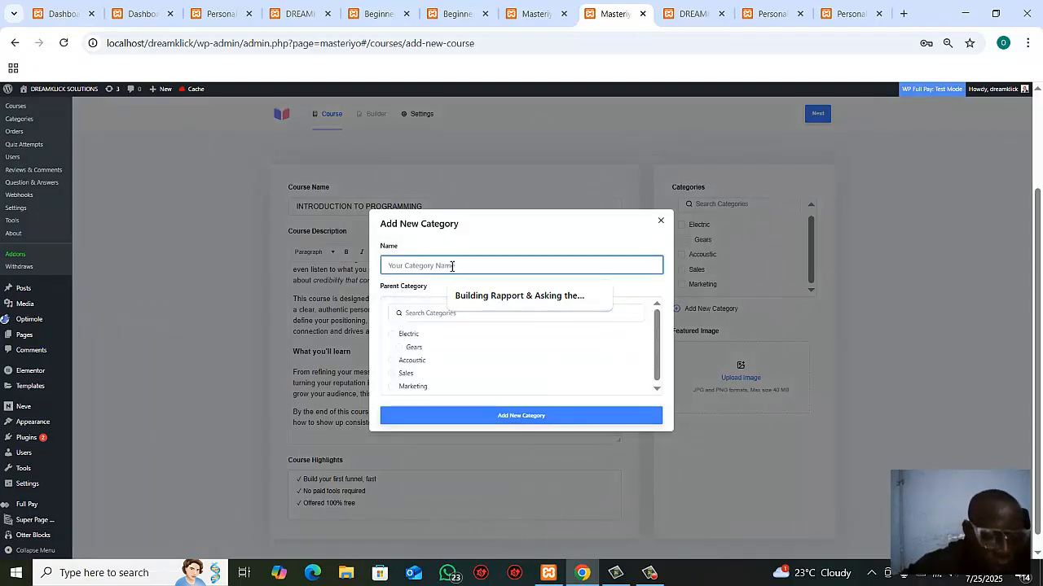
{"action": "type", "text": "ict"}
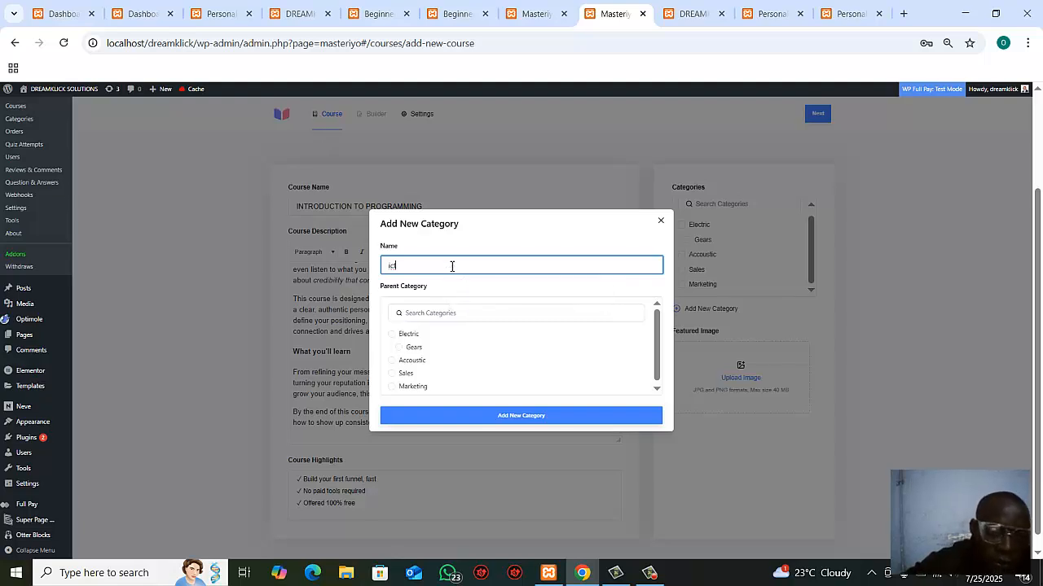
{"action": "key", "text": "BackSpace"}
{"action": "key", "text": "BackSpace"}
{"action": "key", "text": "BackSpace"}
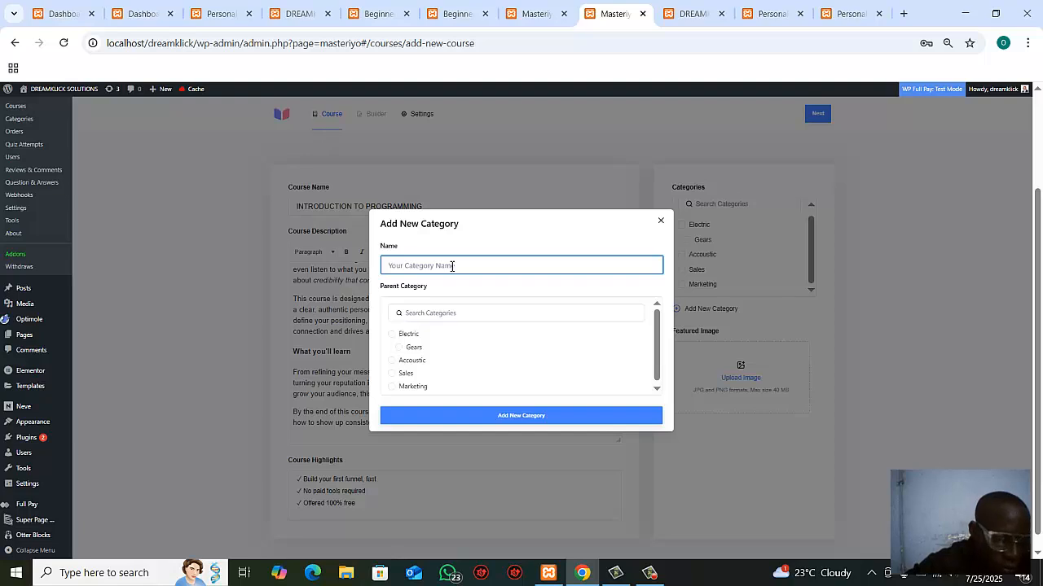
{"action": "type", "text": "ICT"}
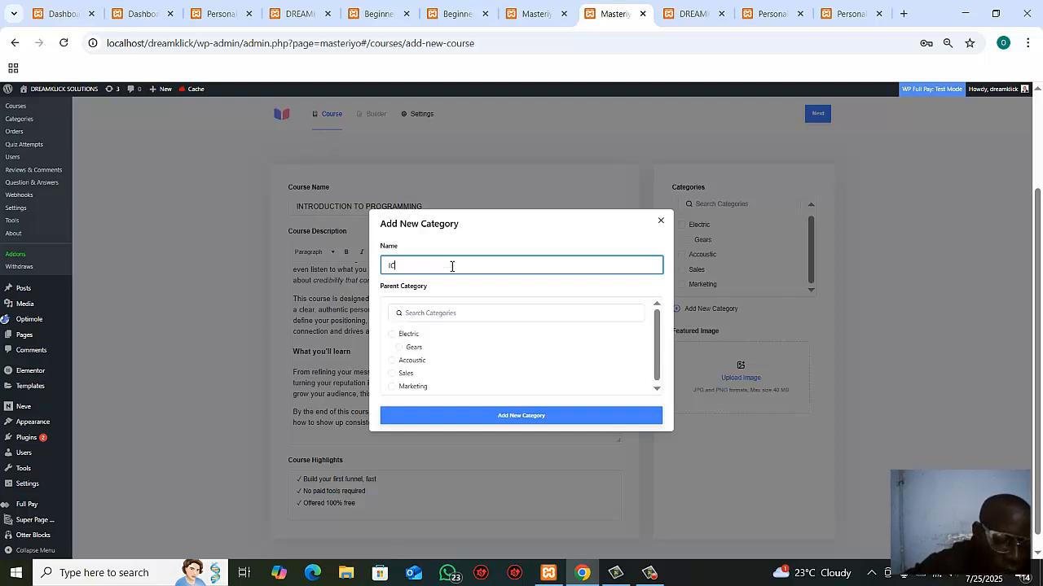
{"action": "left_click", "coordinate": [503, 416]}
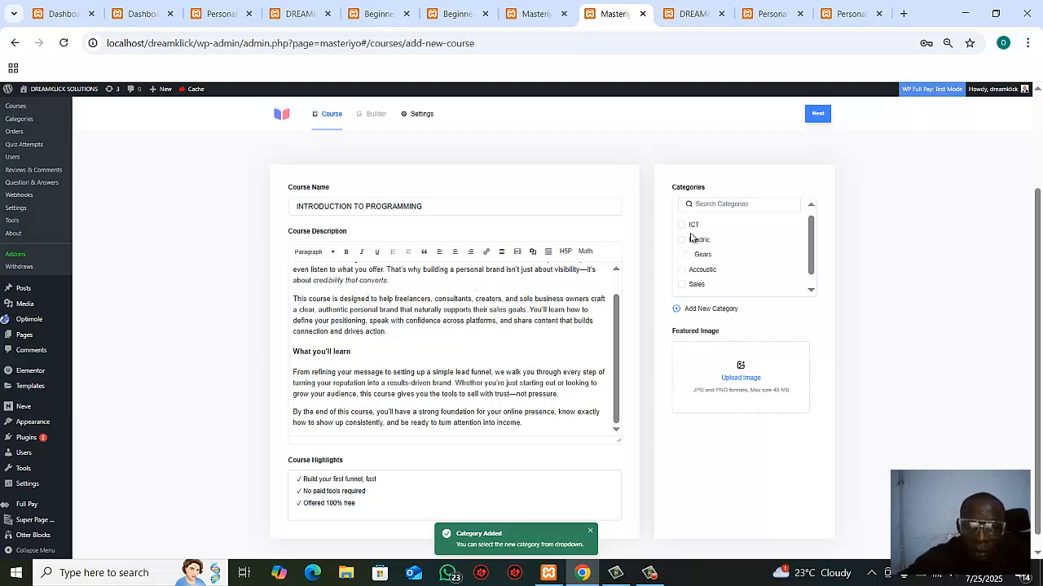
{"action": "left_click", "coordinate": [684, 230]}
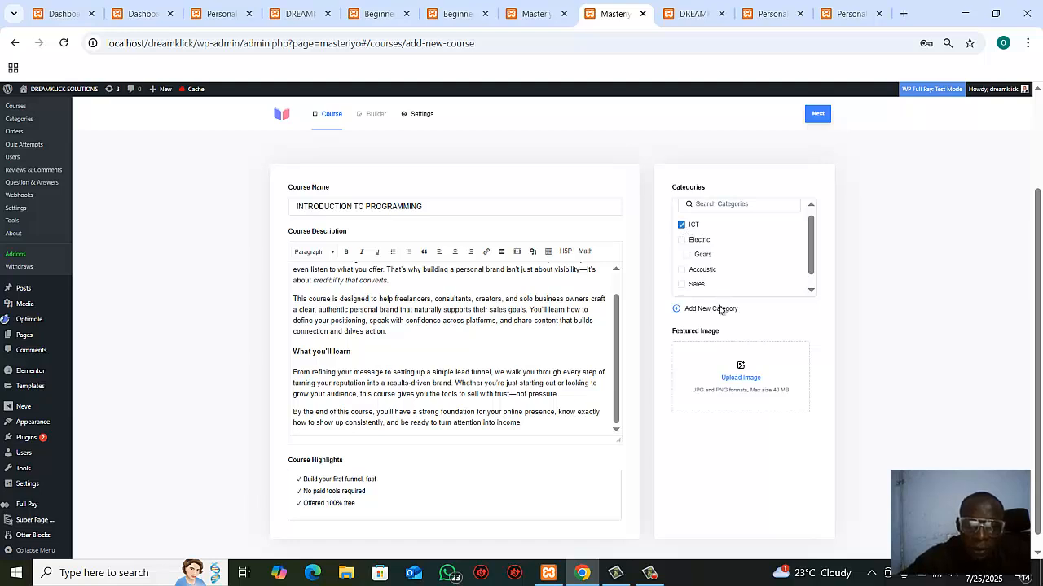
Step: Set the futuristic glowing neon blue-orange lights picture from the media library as the course's featured image and continue to the course builder
{"action": "left_click", "coordinate": [738, 378]}
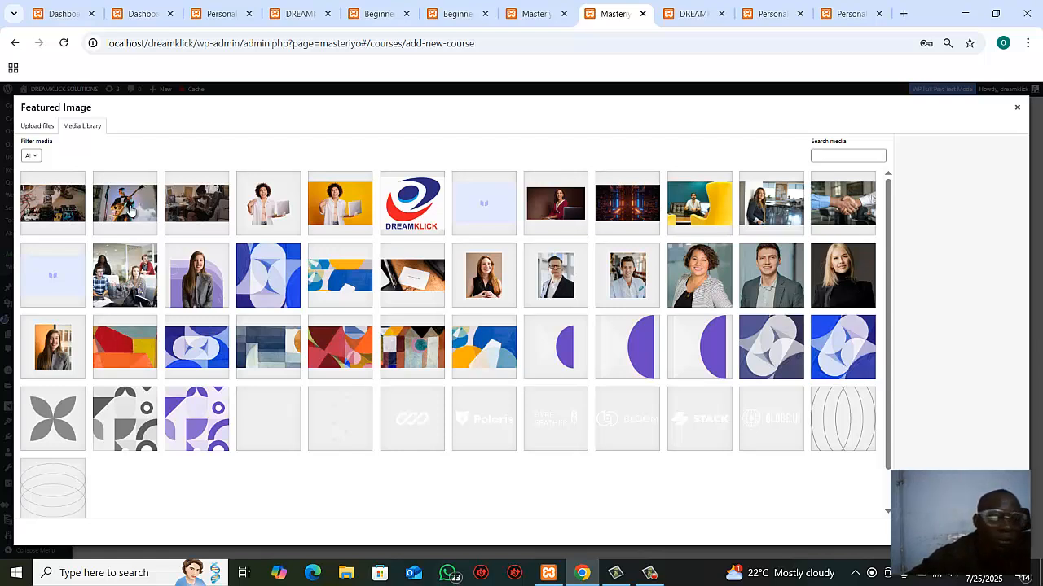
{"action": "left_click", "coordinate": [610, 214]}
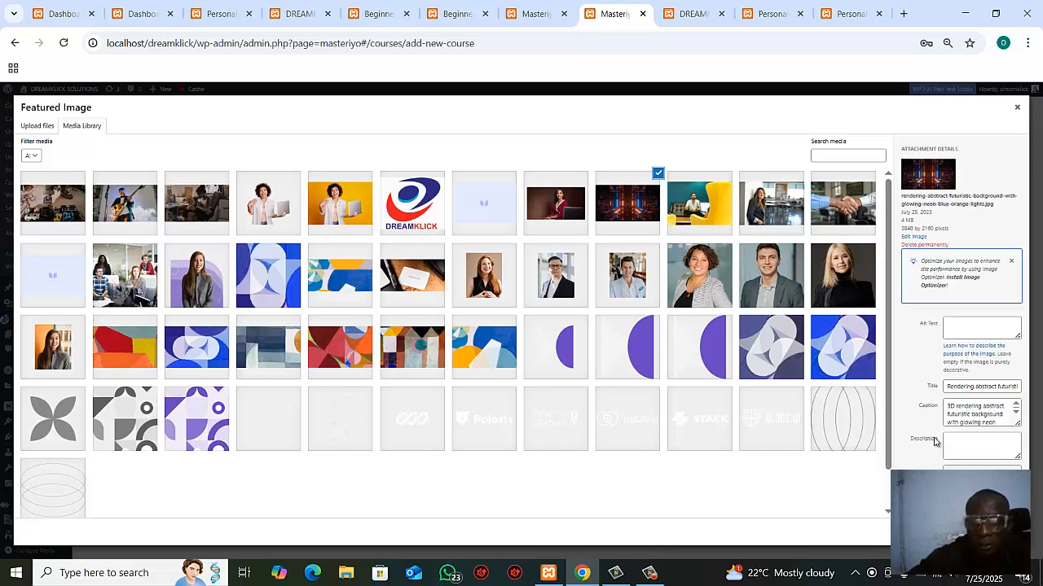
{"action": "left_click", "coordinate": [994, 532]}
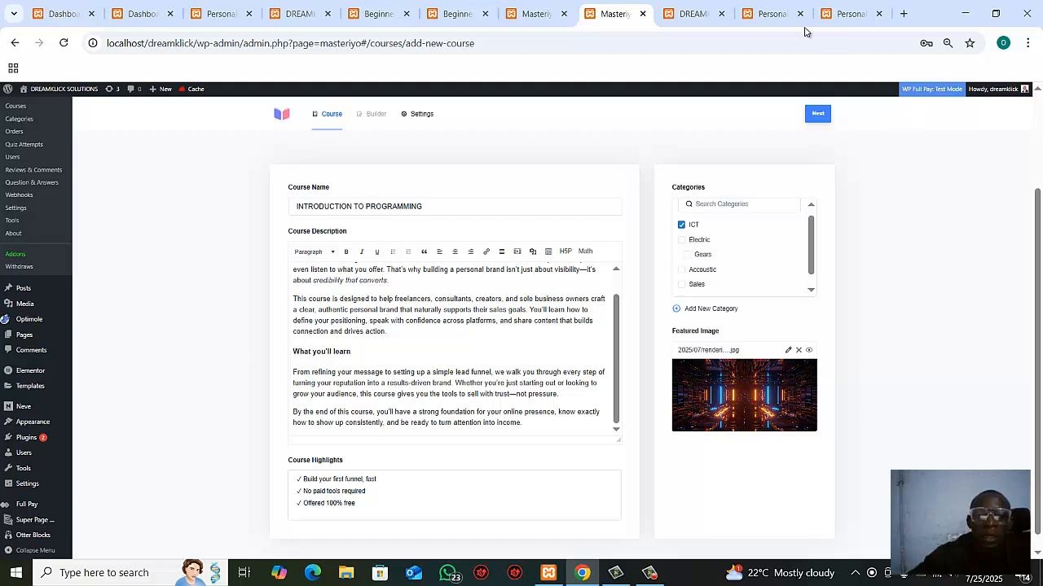
{"action": "left_click", "coordinate": [825, 116]}
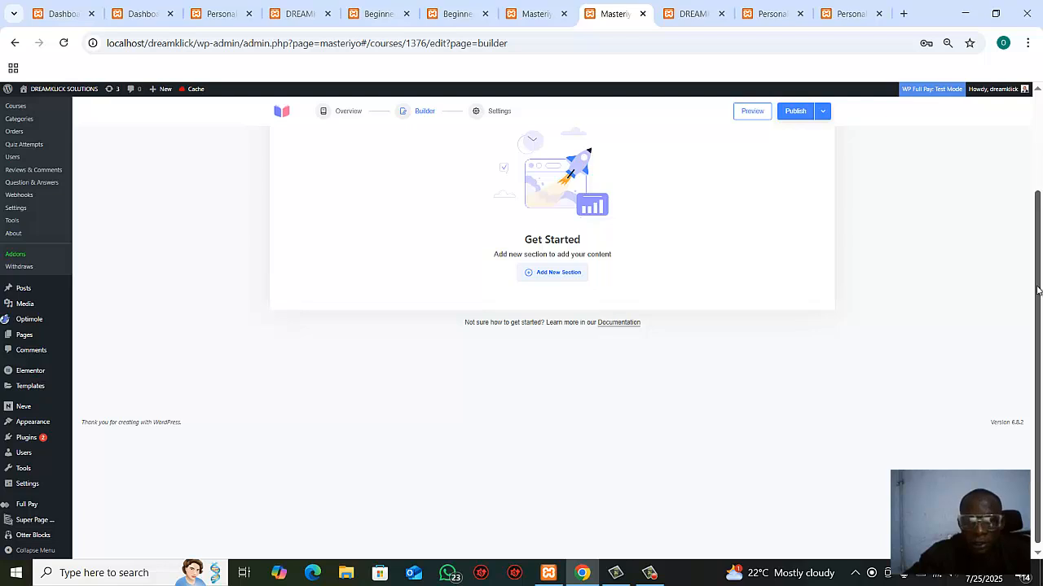
Step: Add a new section named INTRODUCTION to the course
{"action": "left_click_drag", "start_coordinate": [1038, 291], "coordinate": [1037, 246]}
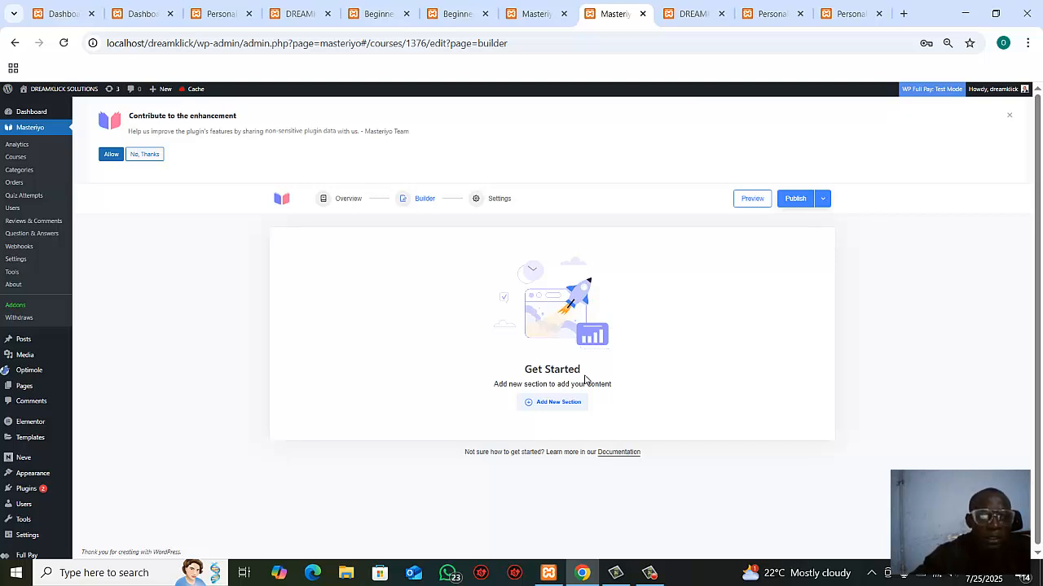
{"action": "left_click", "coordinate": [558, 406]}
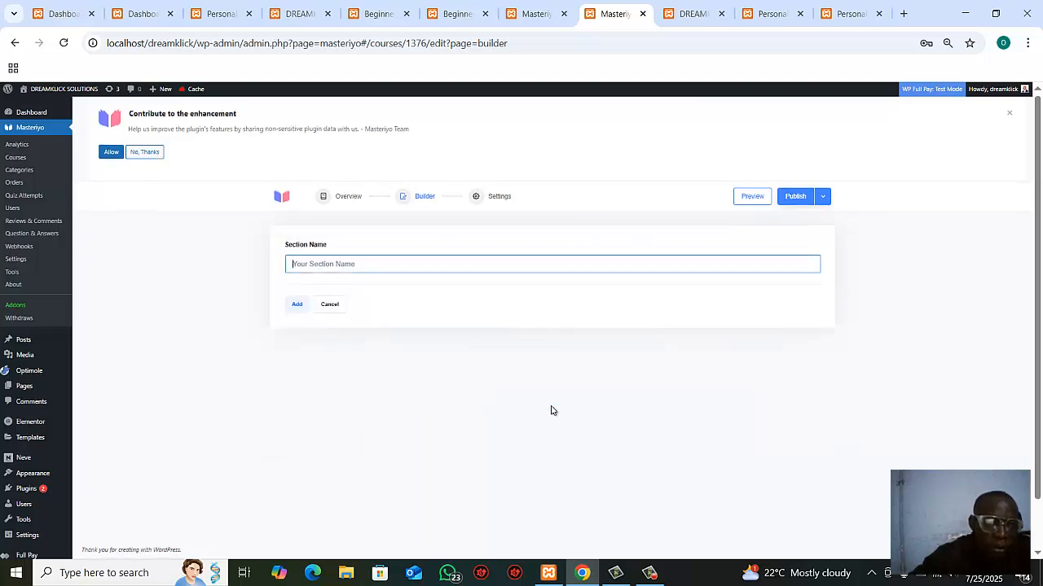
{"action": "left_click", "coordinate": [350, 269]}
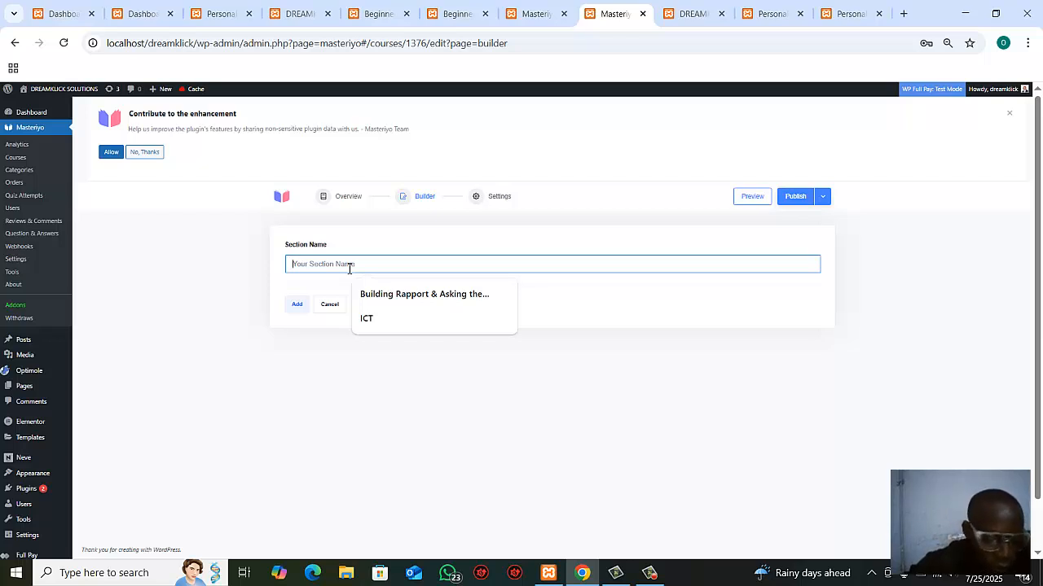
{"action": "type", "text": "i"}
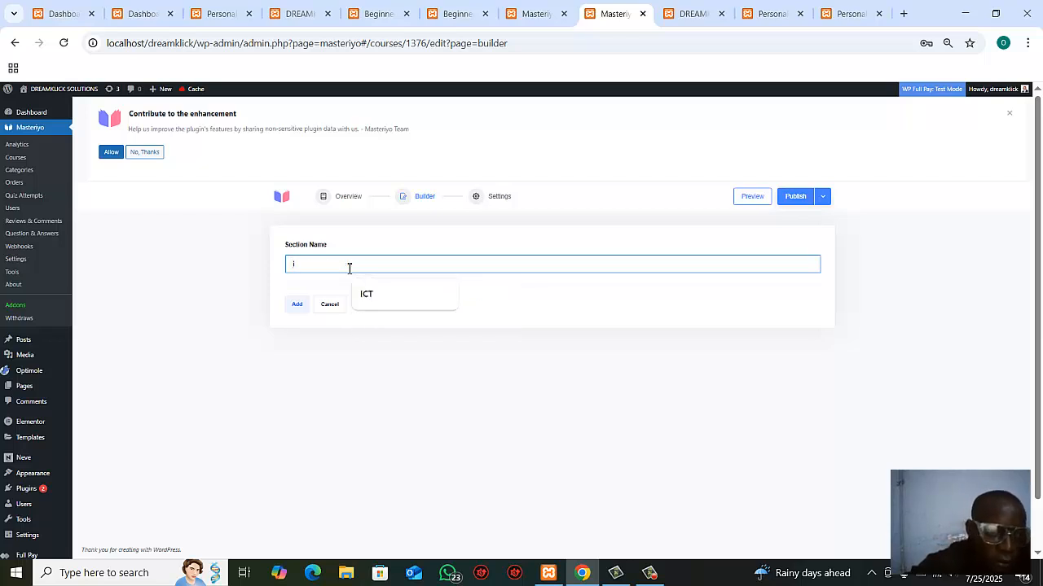
{"action": "key", "text": "BackSpace"}
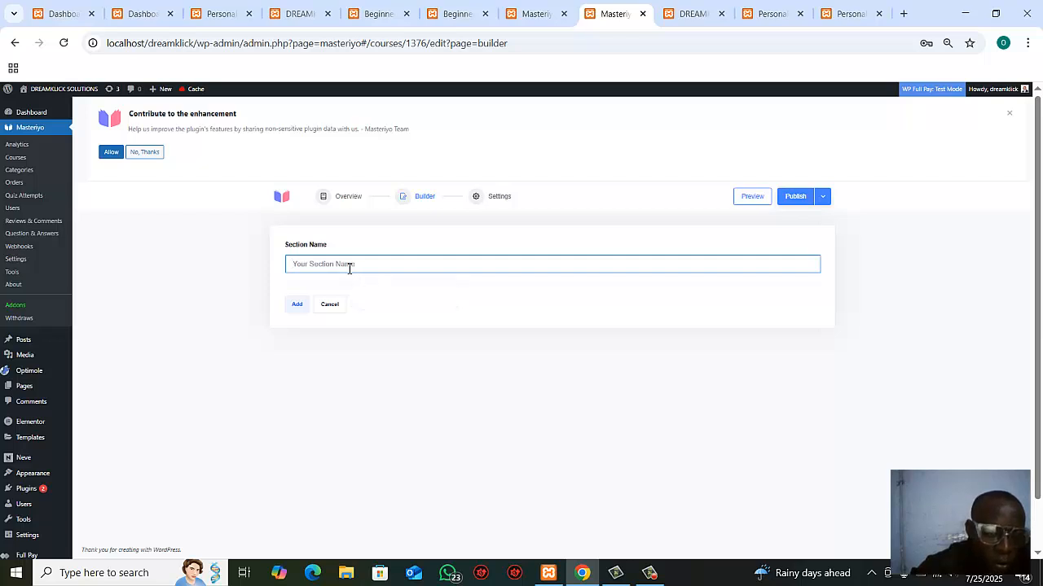
{"action": "type", "text": "INTRODUCTION"}
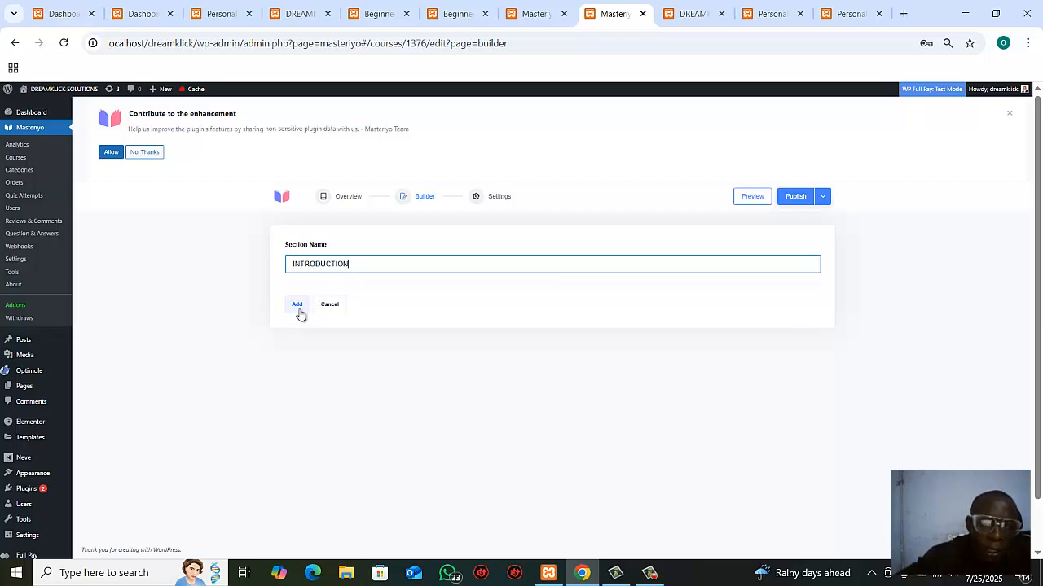
{"action": "left_click", "coordinate": [298, 306]}
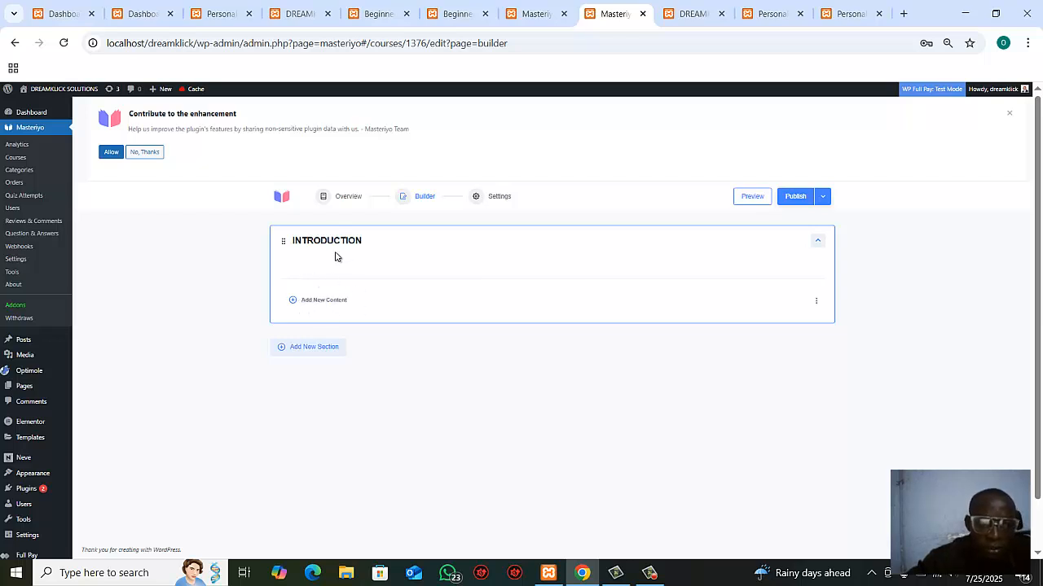
Step: Add a video lesson named INTRODUCTION to the section and choose YouTube as its video source
{"action": "left_click", "coordinate": [321, 301]}
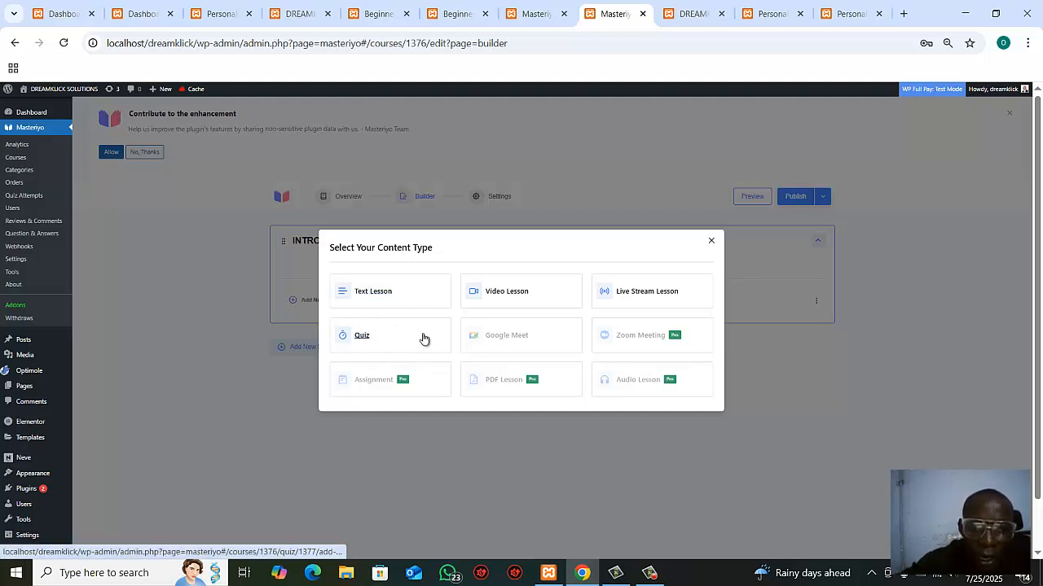
{"action": "left_click", "coordinate": [500, 299]}
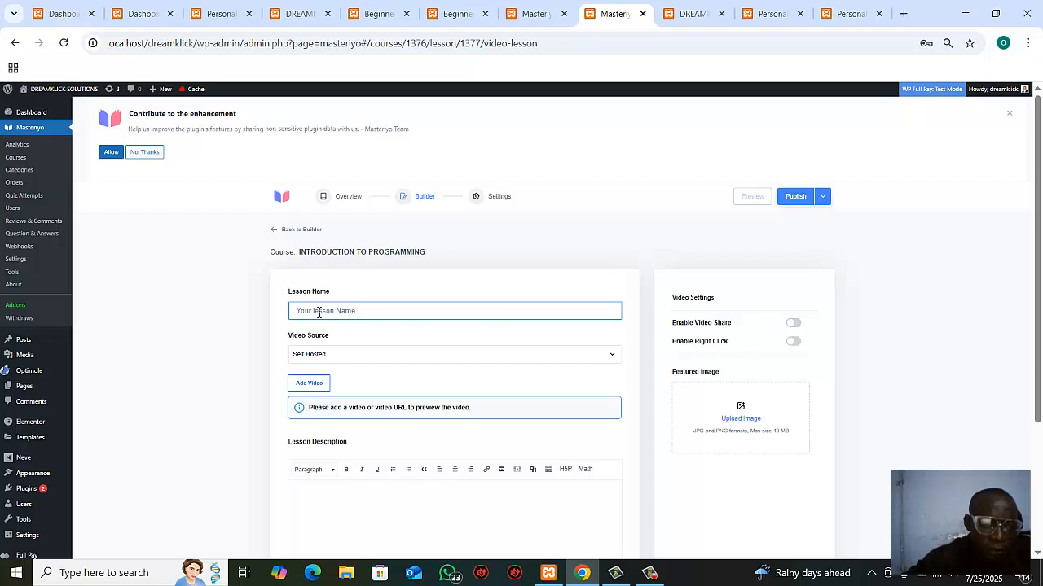
{"action": "left_click", "coordinate": [319, 312]}
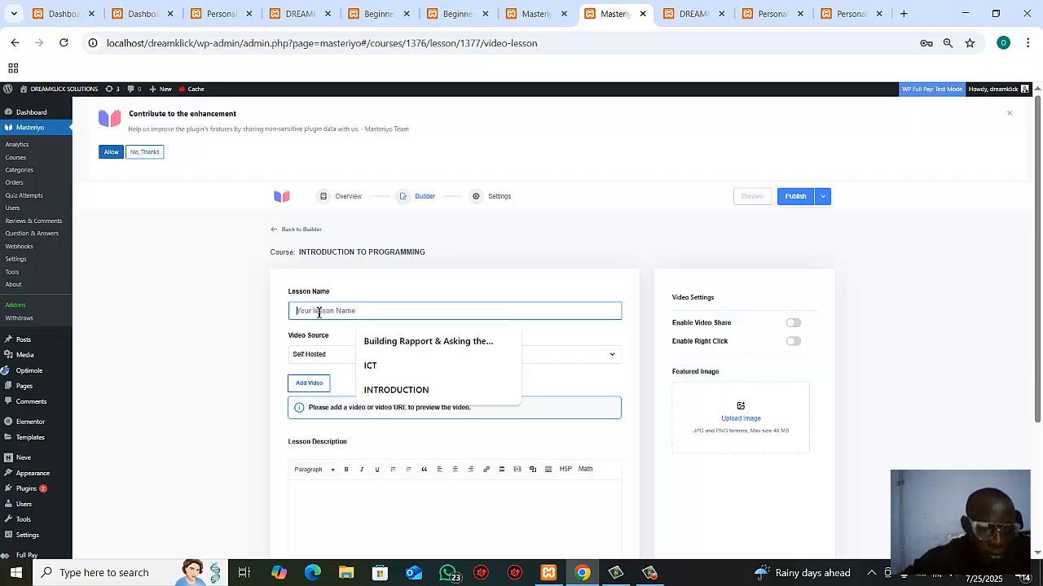
{"action": "left_click", "coordinate": [412, 392]}
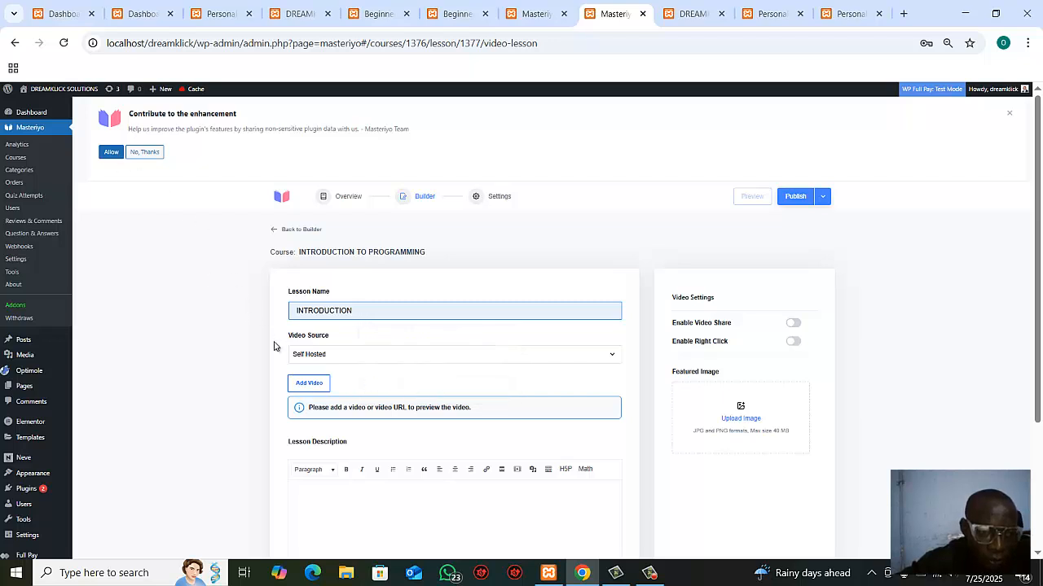
{"action": "left_click", "coordinate": [356, 356]}
{"action": "left_click", "coordinate": [323, 391]}
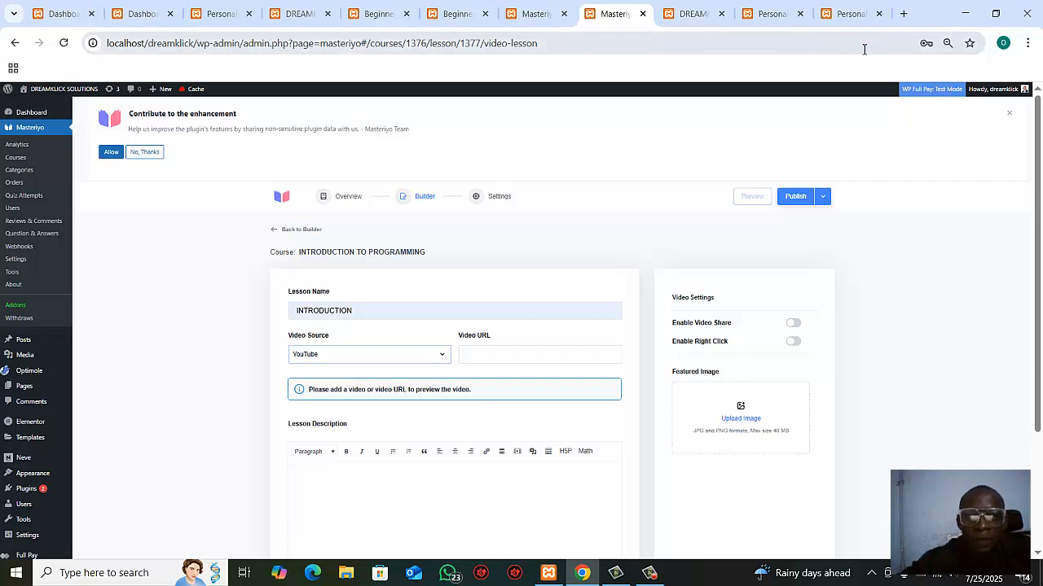
Step: Open YouTube in a new browser tab and open the video "No Instruments, Just Talent" from its home page
{"action": "left_click", "coordinate": [902, 13]}
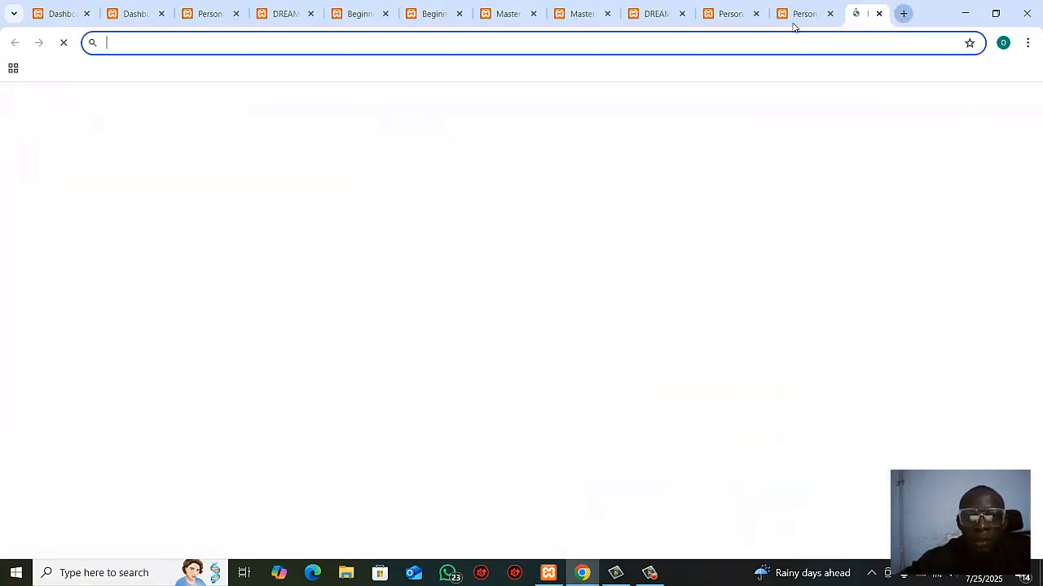
{"action": "left_click", "coordinate": [613, 47]}
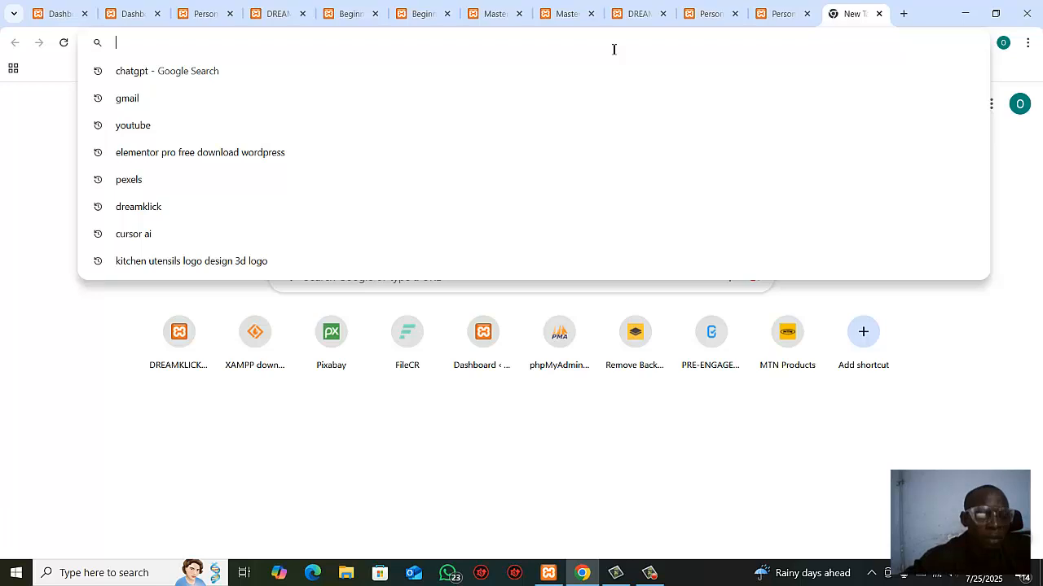
{"action": "type", "text": "YOU"}
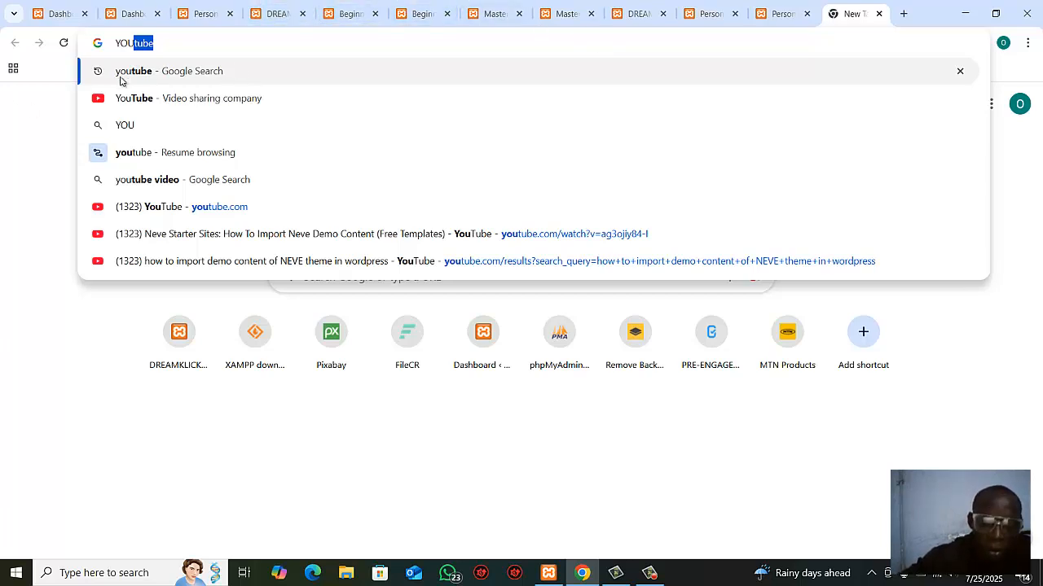
{"action": "left_click", "coordinate": [120, 80]}
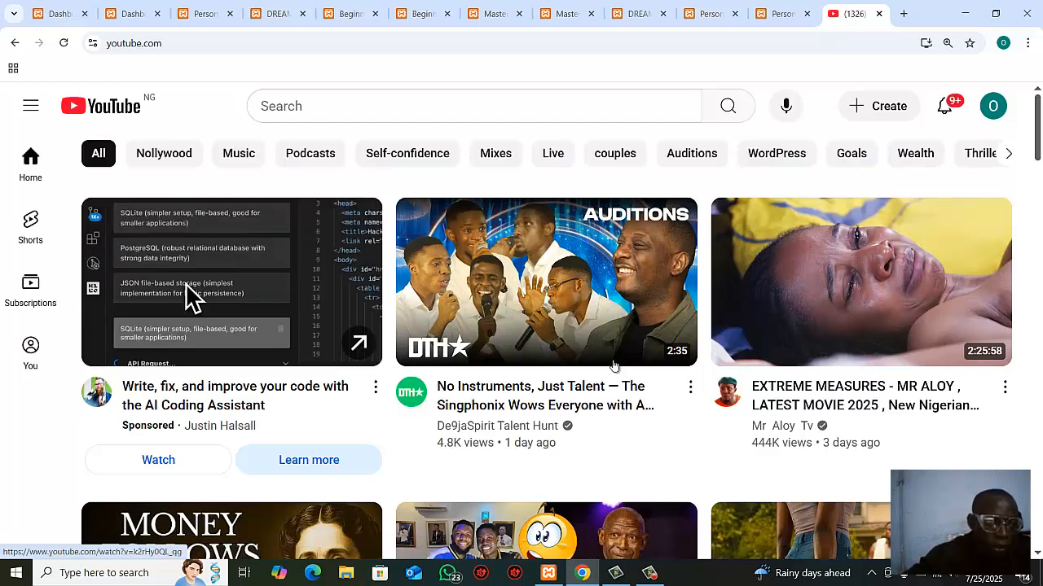
{"action": "mouse_move", "coordinate": [803, 407]}
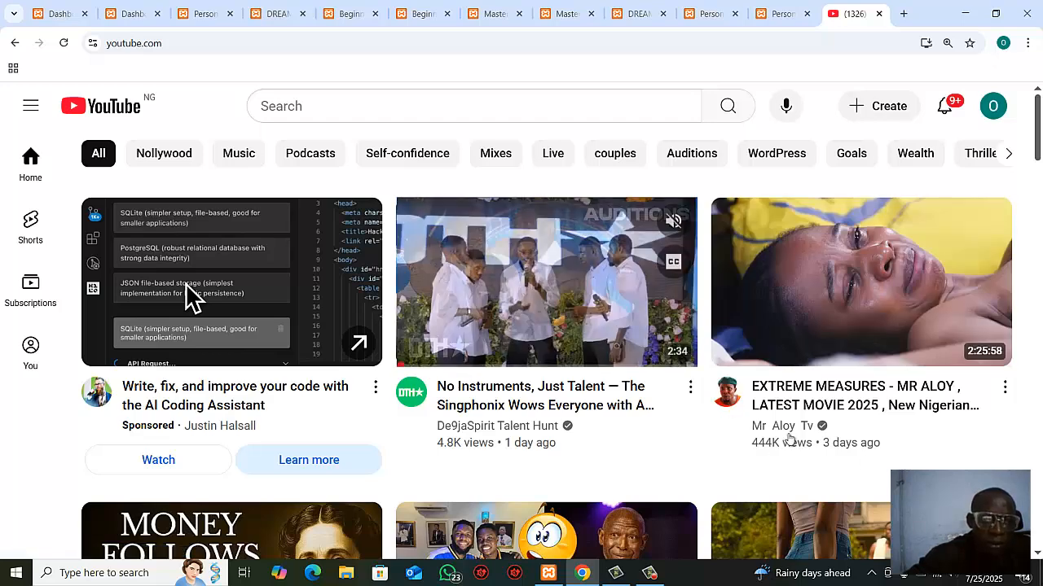
{"action": "mouse_move", "coordinate": [544, 410]}
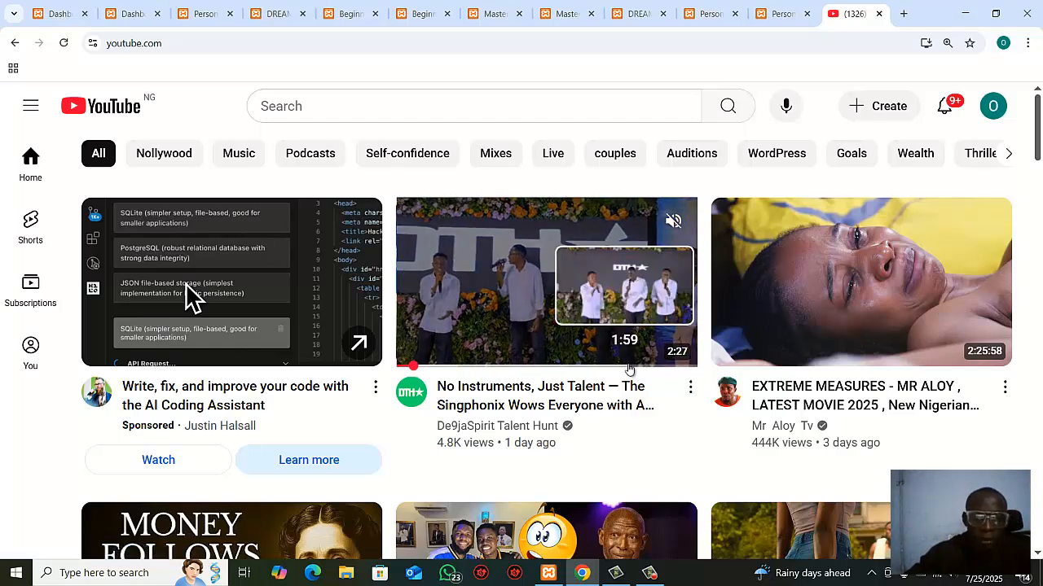
{"action": "left_click", "coordinate": [577, 407]}
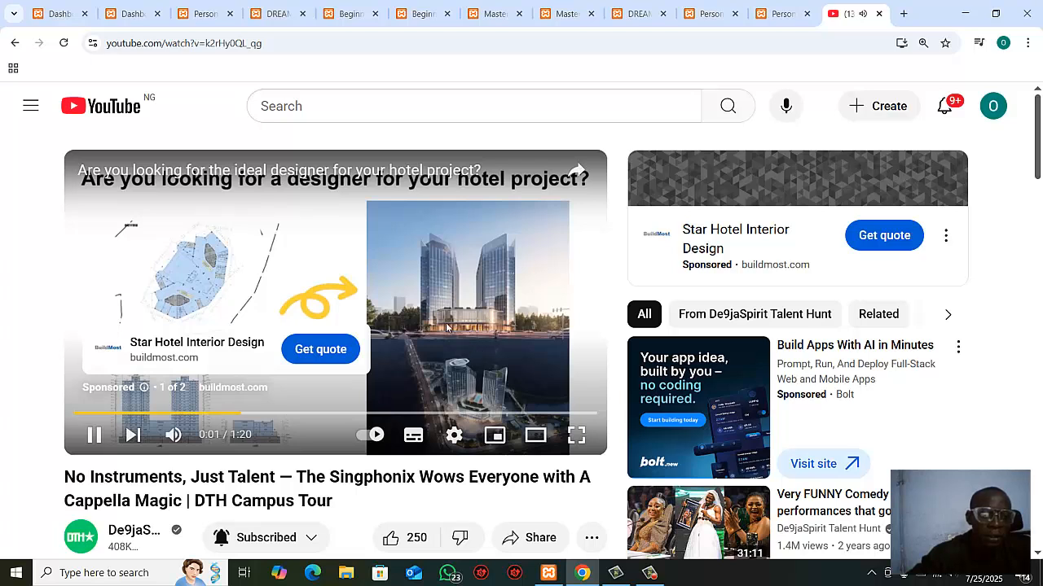
Step: Pause the YouTube video and copy its web address into the lesson's Video URL in Masteriyo
{"action": "left_click", "coordinate": [446, 327]}
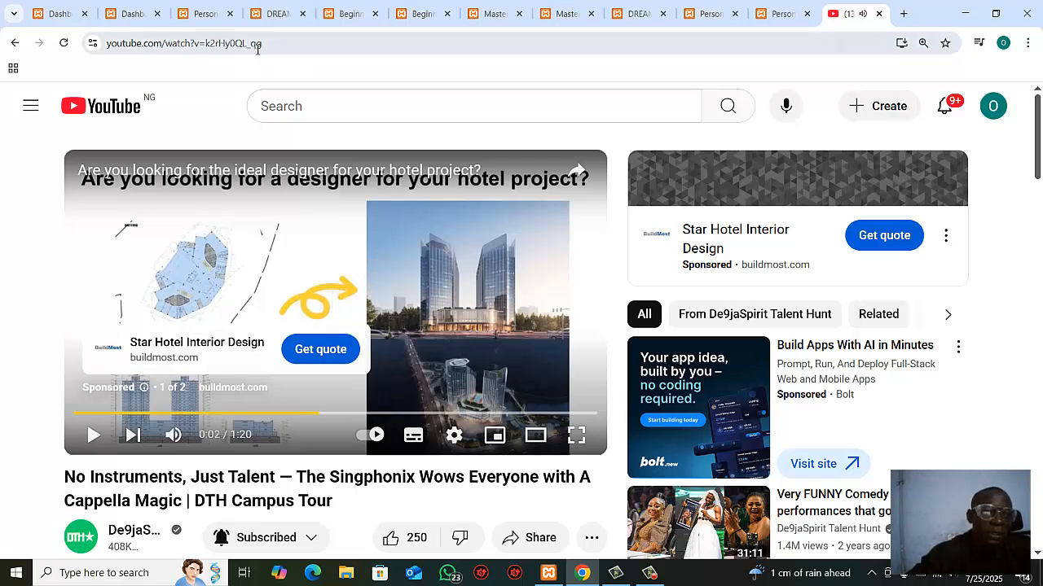
{"action": "left_click", "coordinate": [299, 49]}
{"action": "key", "text": "ctrl+c"}
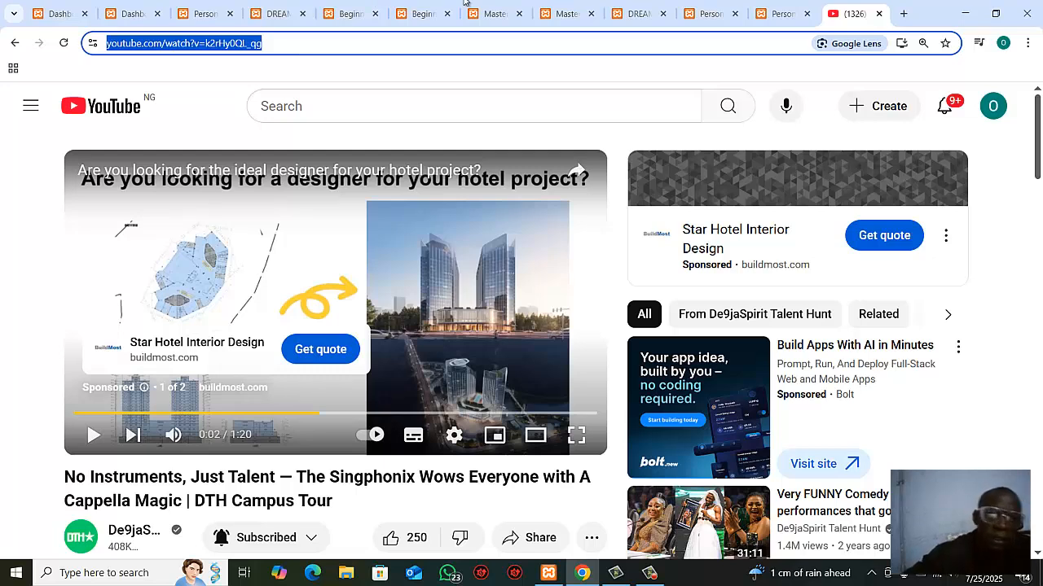
{"action": "left_click", "coordinate": [561, 11]}
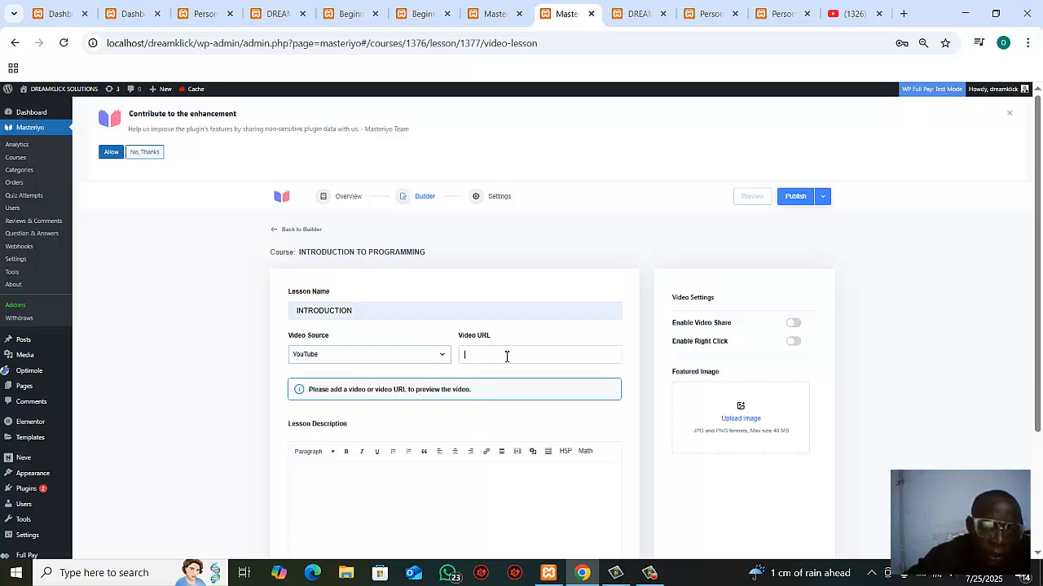
{"action": "key", "text": "ctrl+v"}
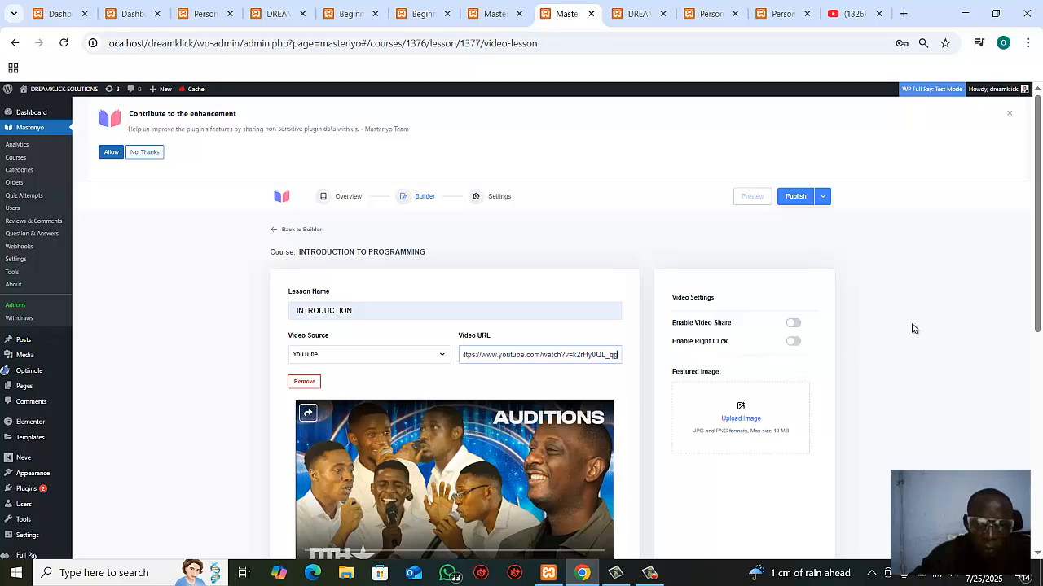
Step: Copy the "This course is designed to help freelancers" paragraph from the Personal Branding for Sales Success course page into the lesson description
{"action": "left_click_drag", "start_coordinate": [1039, 298], "coordinate": [1041, 413]}
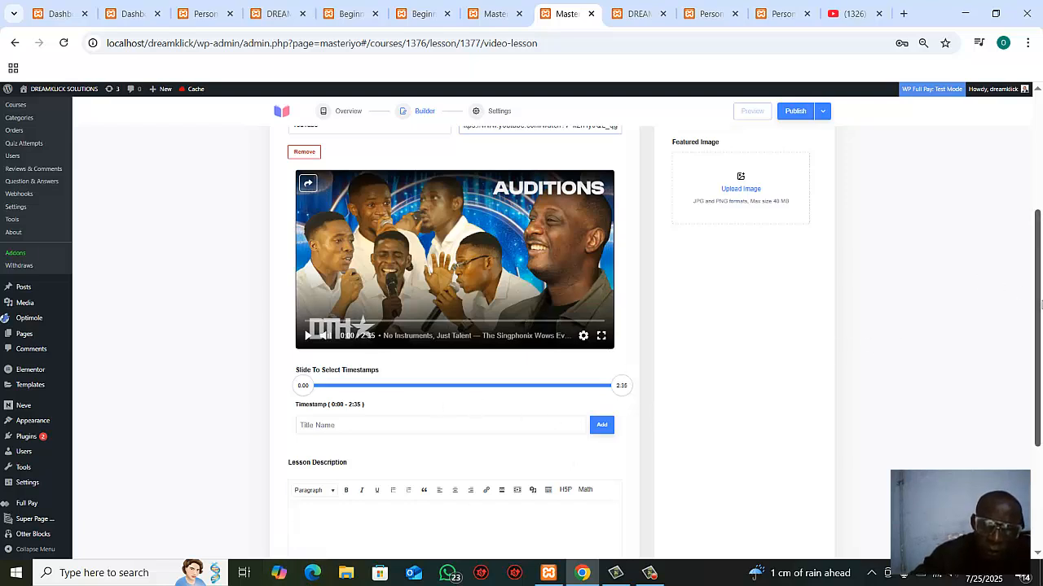
{"action": "left_click_drag", "start_coordinate": [1038, 312], "coordinate": [1019, 364]}
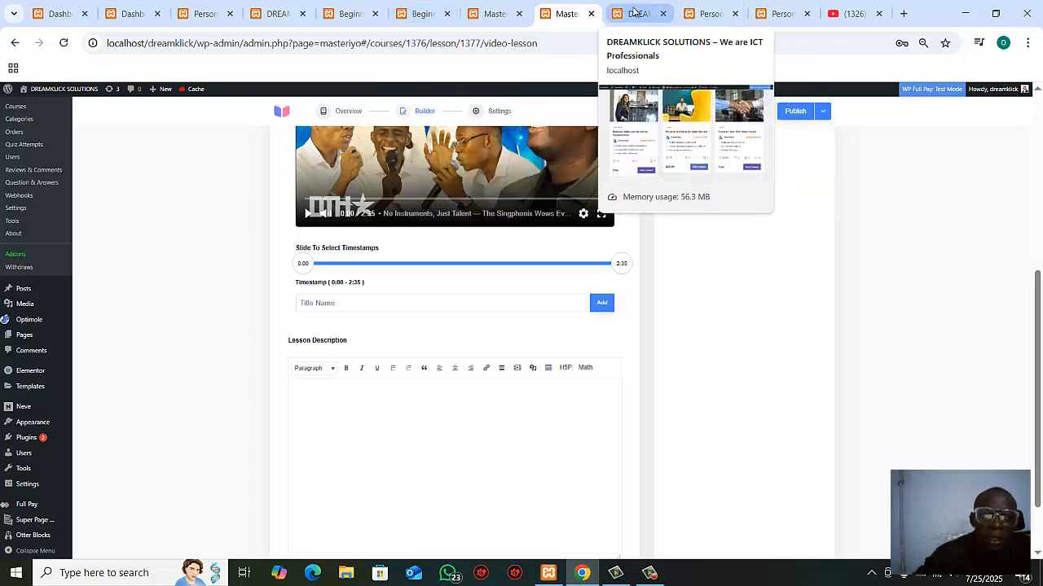
{"action": "left_click", "coordinate": [709, 13]}
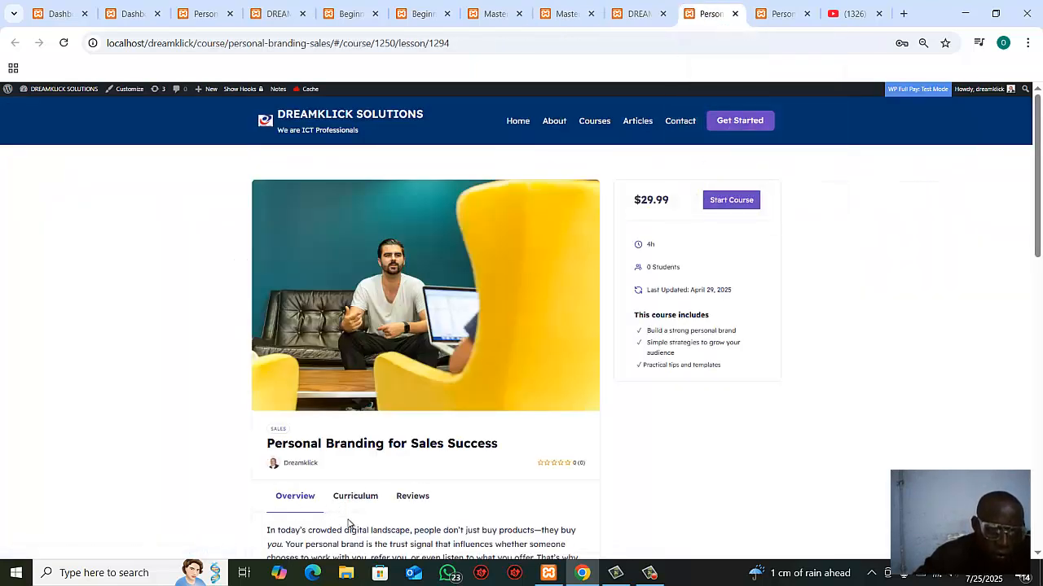
{"action": "scroll", "coordinate": [348, 527], "scroll_direction": "down", "scroll_amount": 2}
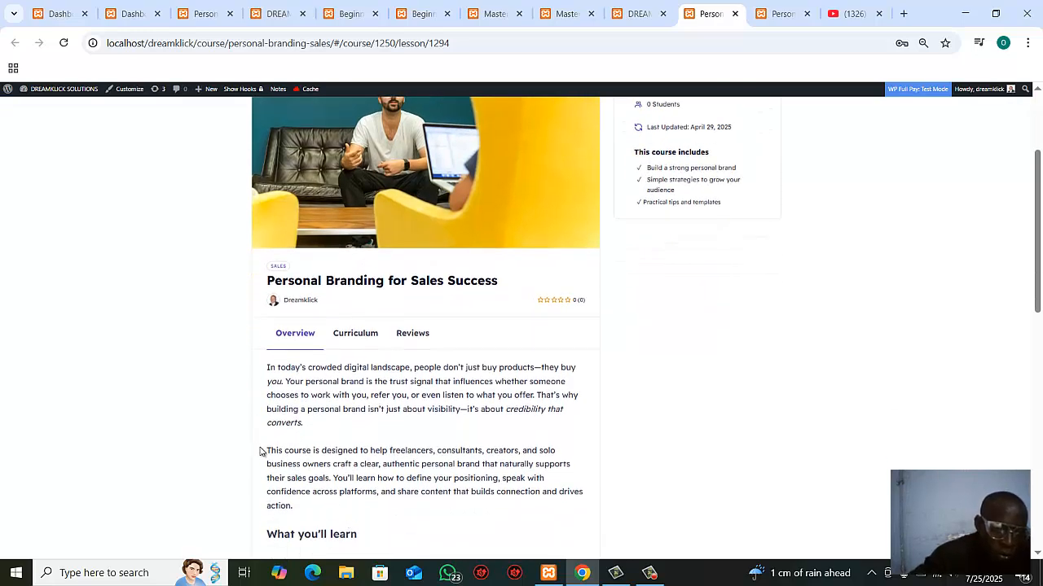
{"action": "left_click_drag", "start_coordinate": [261, 452], "coordinate": [315, 508]}
{"action": "key", "text": "ctrl+c"}
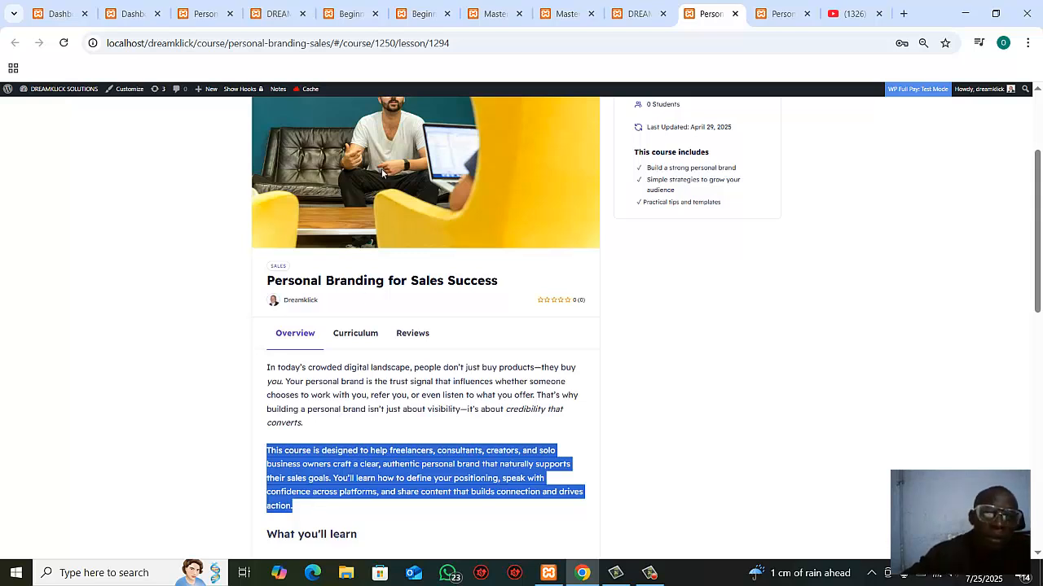
{"action": "left_click", "coordinate": [565, 15]}
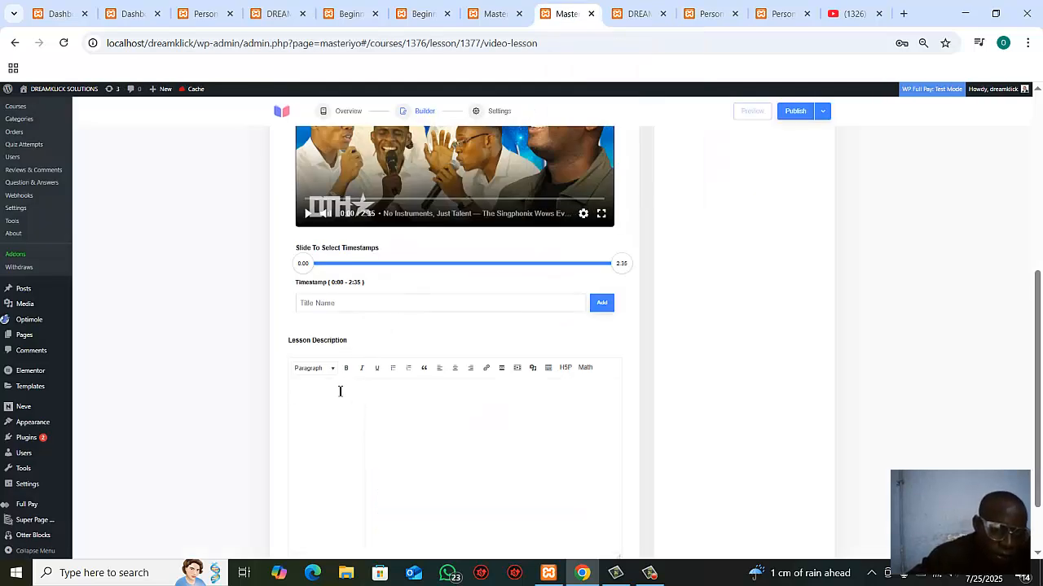
{"action": "key", "text": "ctrl+v"}
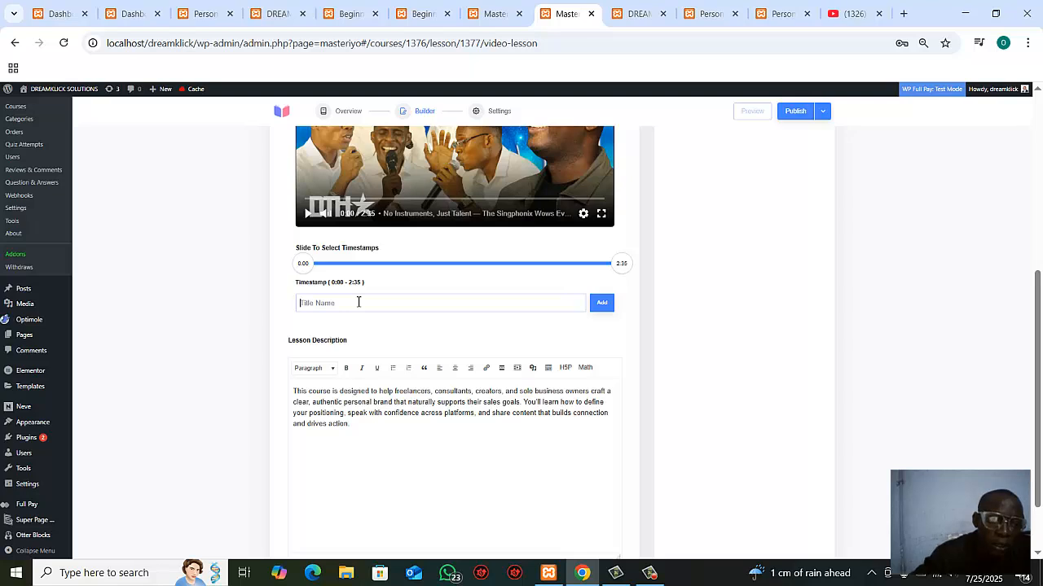
Step: Add a video timestamp titled INTRODUCTION covering 0:00 to 2:35 and publish the lesson
{"action": "type", "text": "("}
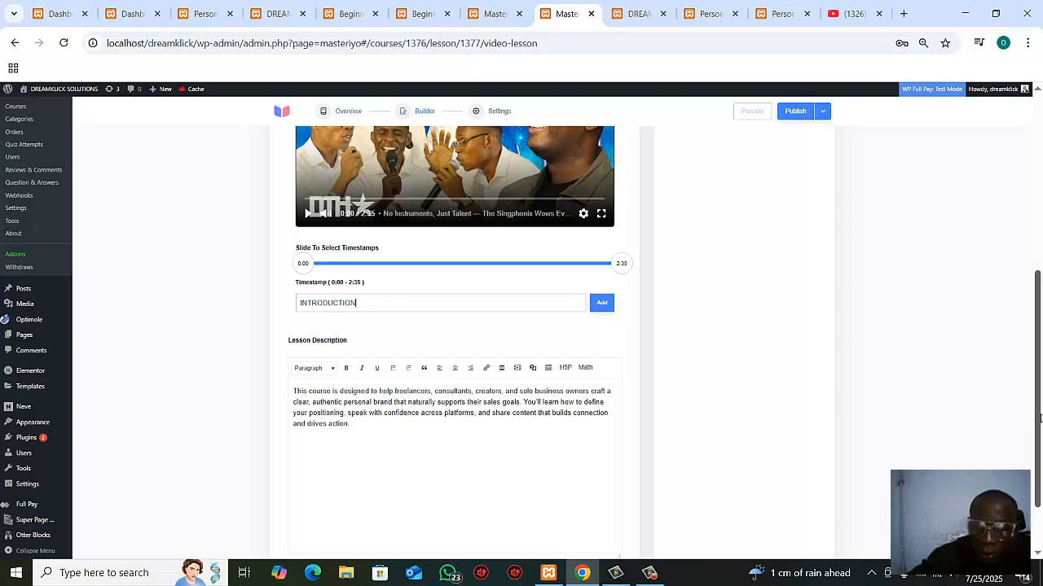
{"action": "left_click_drag", "start_coordinate": [1039, 417], "coordinate": [1036, 470]}
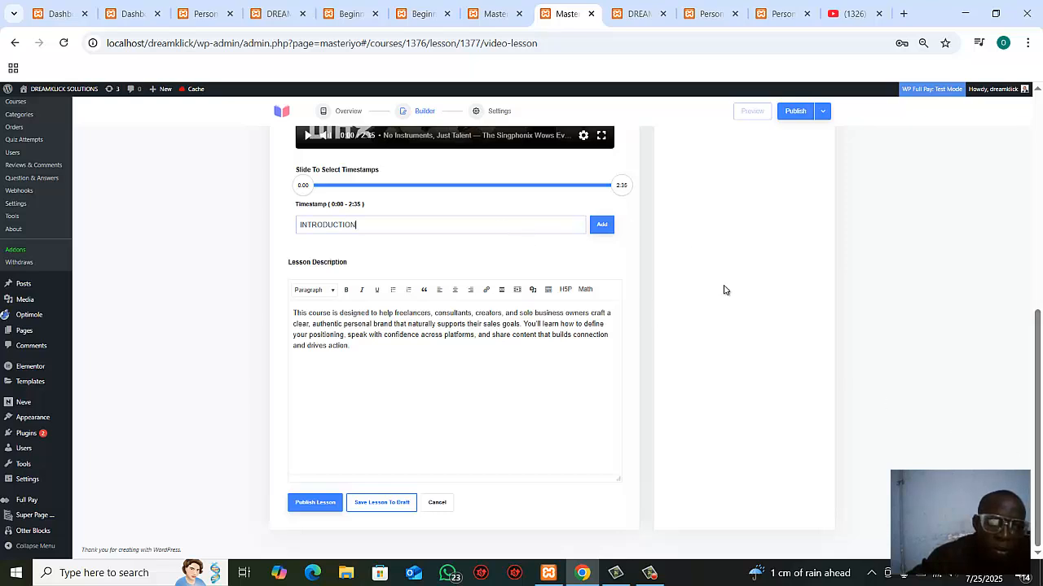
{"action": "left_click", "coordinate": [601, 225]}
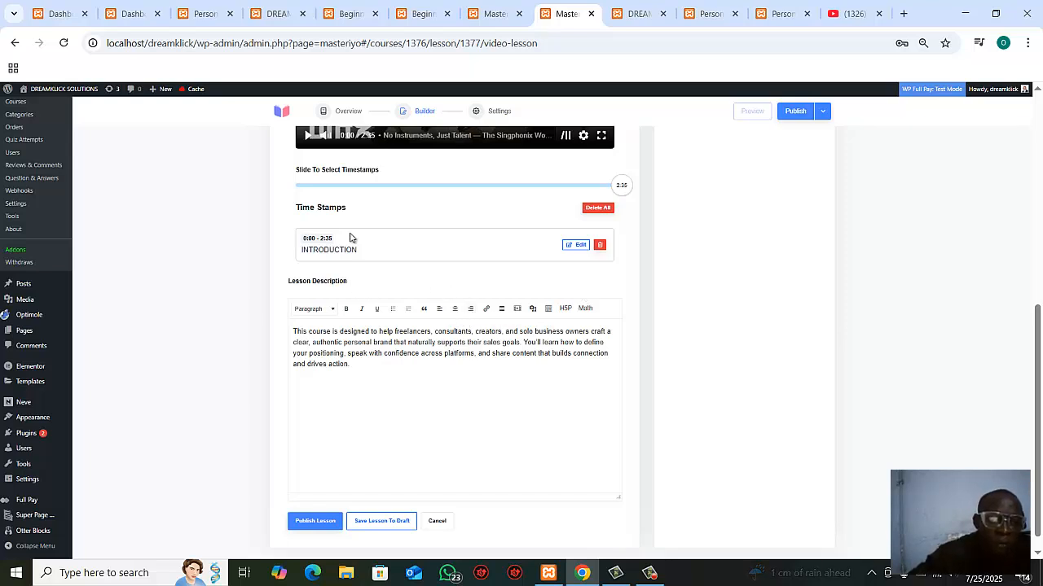
{"action": "left_click", "coordinate": [316, 523]}
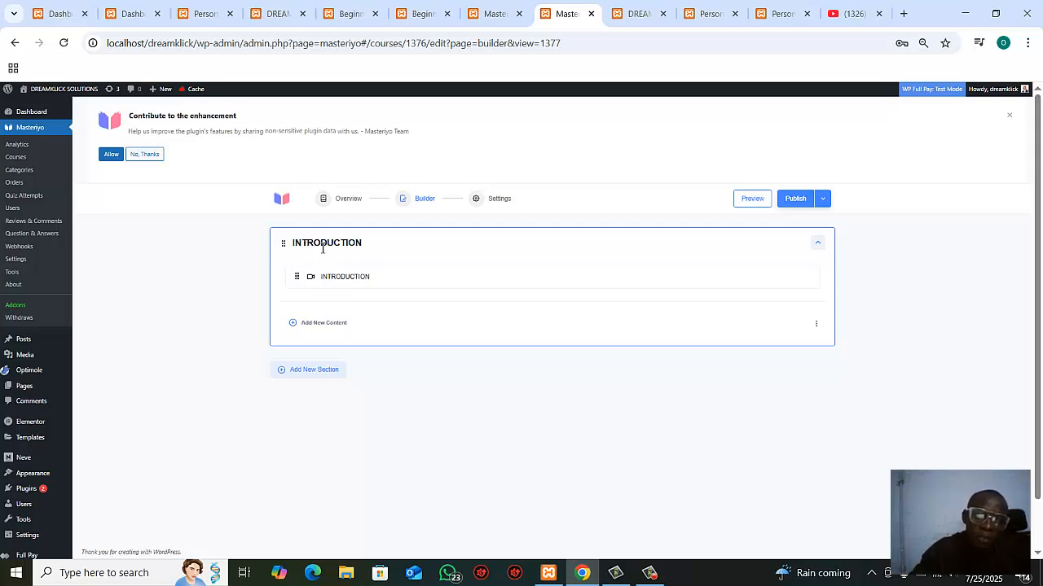
Step: Add a second section named MODULE 1 to the course
{"action": "left_click_drag", "start_coordinate": [323, 248], "coordinate": [316, 244]}
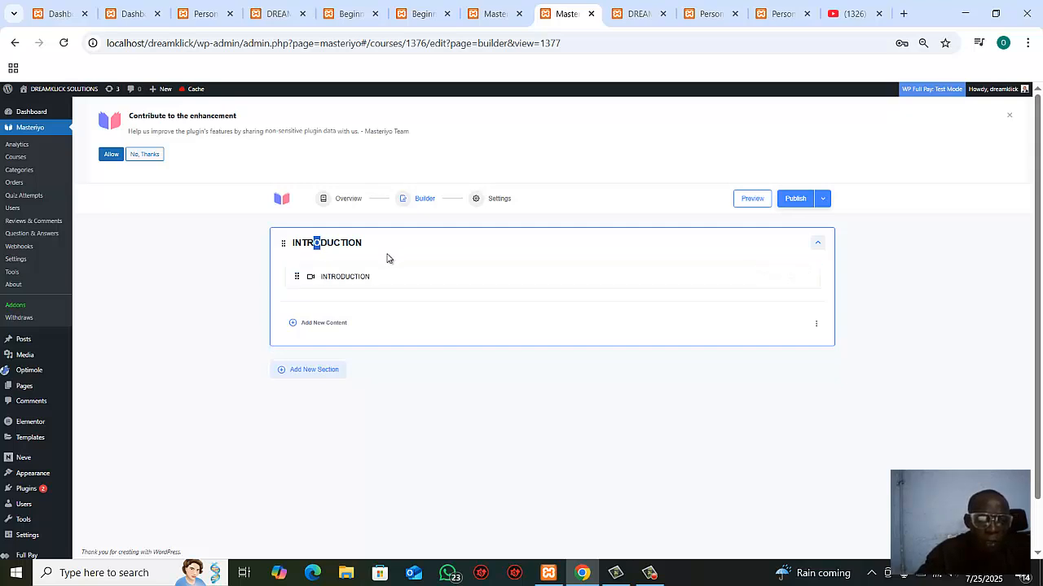
{"action": "left_click", "coordinate": [313, 371]}
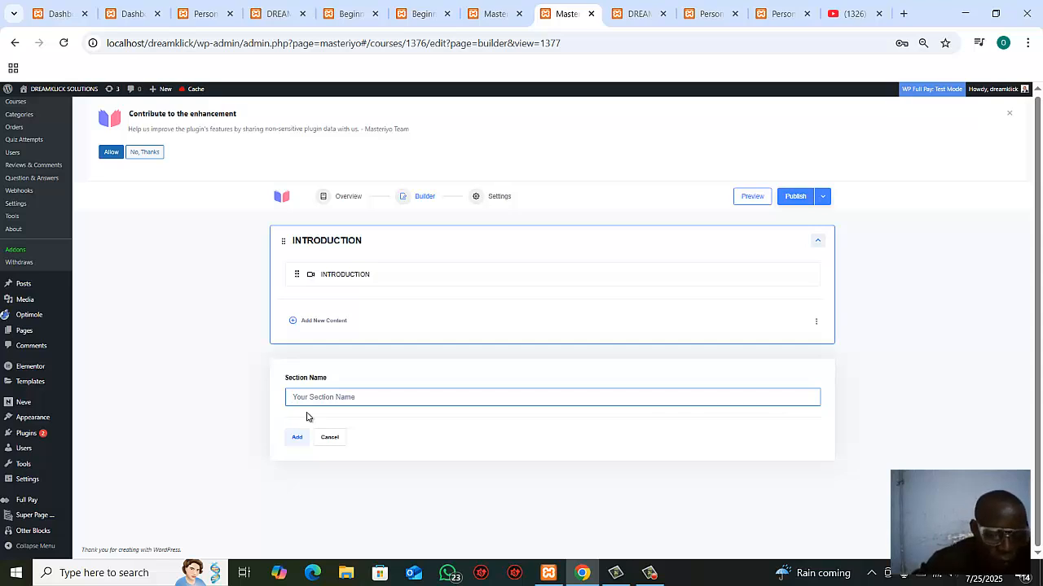
{"action": "type", "text": "m"}
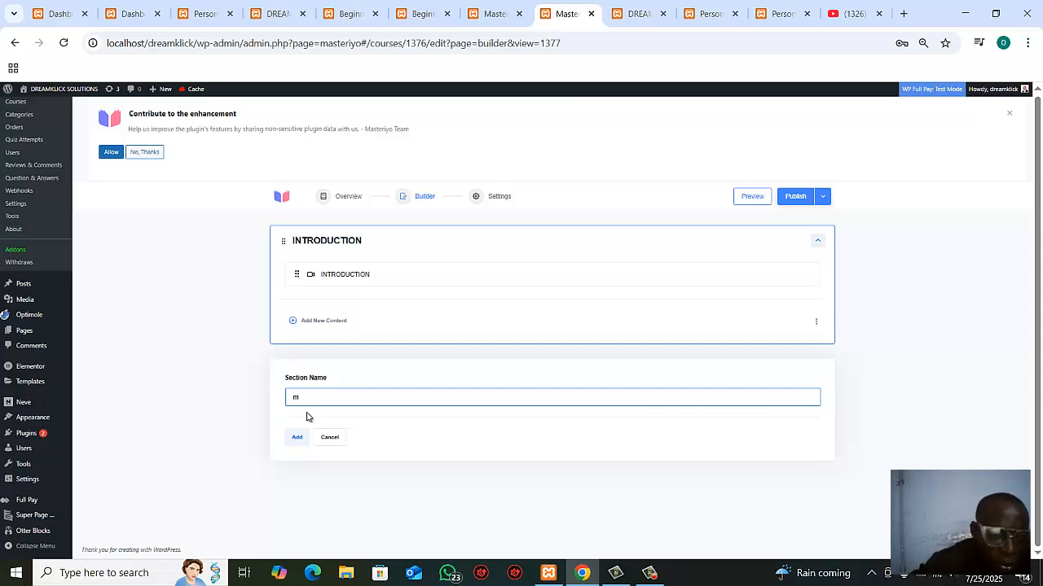
{"action": "key", "text": "BackSpace"}
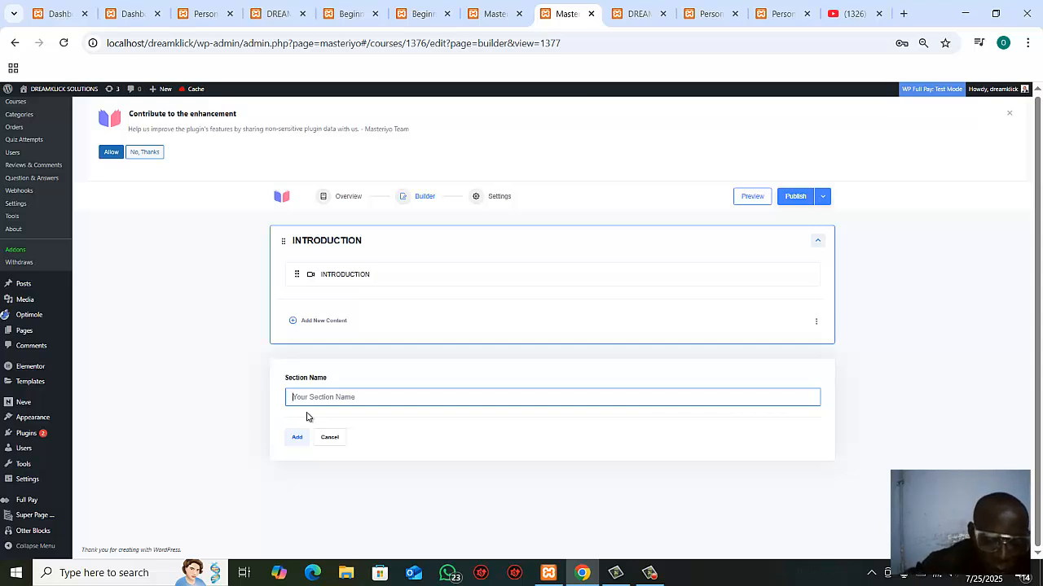
{"action": "type", "text": "M"}
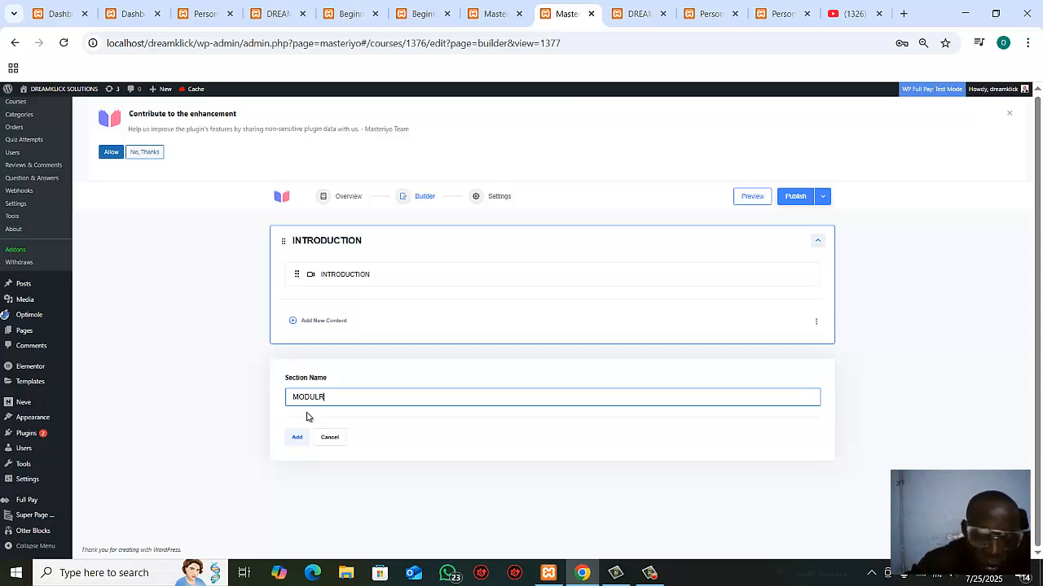
{"action": "type", "text": "ODULR"}
{"action": "key", "text": "BackSpace"}
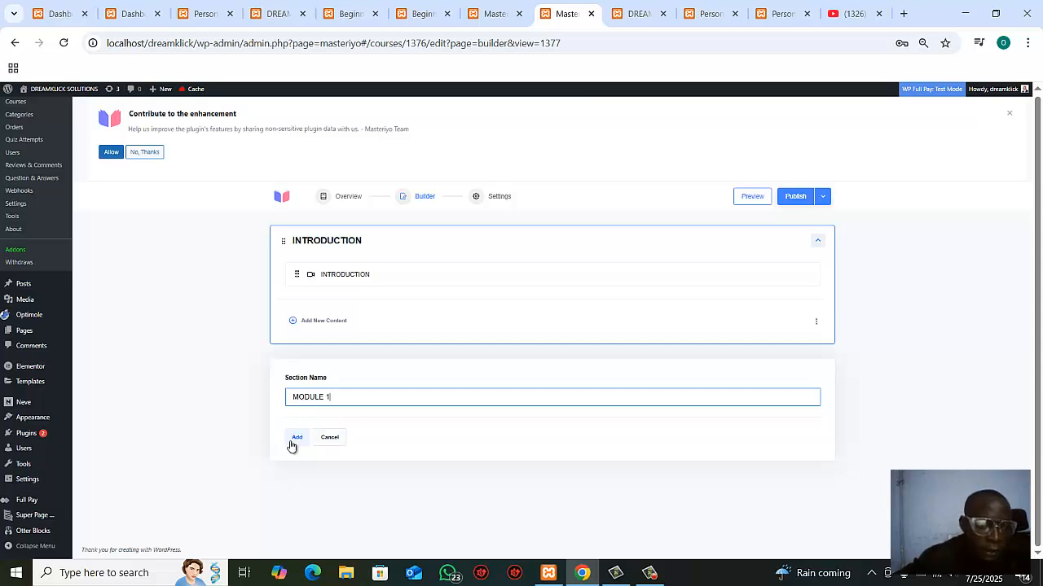
{"action": "left_click", "coordinate": [296, 439]}
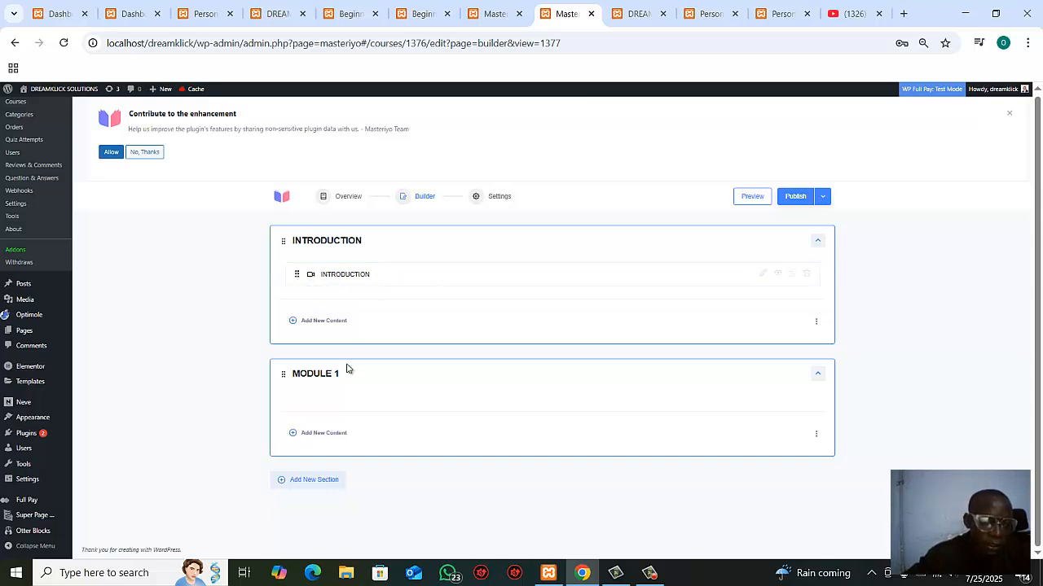
Step: Check the content types offered for the MODULE 1 section without adding any, and publish the course
{"action": "left_click", "coordinate": [317, 434]}
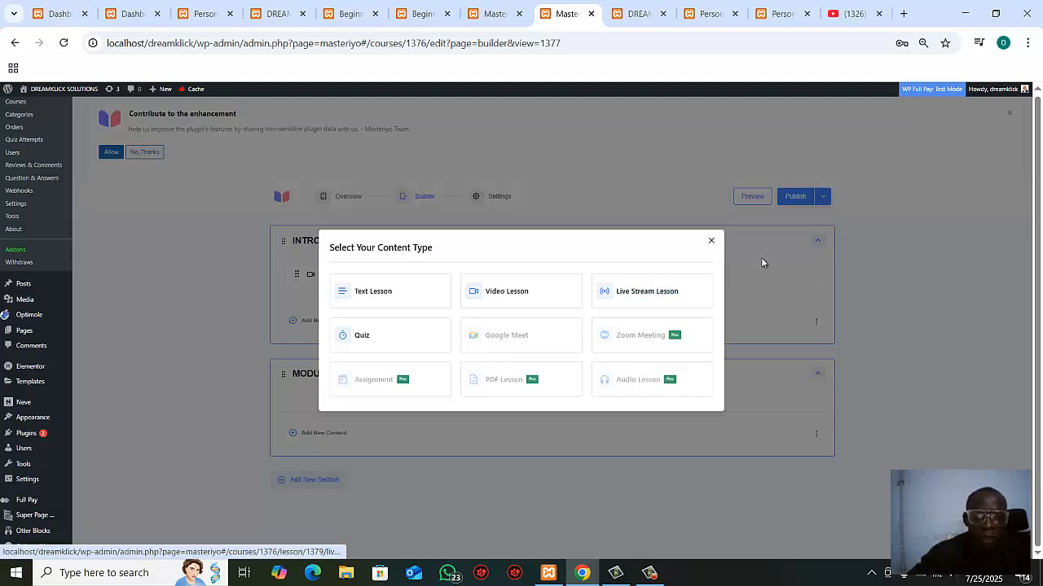
{"action": "left_click", "coordinate": [712, 241]}
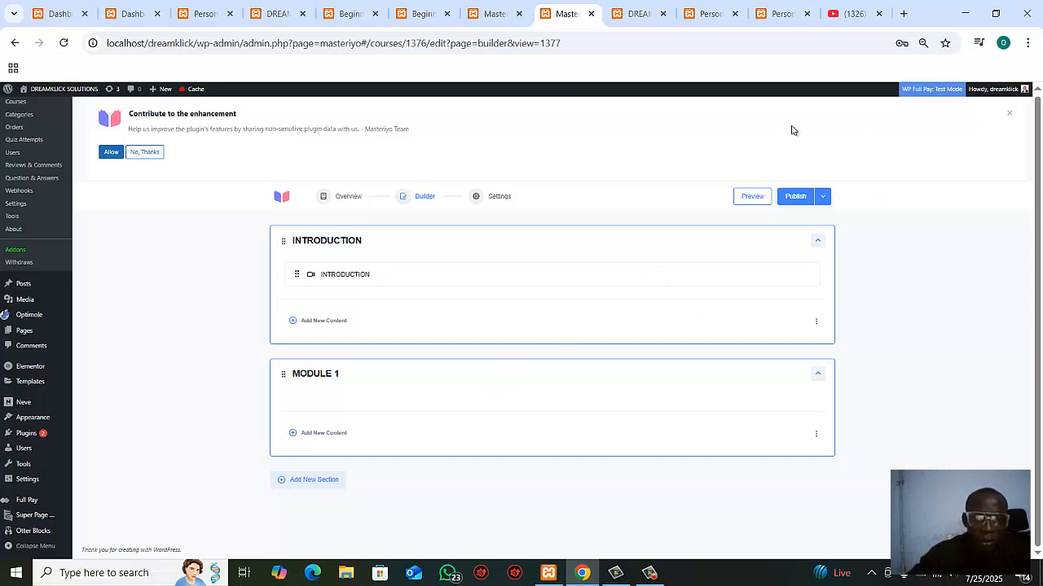
{"action": "left_click", "coordinate": [800, 203]}
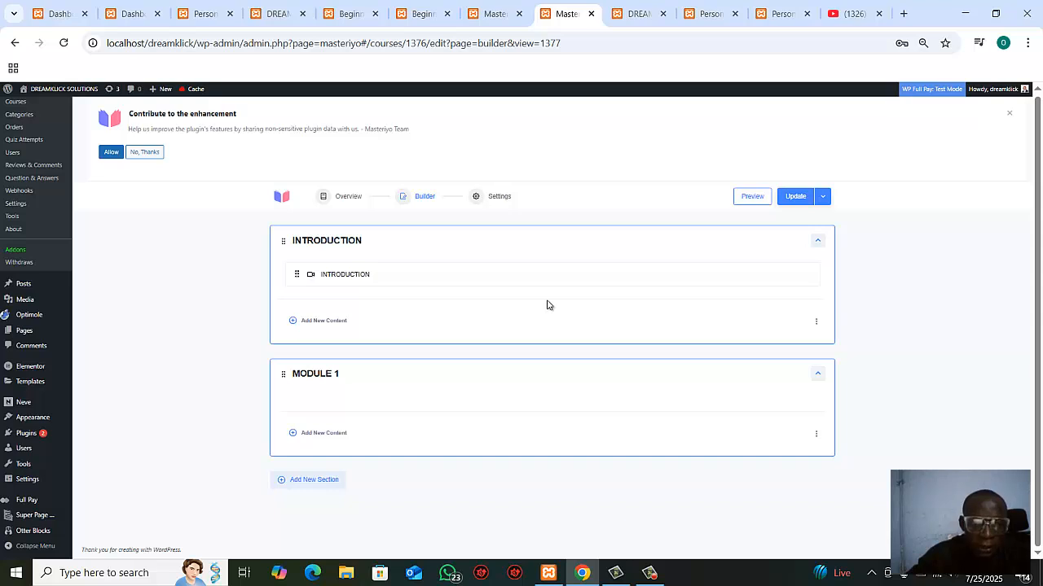
{"action": "left_click", "coordinate": [822, 199]}
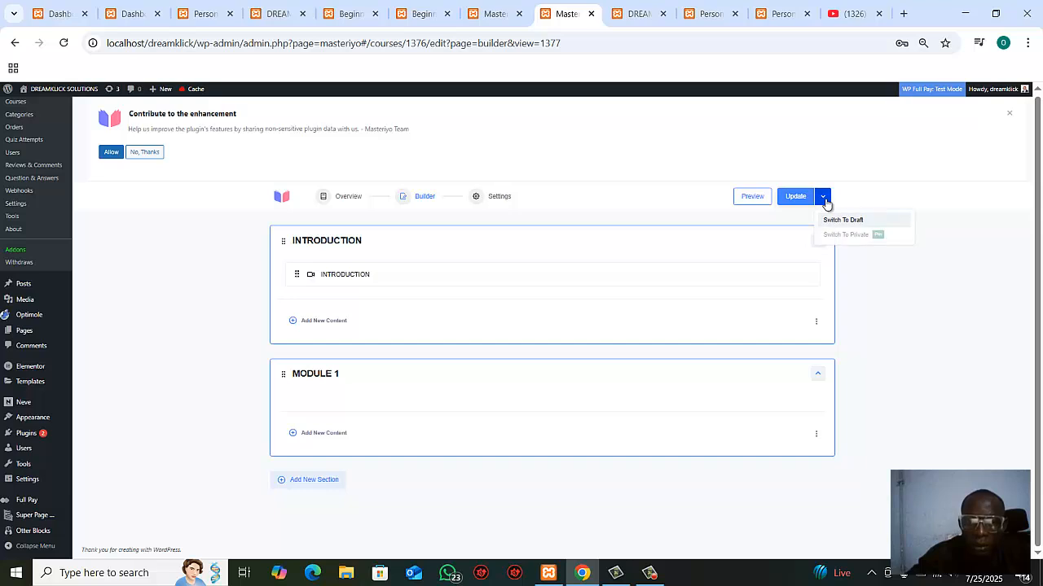
{"action": "left_click", "coordinate": [698, 210]}
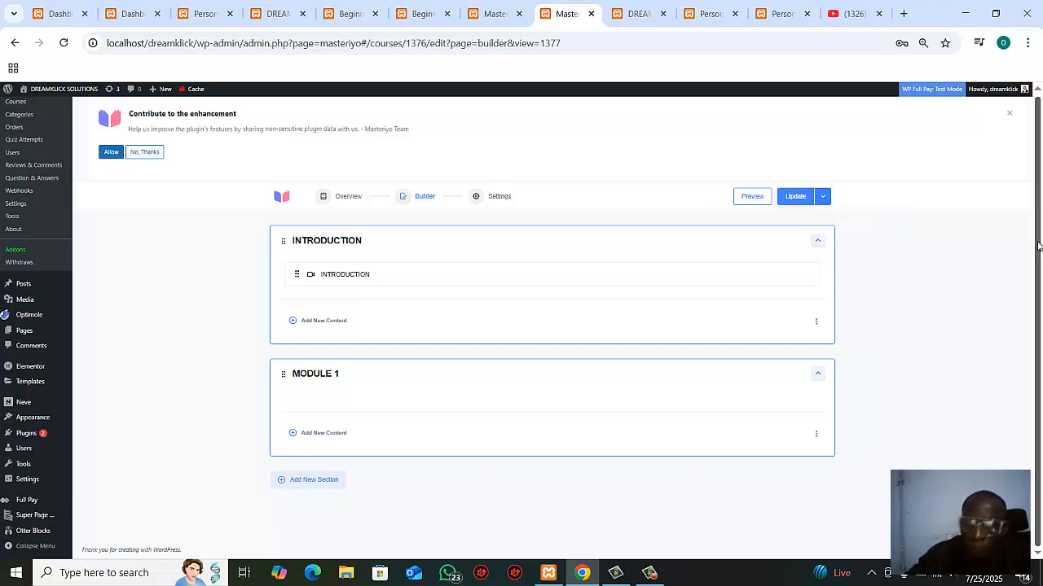
Step: In the course's general settings, set the course badge to BADGE 1 and the difficulty to Beginner
{"action": "scroll", "coordinate": [1029, 180], "scroll_direction": "up", "scroll_amount": 2}
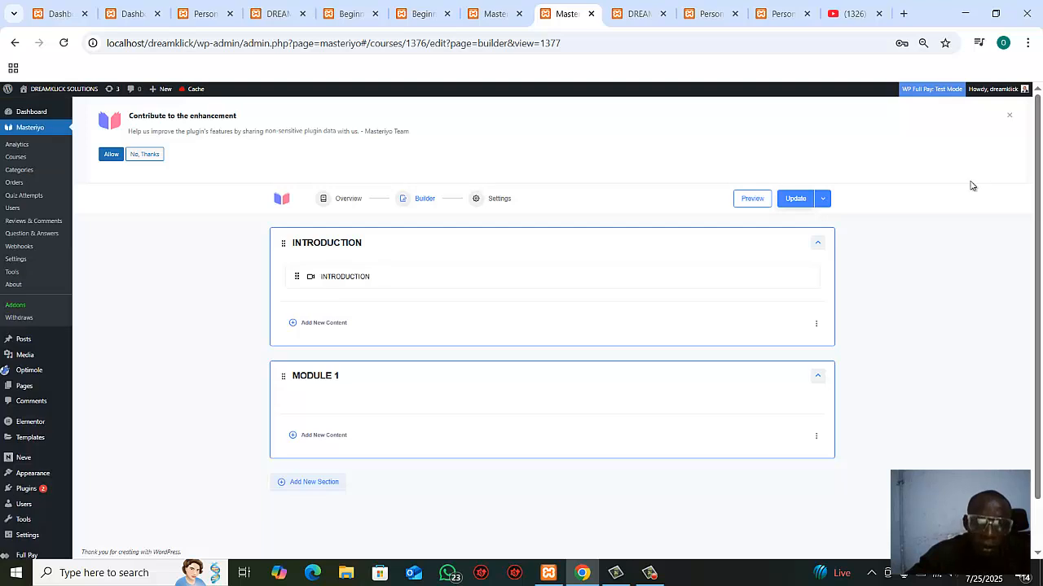
{"action": "left_click", "coordinate": [481, 201]}
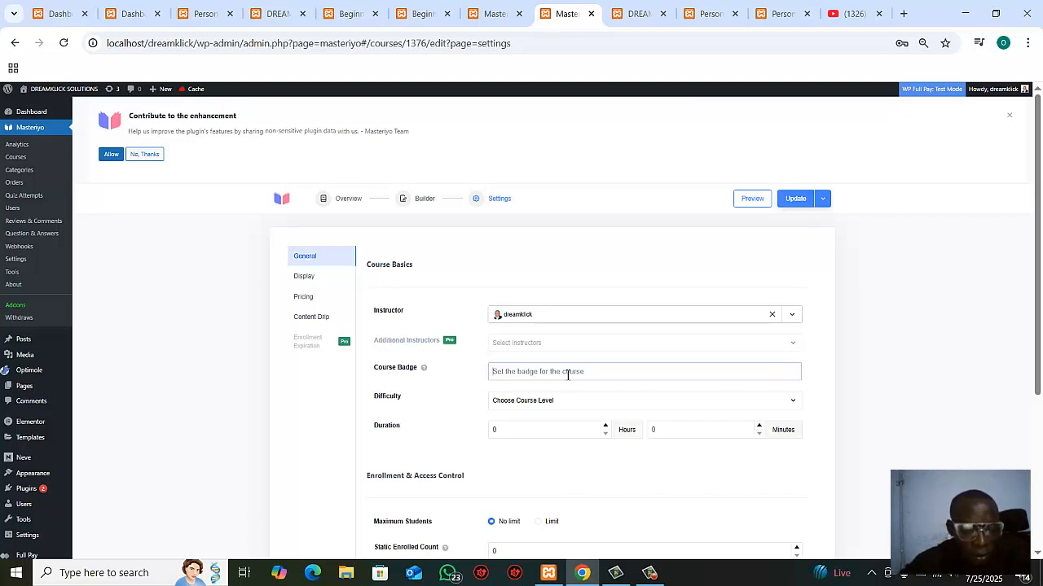
{"action": "type", "text": "BADGE 1"}
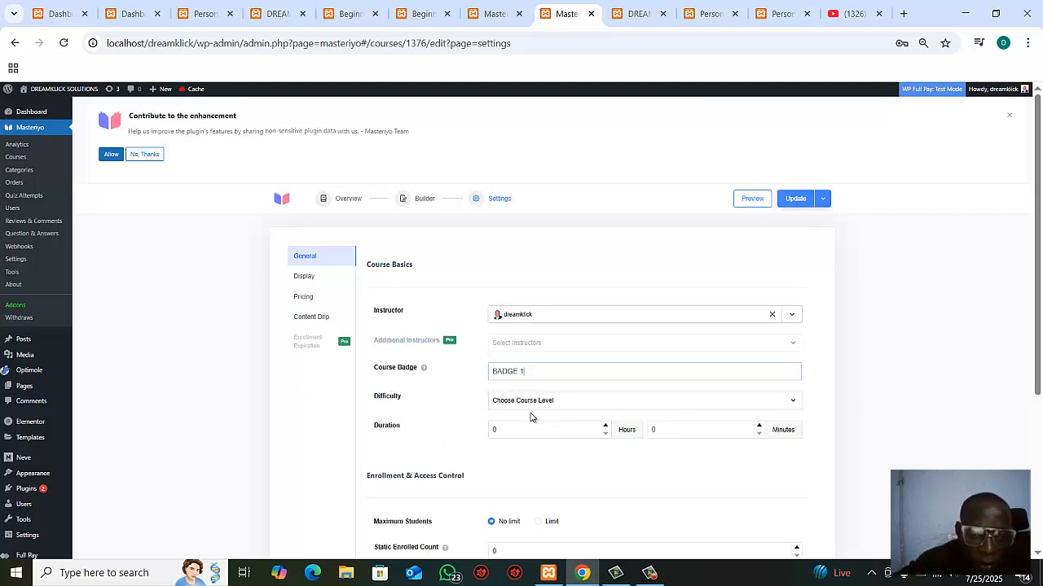
{"action": "left_click", "coordinate": [575, 405]}
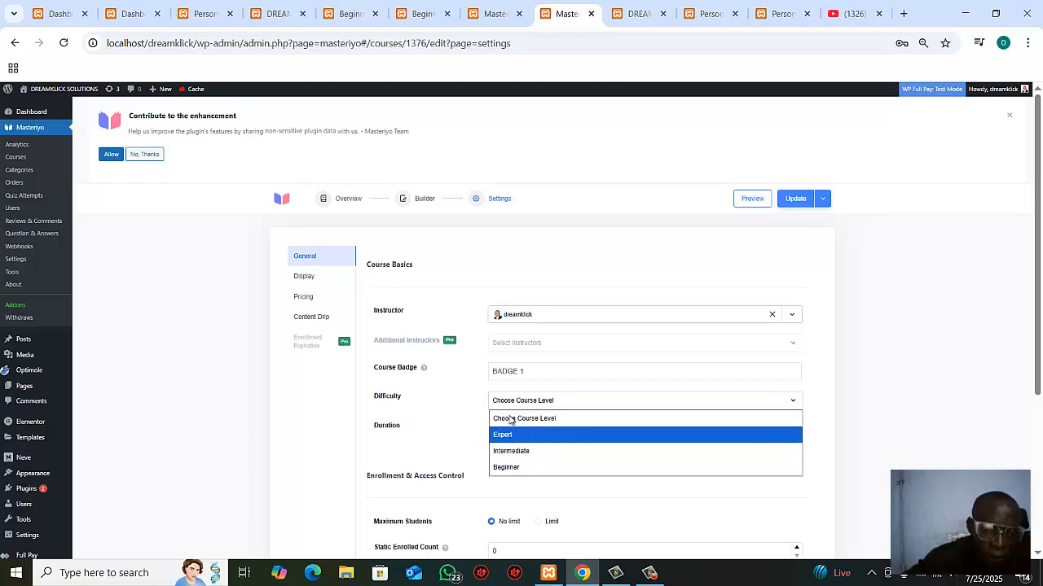
{"action": "left_click", "coordinate": [521, 466]}
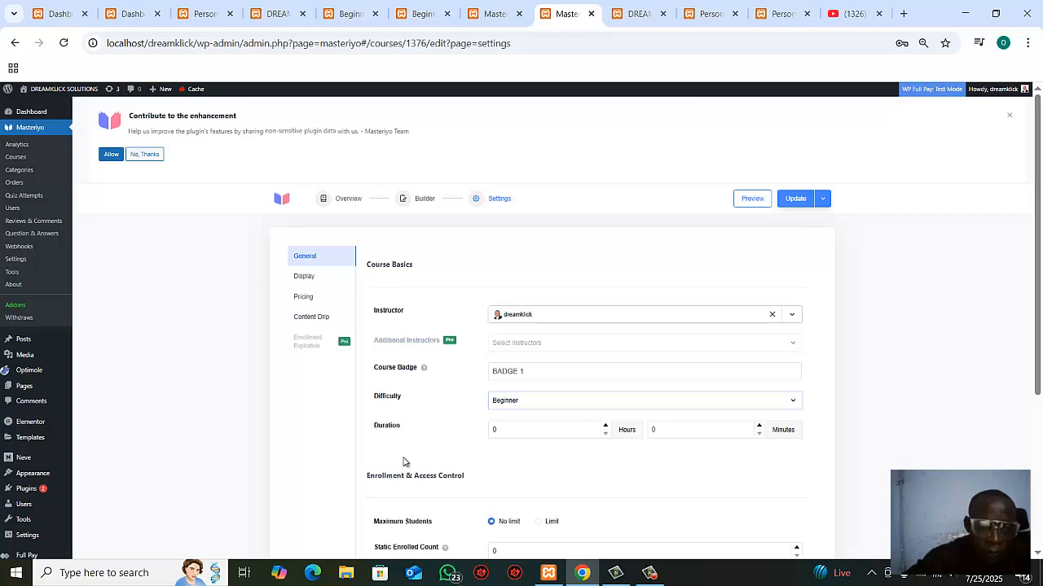
Step: Set the course duration to 5 hours and 15 minutes
{"action": "left_click", "coordinate": [508, 432]}
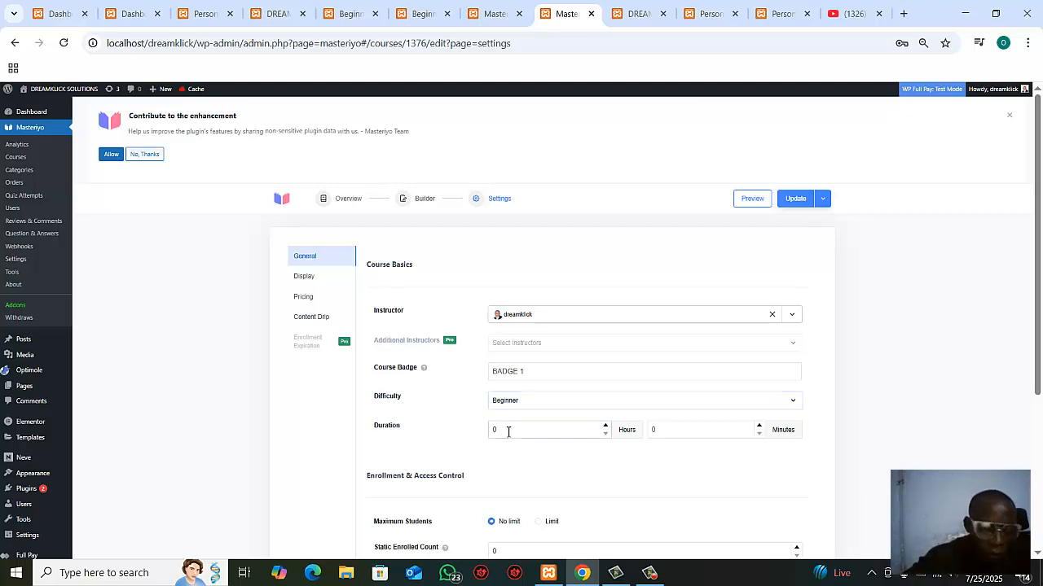
{"action": "key", "text": "BackSpace"}
{"action": "type", "text": "7"}
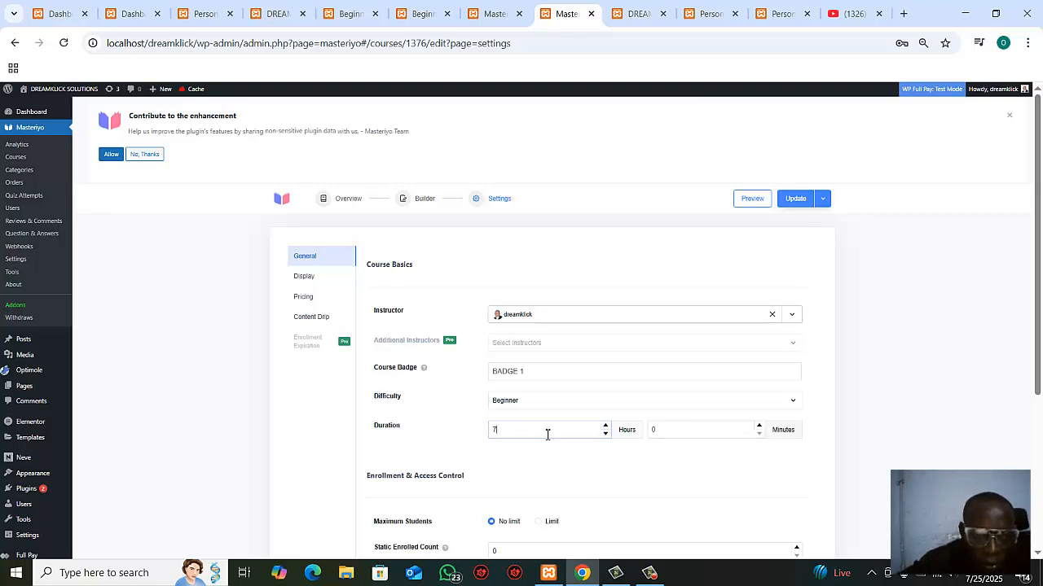
{"action": "key", "text": "BackSpace"}
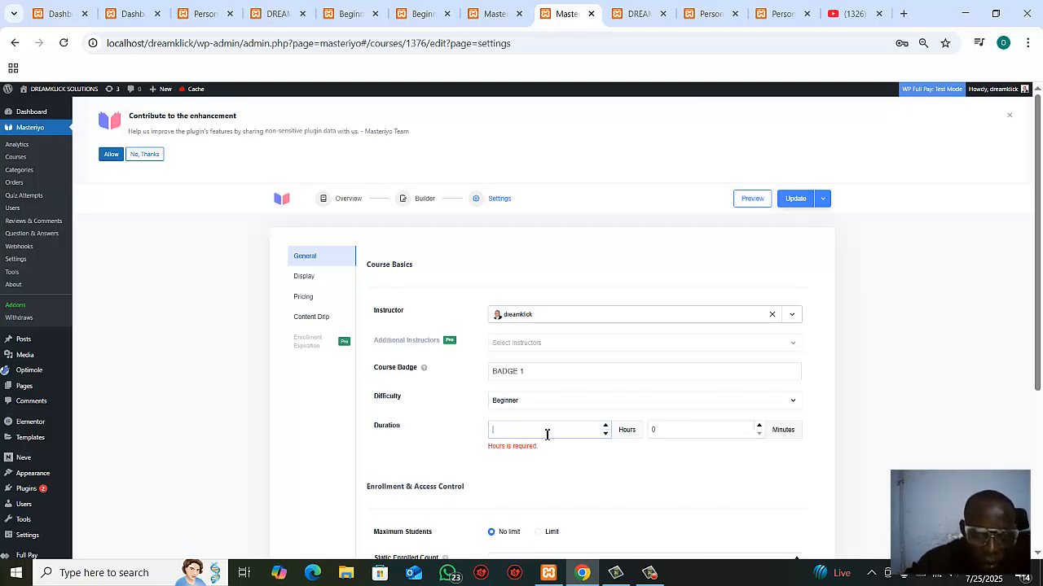
{"action": "left_click", "coordinate": [605, 426]}
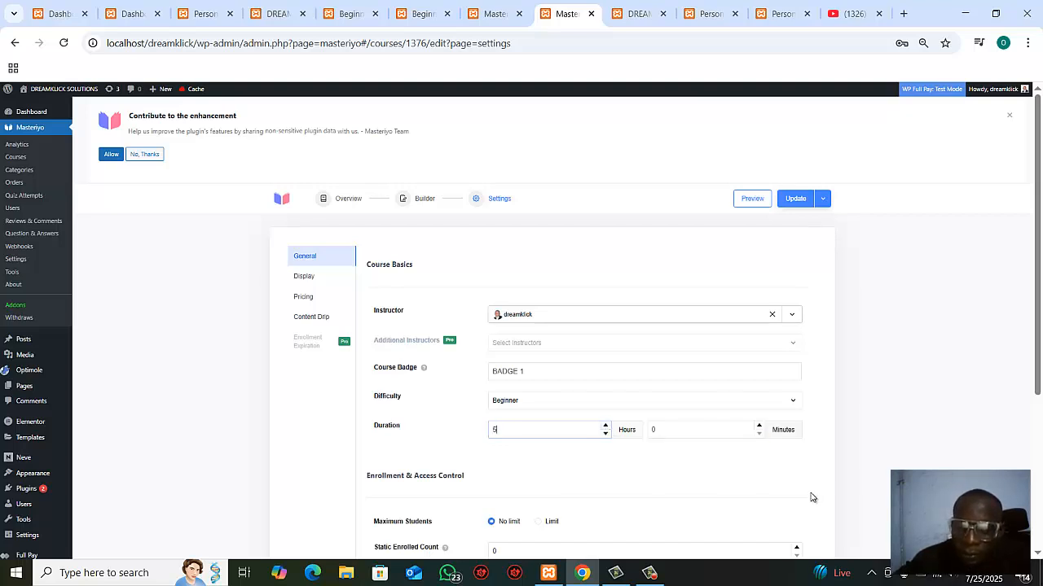
{"action": "left_click", "coordinate": [788, 447]}
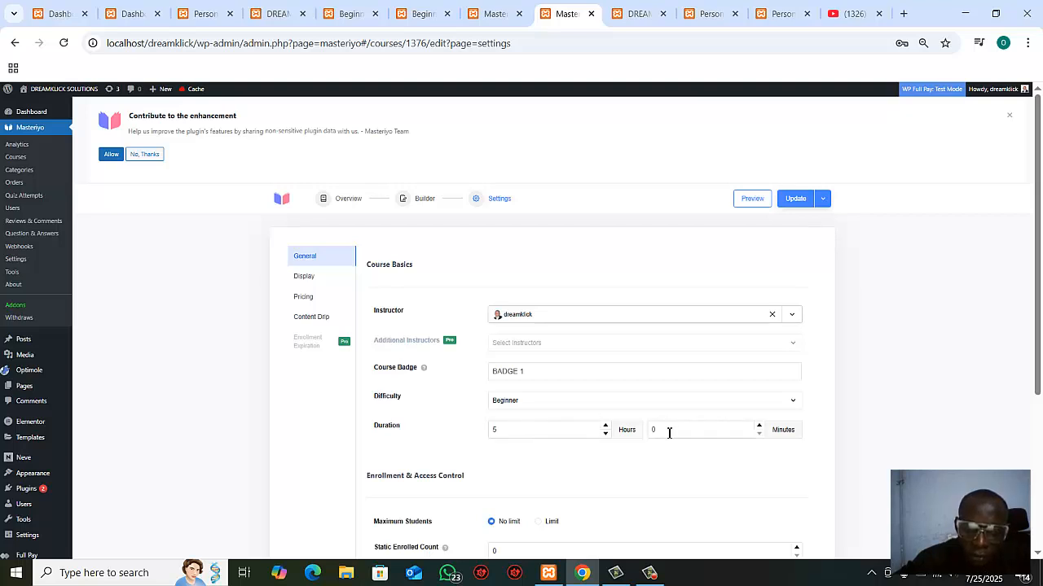
{"action": "key", "text": "BackSpace"}
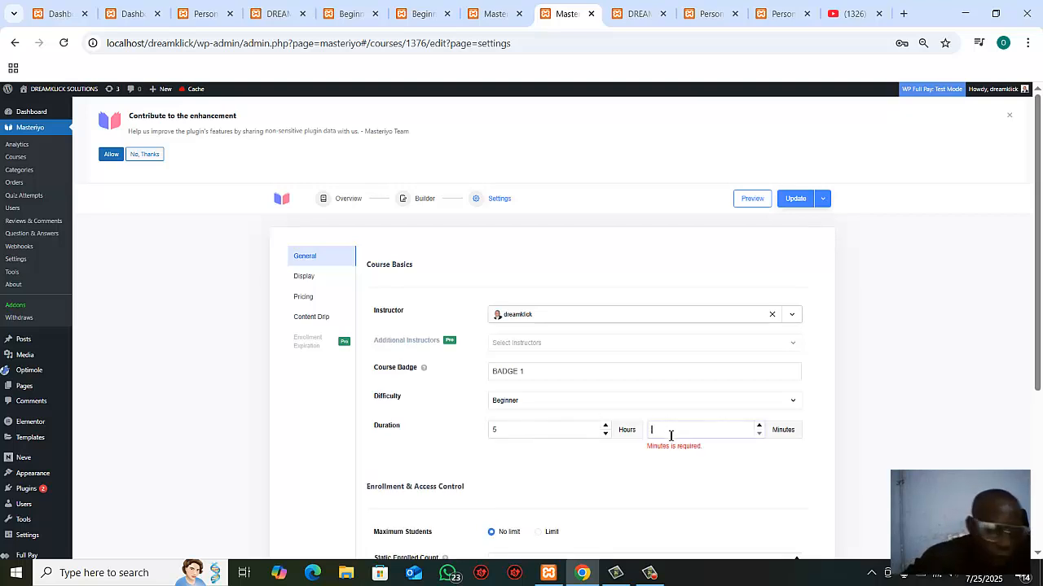
{"action": "type", "text": "15"}
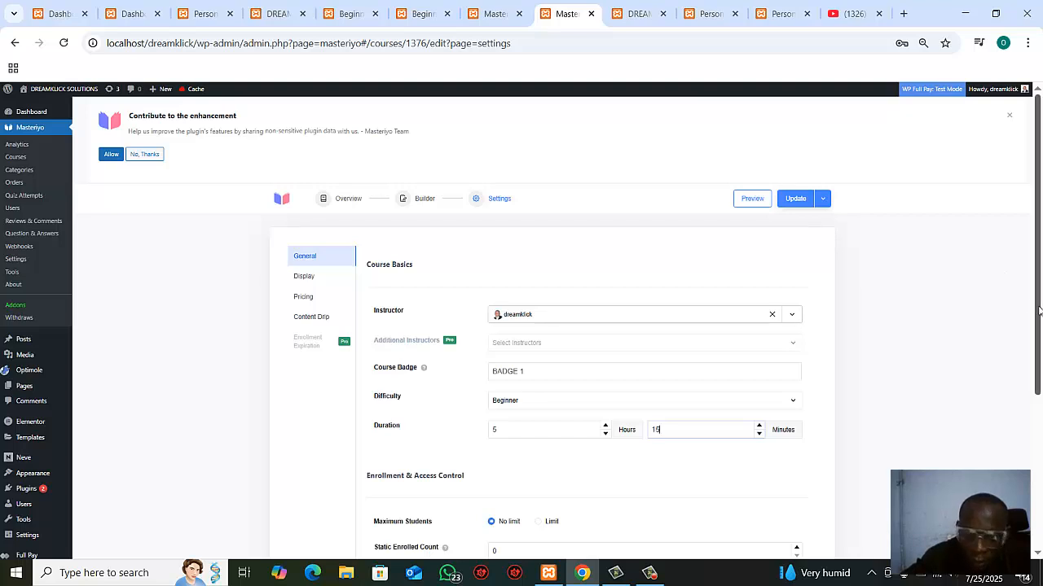
Step: Enable course retake in the course's enrollment and access settings, and update the course
{"action": "left_click_drag", "start_coordinate": [1038, 318], "coordinate": [1038, 432]}
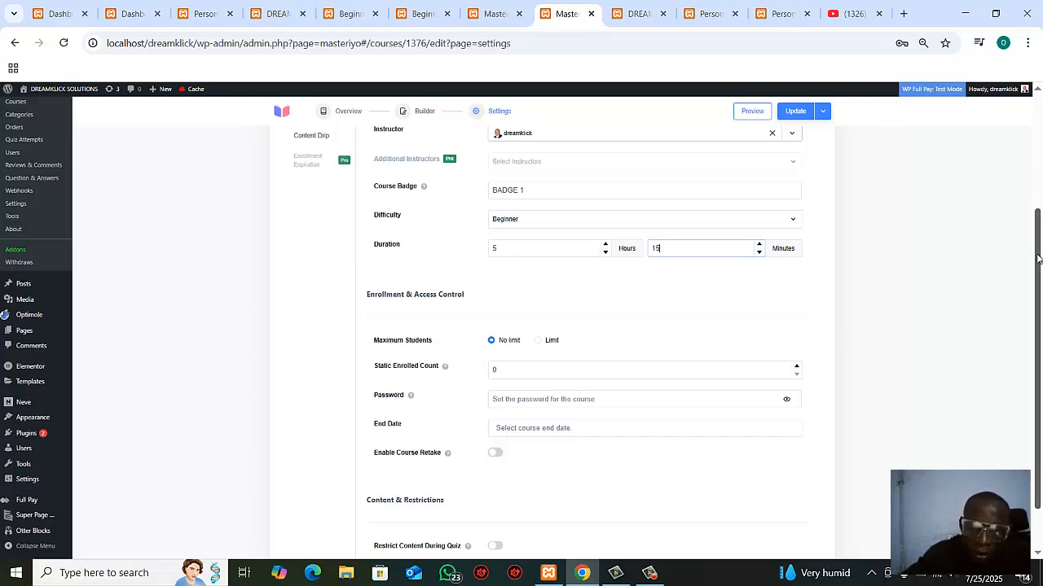
{"action": "left_click_drag", "start_coordinate": [1037, 259], "coordinate": [1039, 291]}
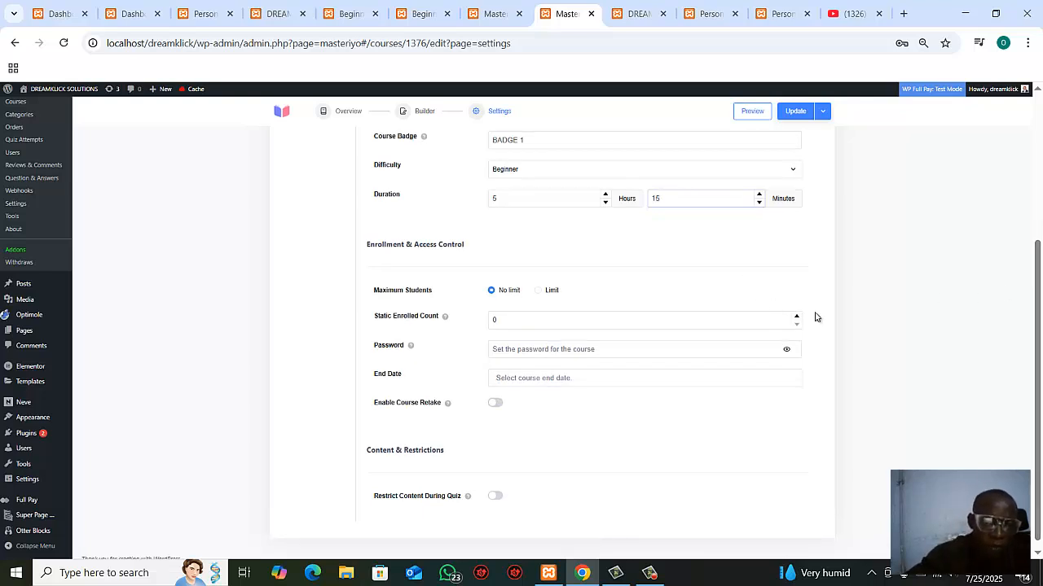
{"action": "left_click", "coordinate": [497, 406]}
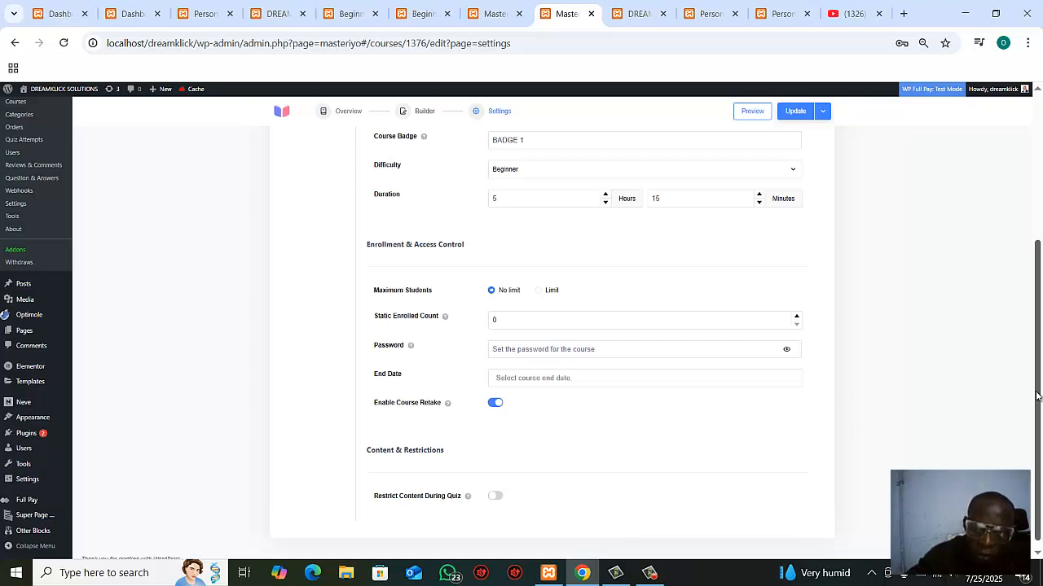
{"action": "left_click_drag", "start_coordinate": [1038, 402], "coordinate": [1031, 422]}
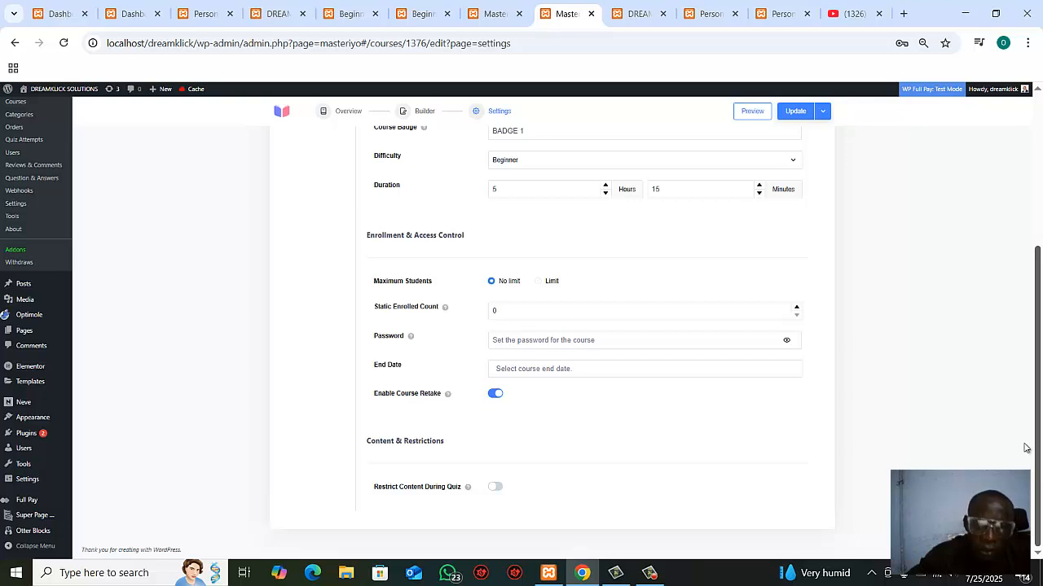
{"action": "scroll", "coordinate": [1026, 448], "scroll_direction": "up", "scroll_amount": 3}
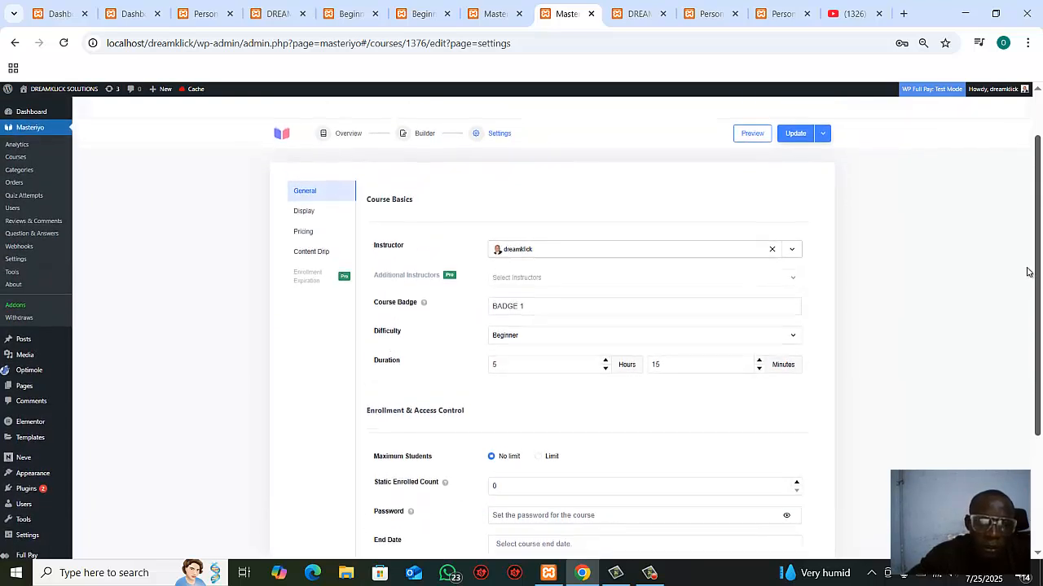
{"action": "scroll", "coordinate": [1026, 272], "scroll_direction": "up", "scroll_amount": 1}
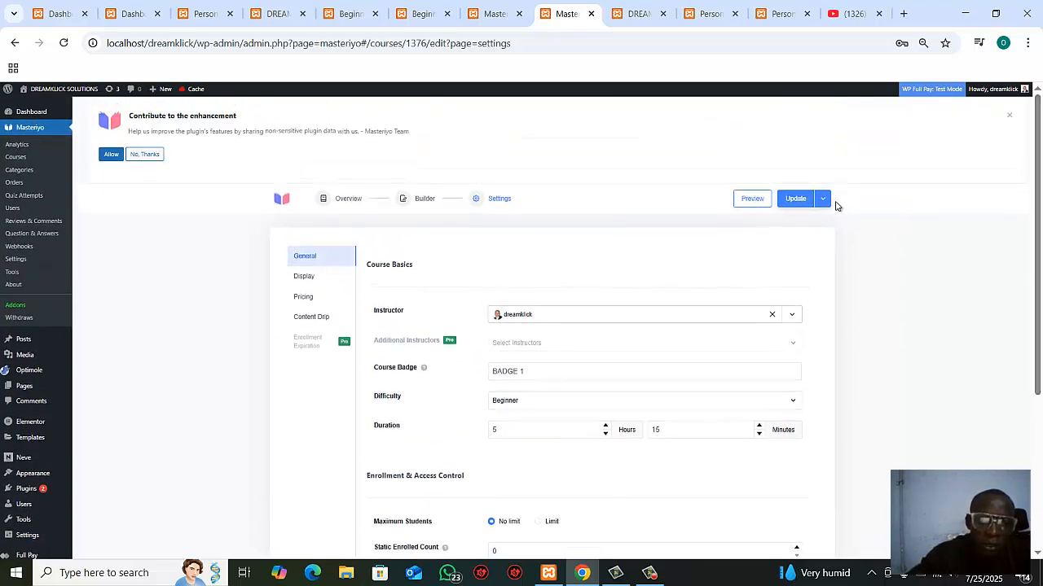
{"action": "left_click", "coordinate": [796, 202]}
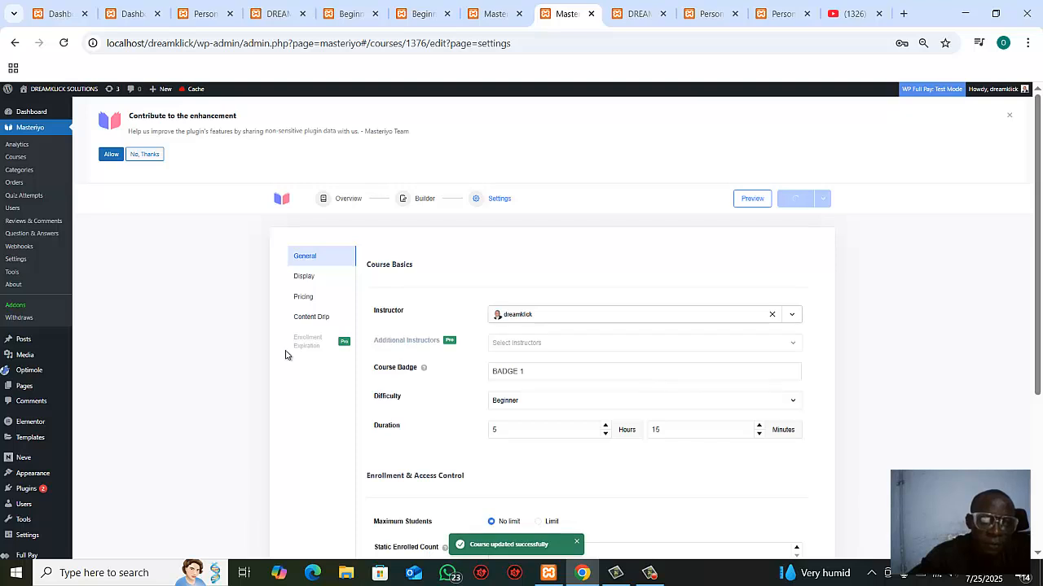
Step: In the course's display settings, enable reviews after course completion and the welcome message for users
{"action": "left_click", "coordinate": [305, 278]}
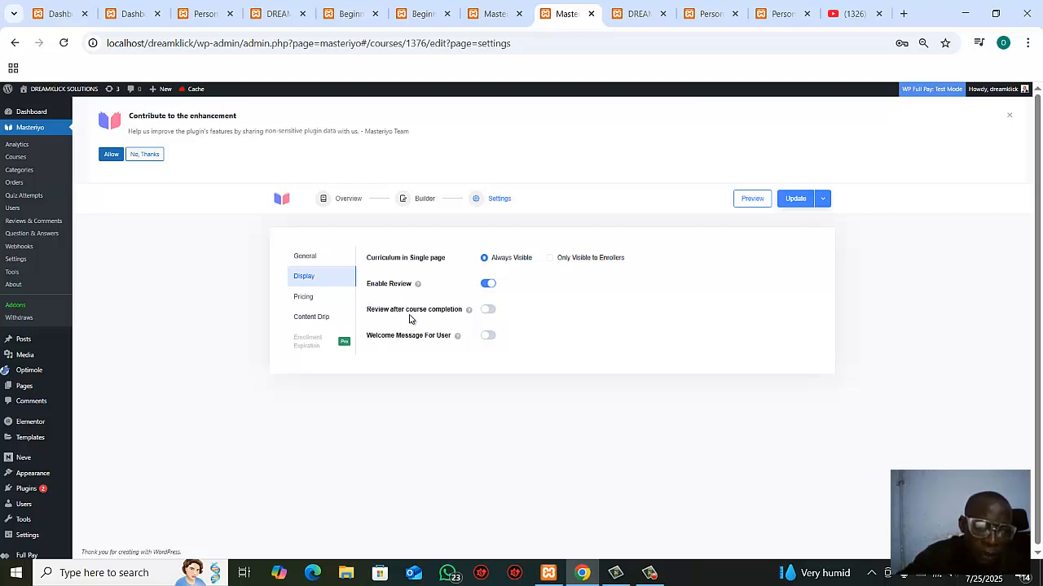
{"action": "left_click", "coordinate": [488, 310]}
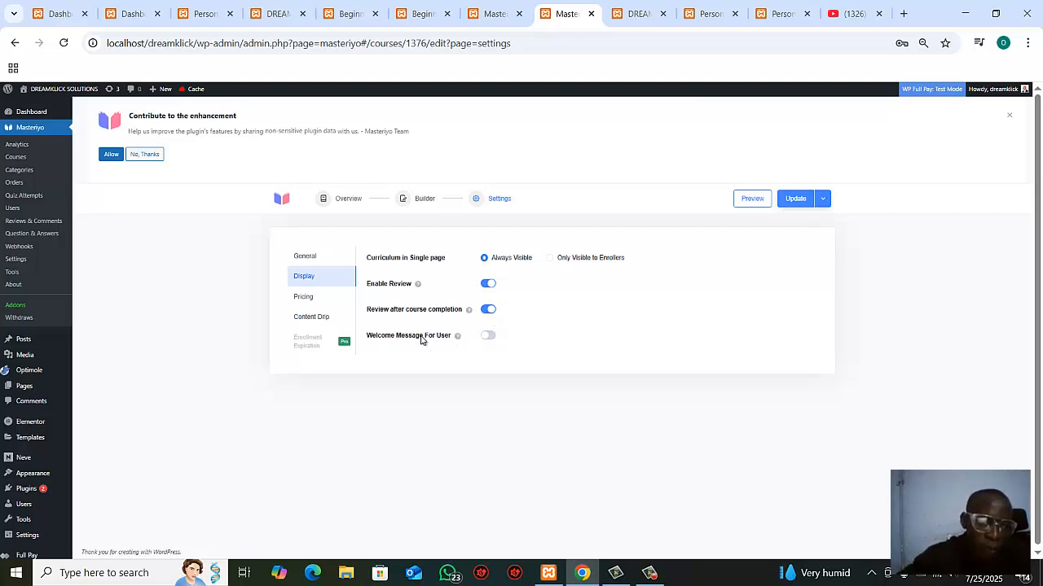
{"action": "left_click", "coordinate": [489, 337]}
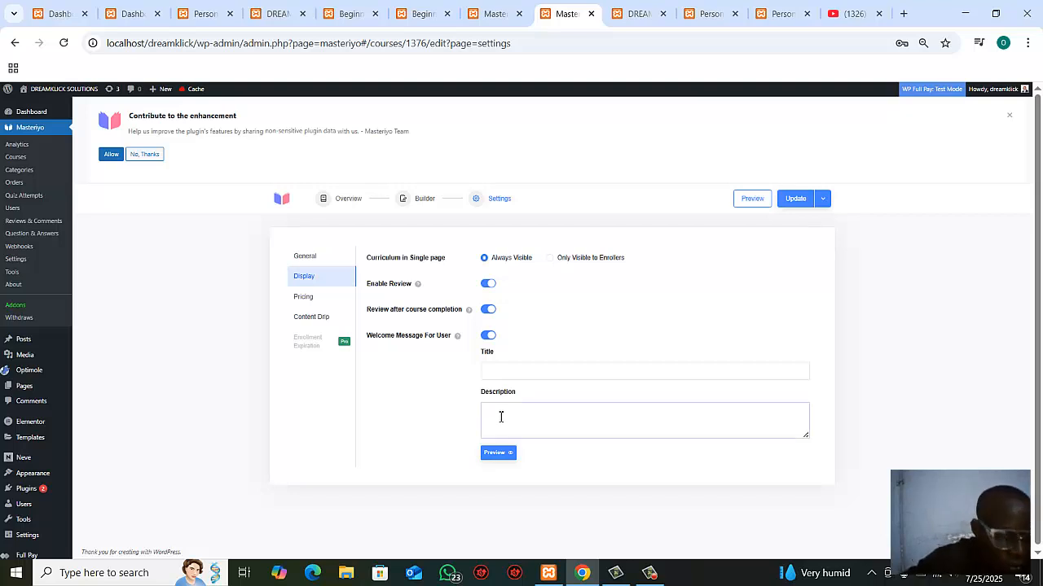
Step: Fill in the welcome message with the description "WELCOME TO DREAMKLICK ONLINE PORTAL." and the title "WELCOME"
{"action": "type", "text": "WELCOME TO"}
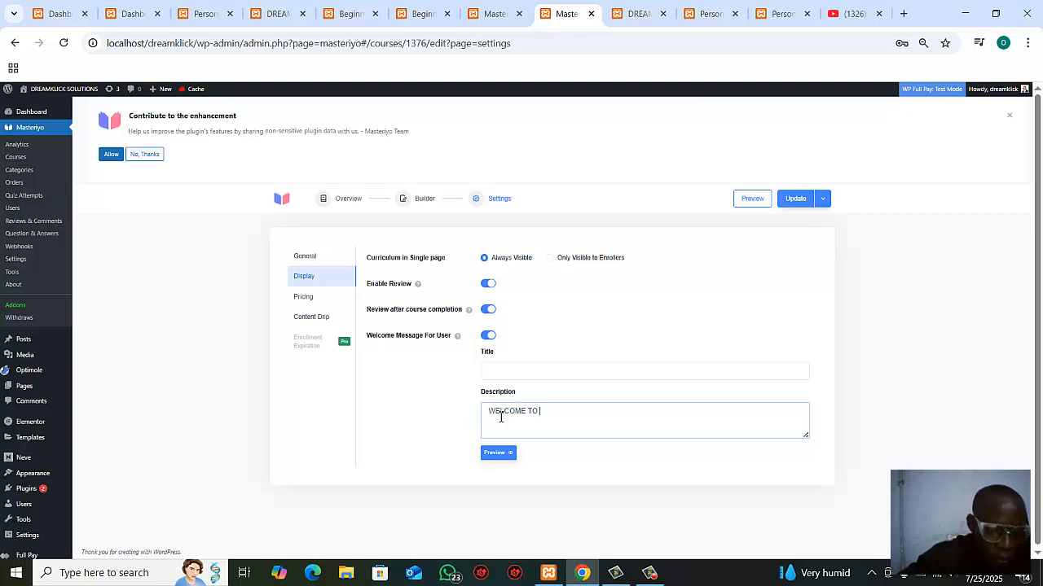
{"action": "type", "text": "DREA"}
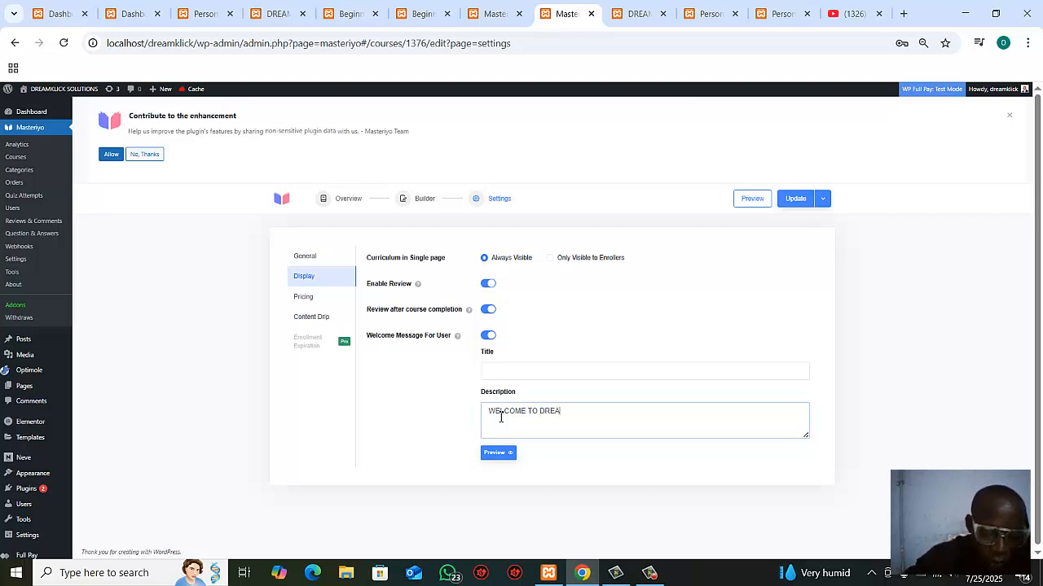
{"action": "type", "text": "MKLIC"}
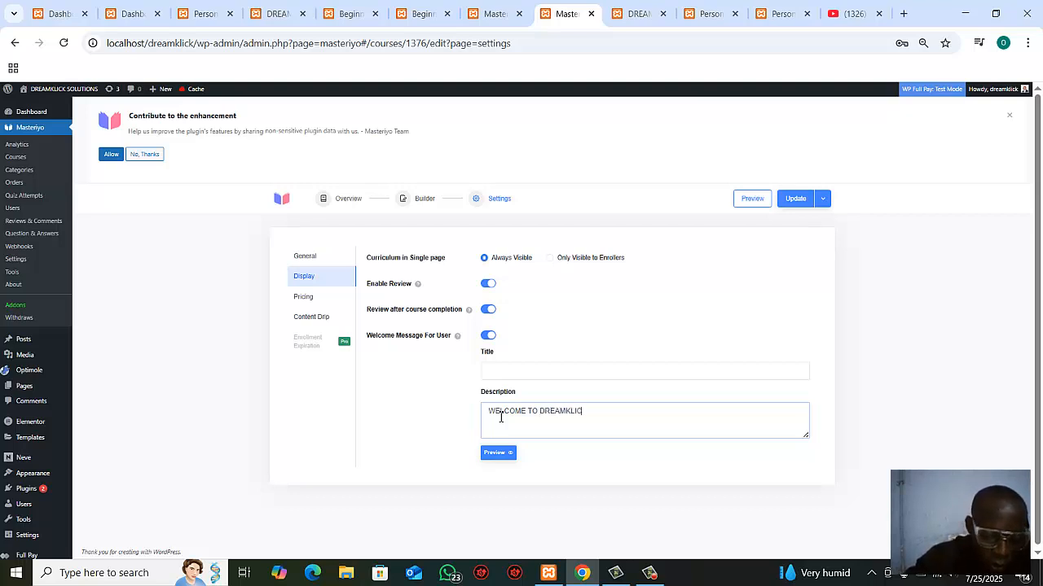
{"action": "type", "text": "K O"}
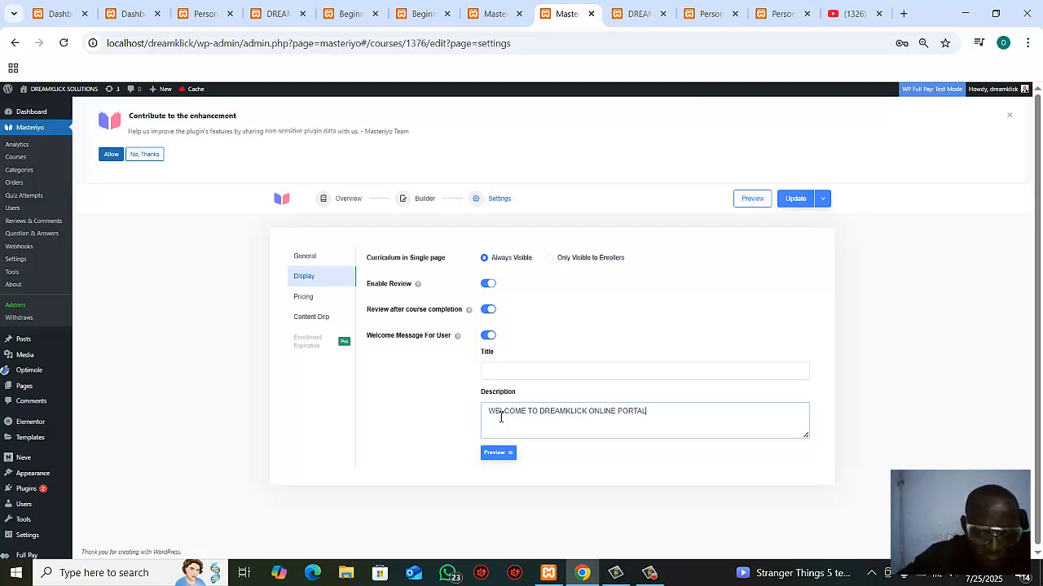
{"action": "type", "text": "NLINE PORTAL"}
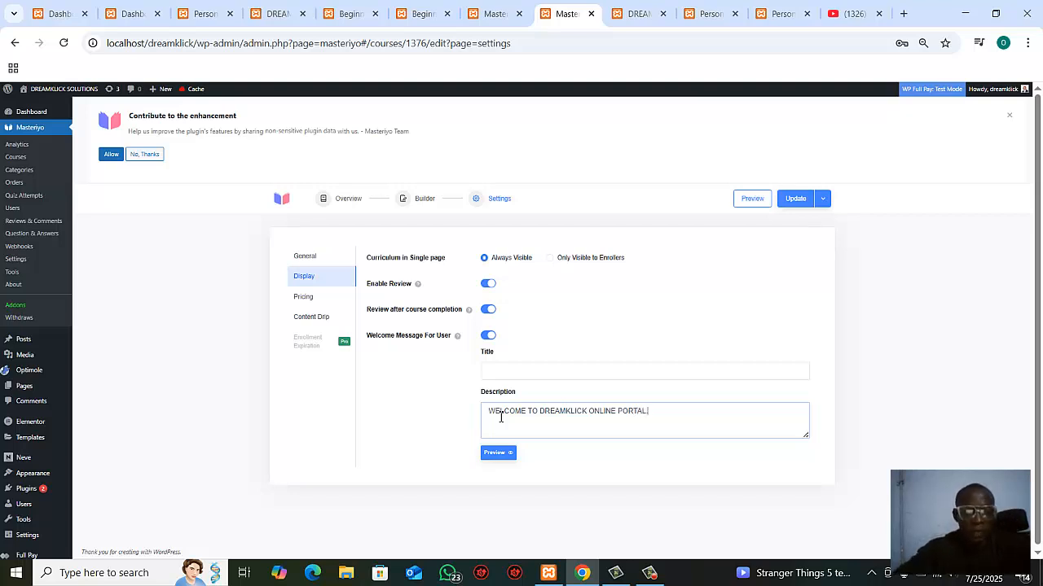
{"action": "type", "text": "."}
{"action": "left_click", "coordinate": [507, 374]}
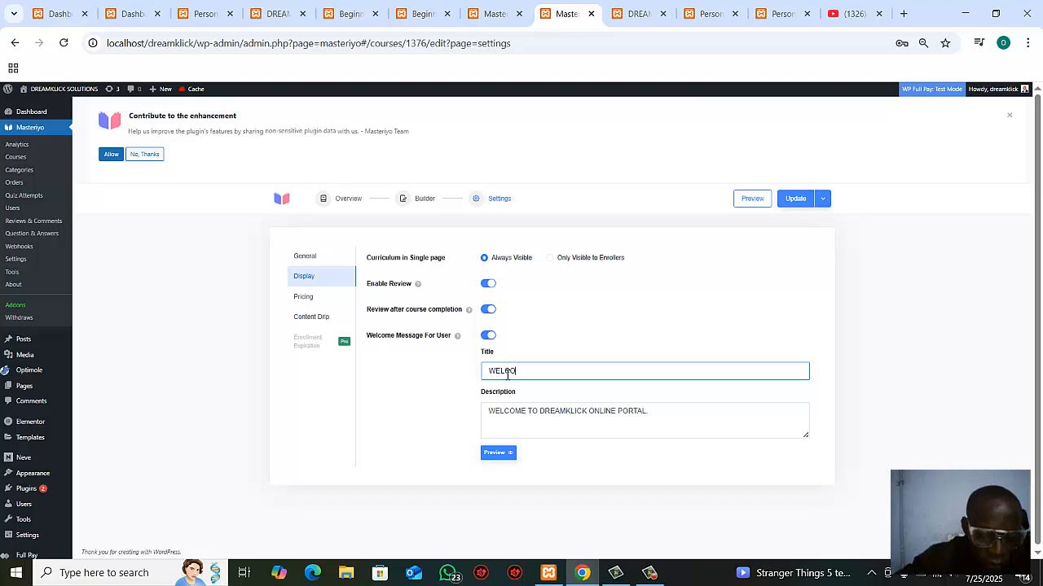
Step: Preview the welcome message, close the preview and update the course
{"action": "left_click", "coordinate": [499, 459]}
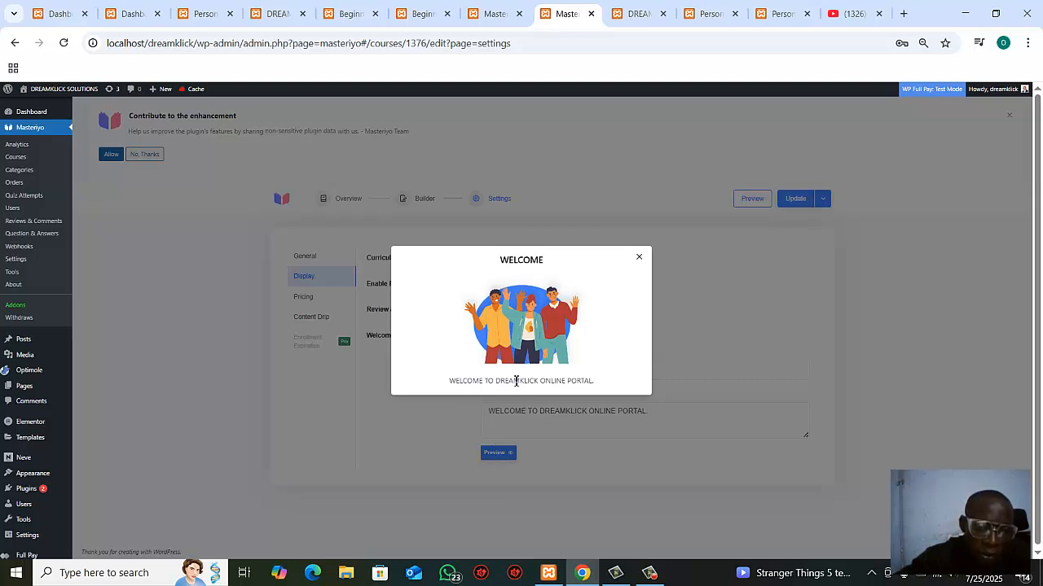
{"action": "left_click", "coordinate": [640, 258]}
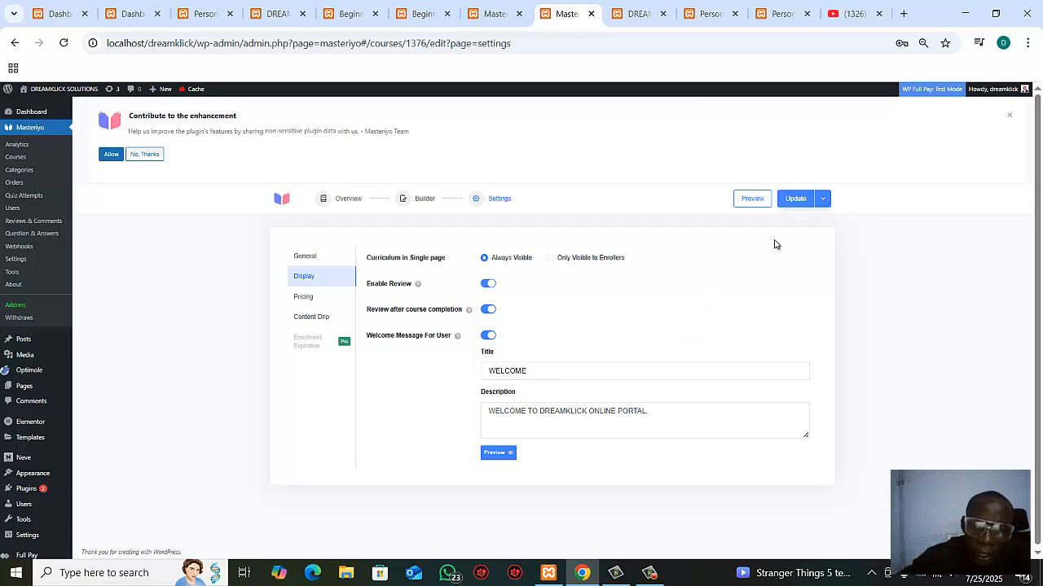
{"action": "left_click", "coordinate": [802, 203]}
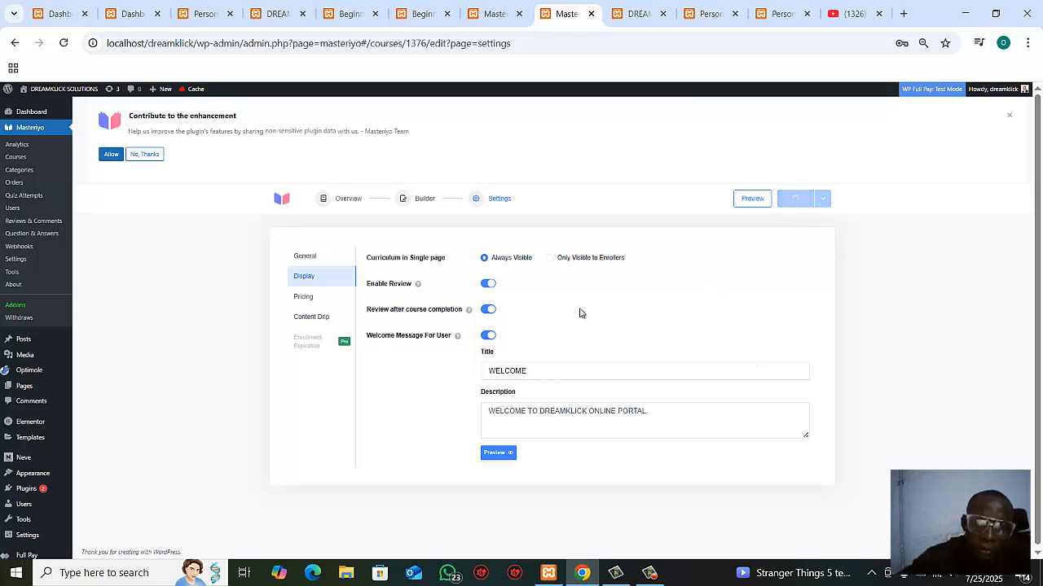
Step: Set the course pricing to Paid with a one-time fee of 30000 and a sale price of 20000, and update the course
{"action": "left_click", "coordinate": [304, 301]}
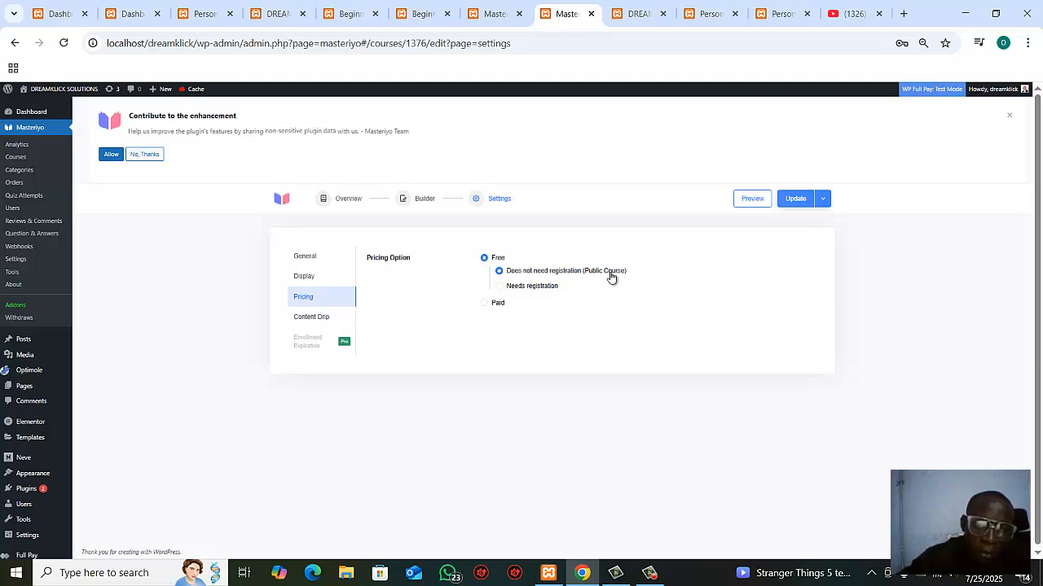
{"action": "left_click", "coordinate": [500, 290]}
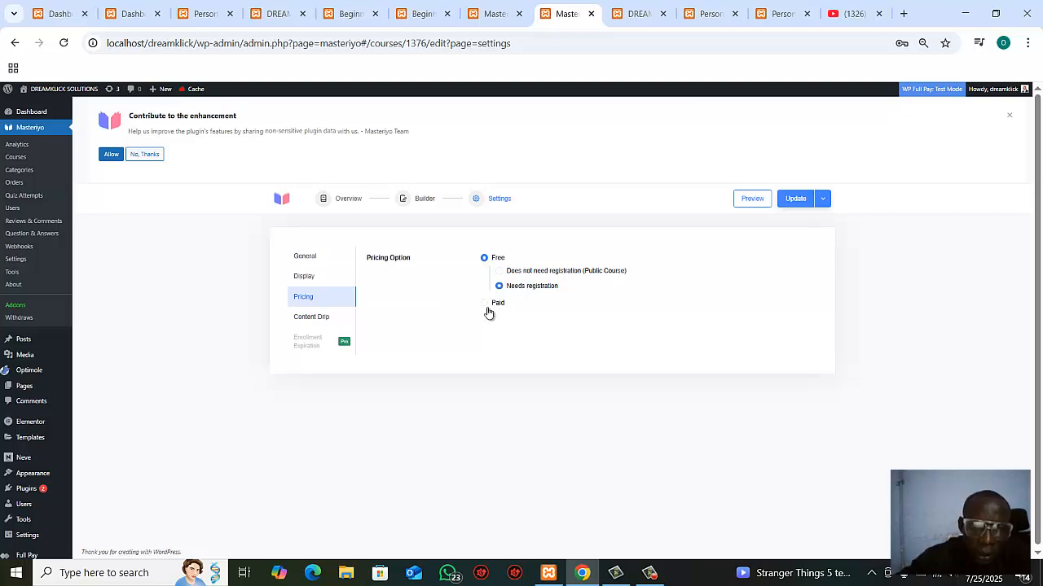
{"action": "left_click", "coordinate": [485, 306]}
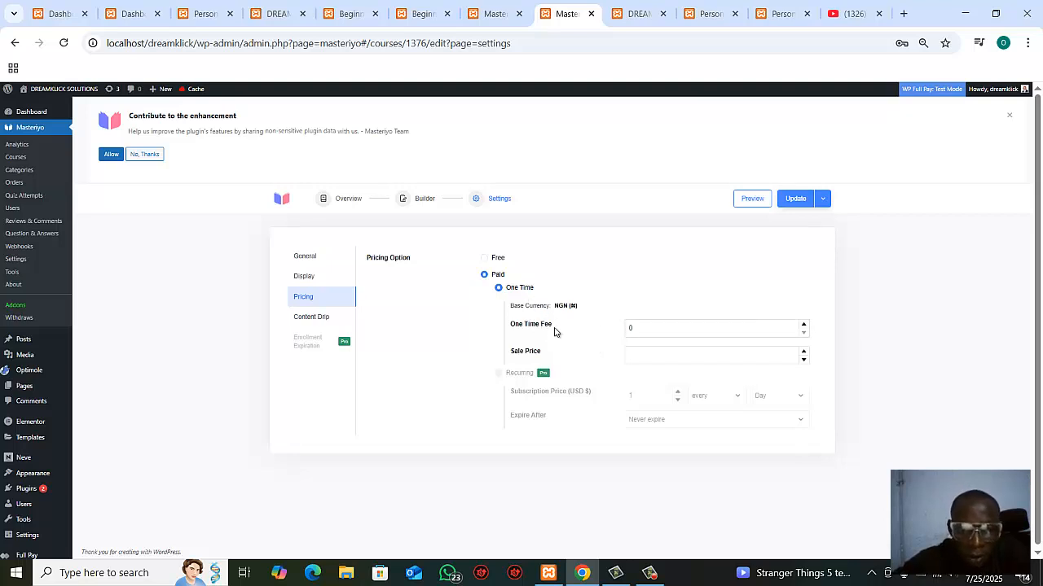
{"action": "left_click", "coordinate": [651, 328]}
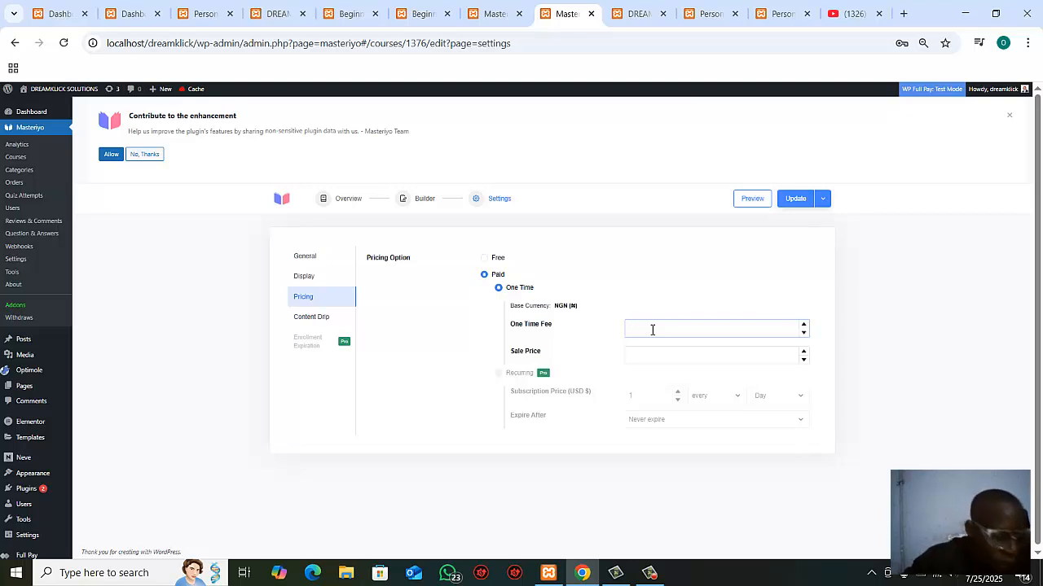
{"action": "type", "text": "20"}
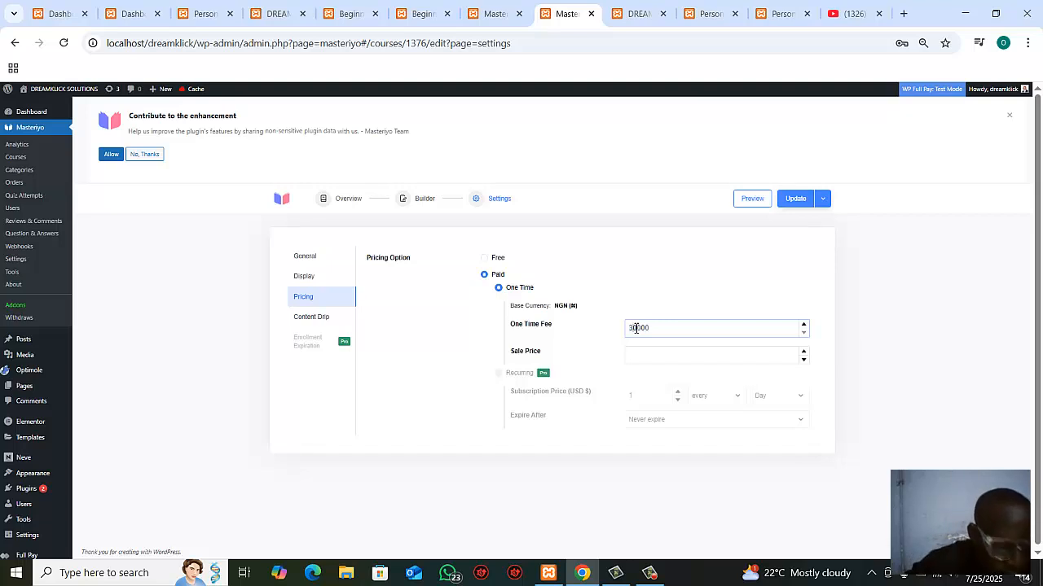
{"action": "left_click", "coordinate": [642, 355]}
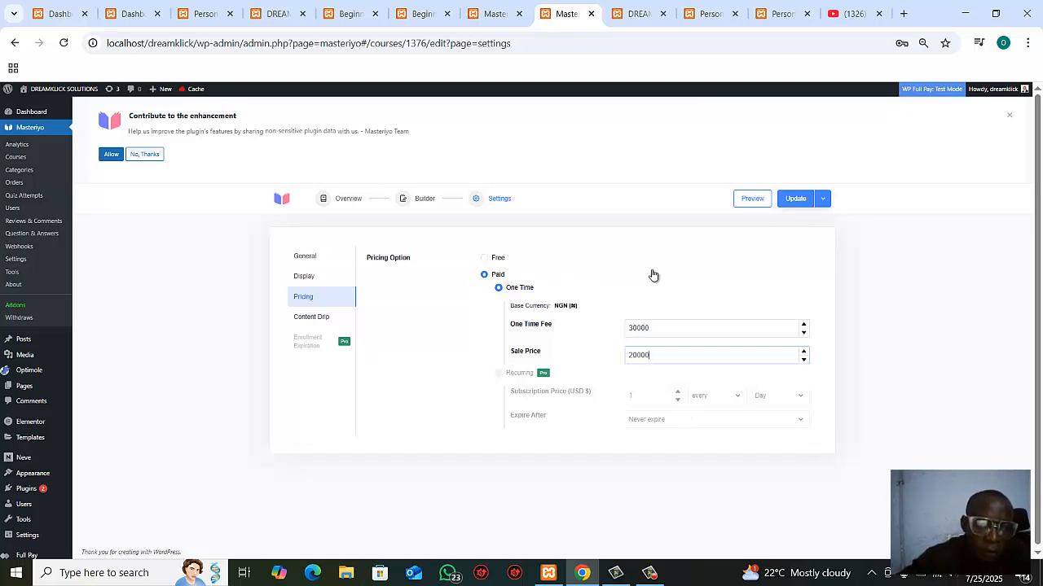
{"action": "left_click", "coordinate": [790, 201]}
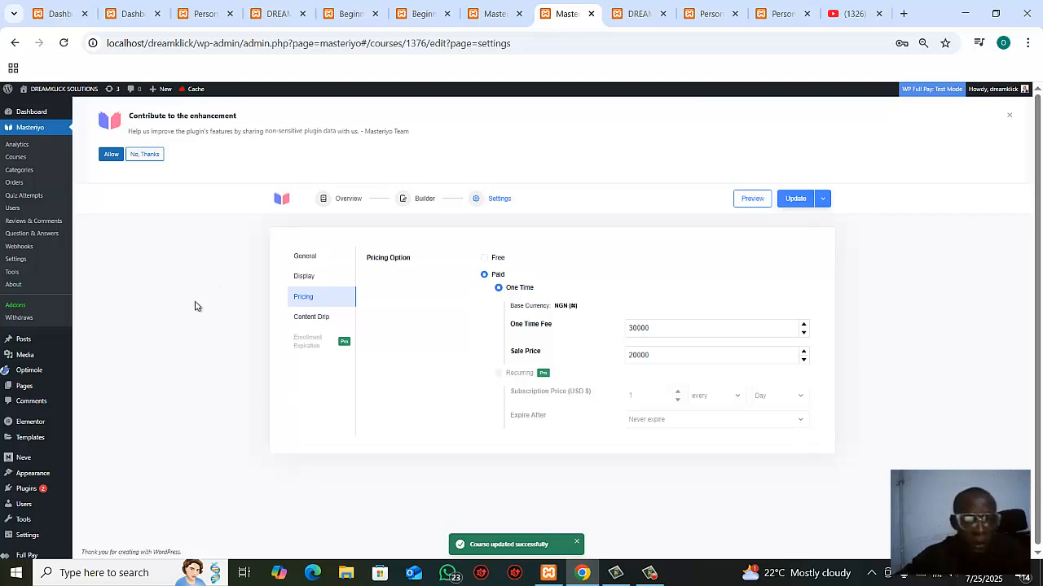
Step: Try the Sequential content drip flow, set the flow type back to Free and update the course
{"action": "left_click", "coordinate": [303, 320]}
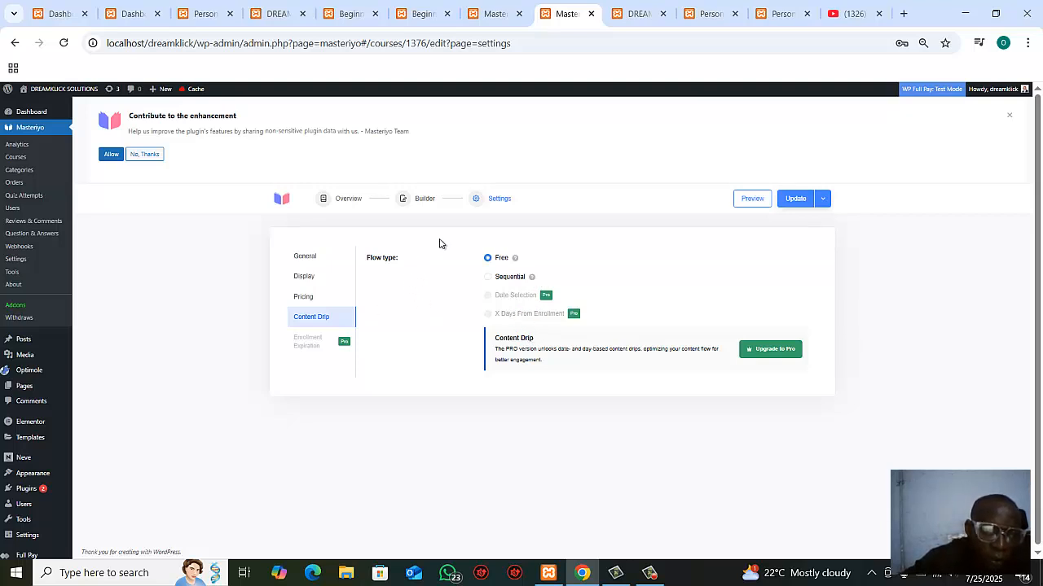
{"action": "left_click", "coordinate": [489, 277]}
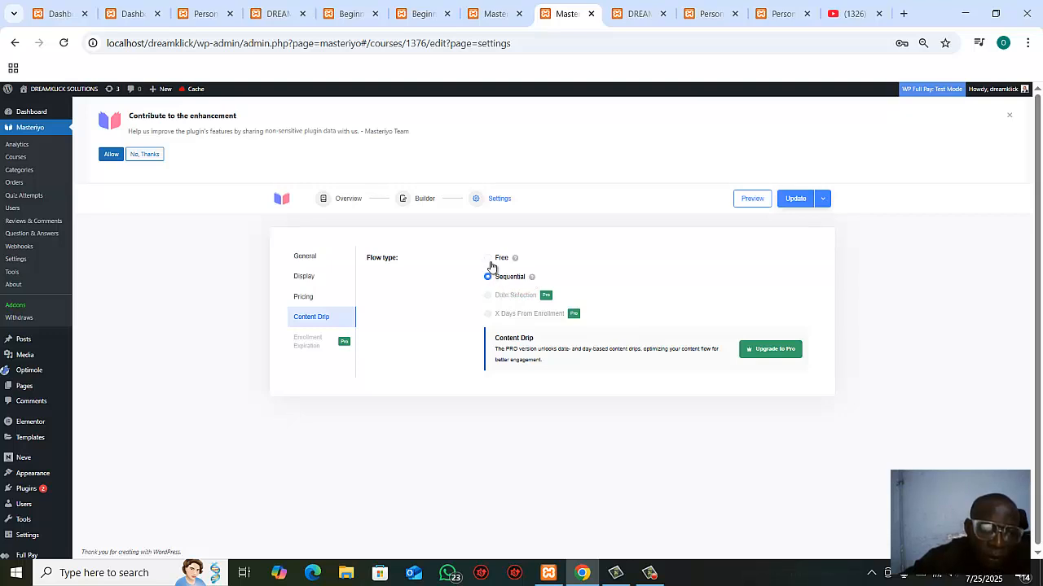
{"action": "left_click", "coordinate": [489, 261]}
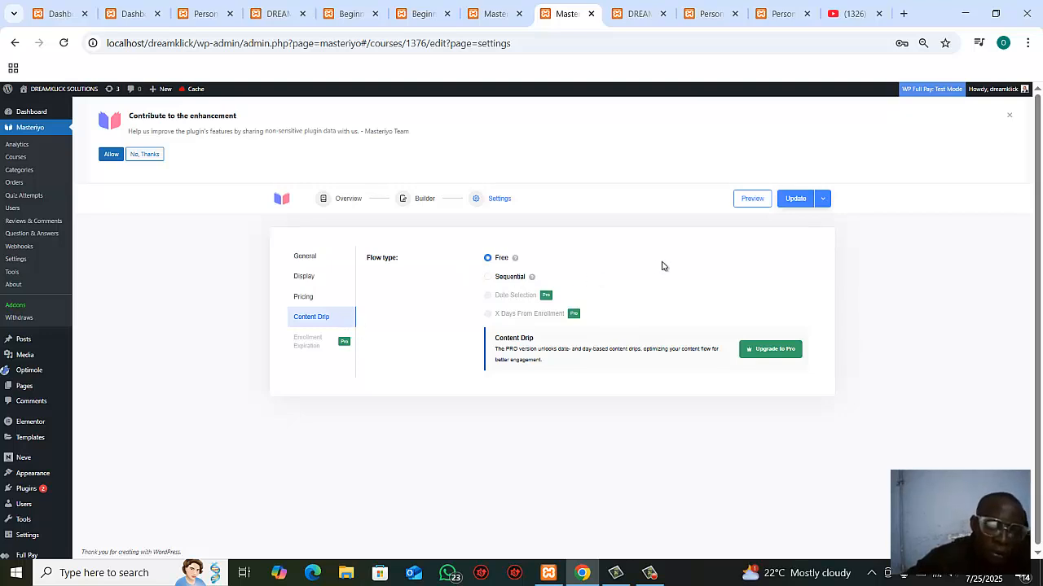
{"action": "left_click", "coordinate": [796, 200]}
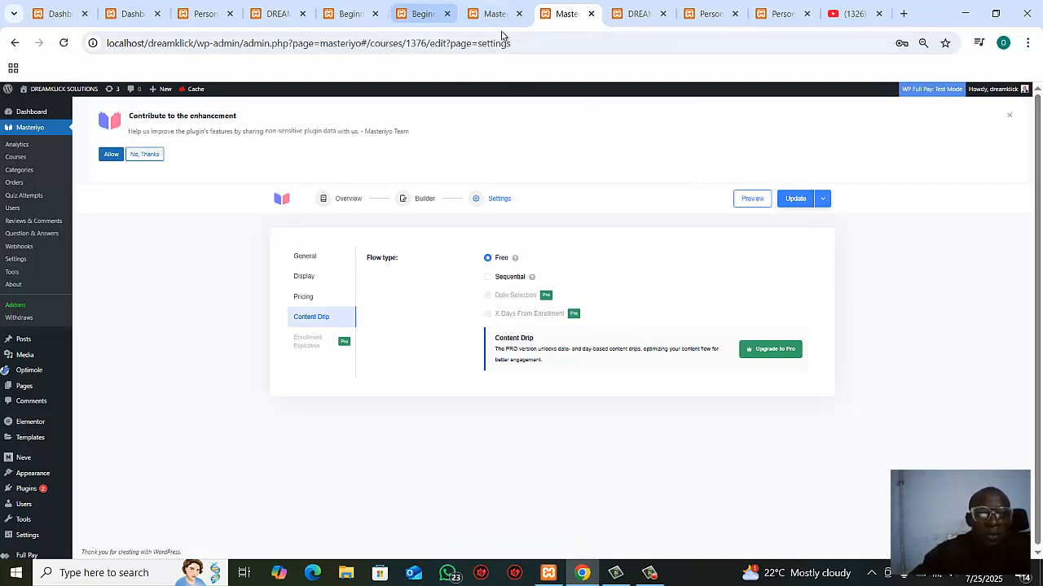
Step: Open the site's public Courses page at 100% zoom and check the Introduction to Programming listing and its pricing
{"action": "left_click", "coordinate": [709, 14]}
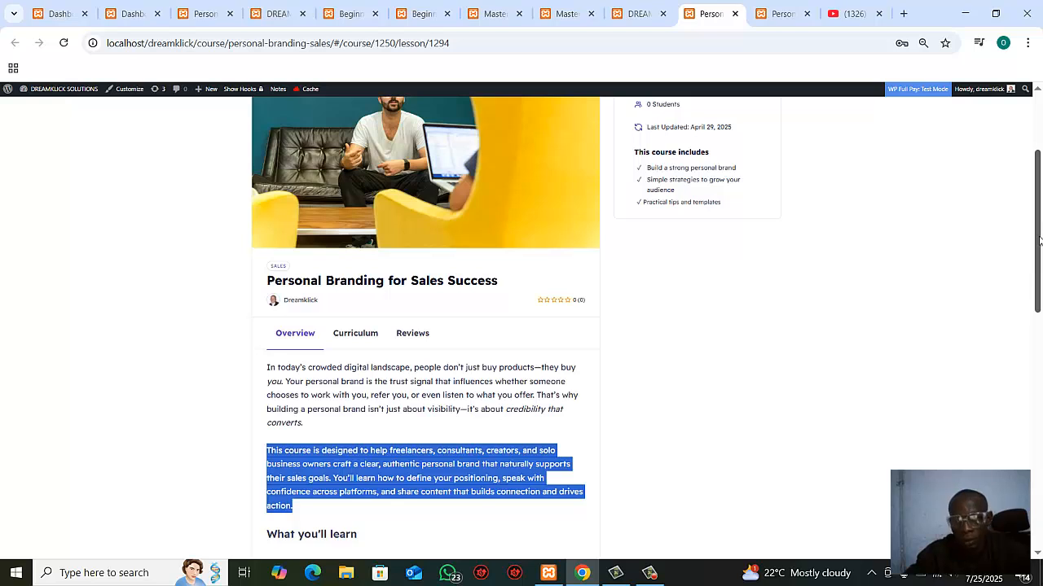
{"action": "left_click_drag", "start_coordinate": [1040, 240], "coordinate": [1031, 163]}
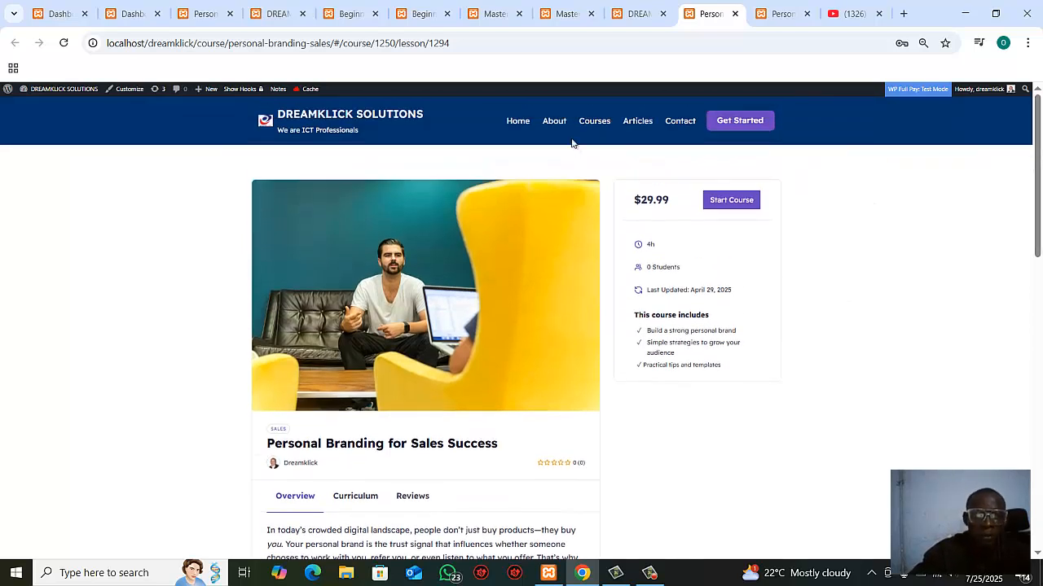
{"action": "left_click", "coordinate": [594, 127]}
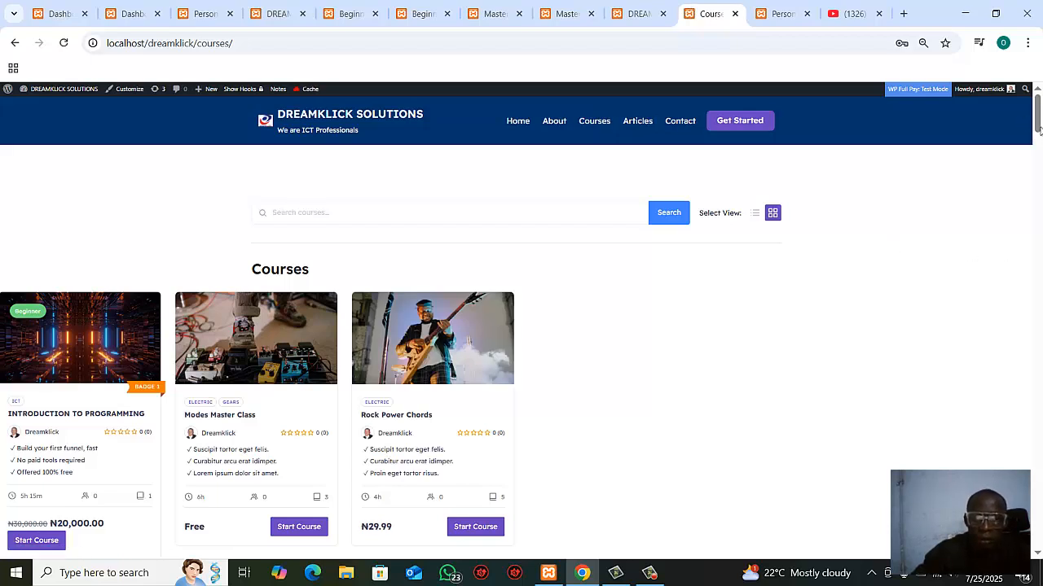
{"action": "left_click_drag", "start_coordinate": [1038, 128], "coordinate": [1035, 149]}
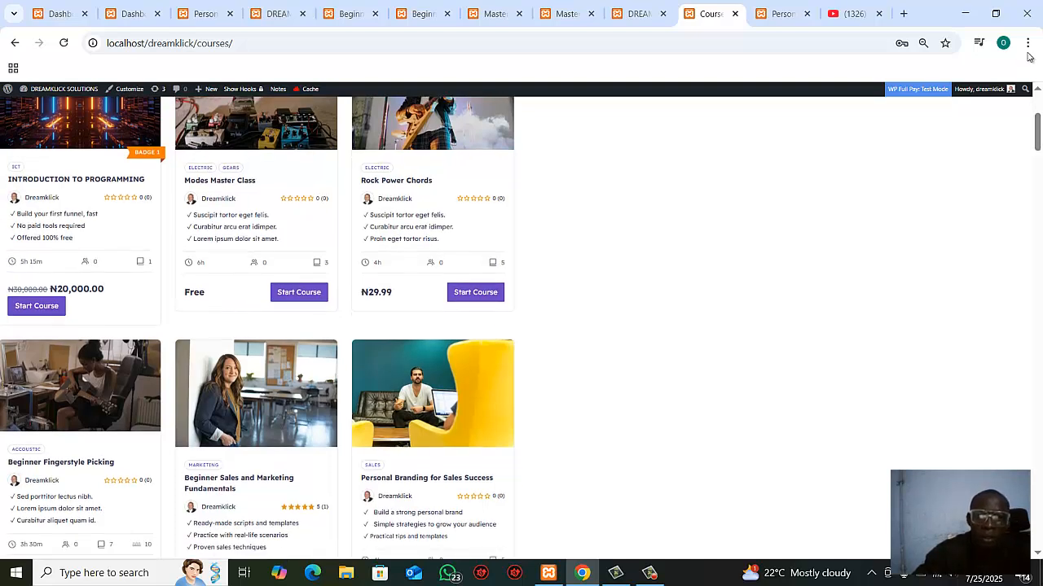
{"action": "left_click", "coordinate": [1028, 46]}
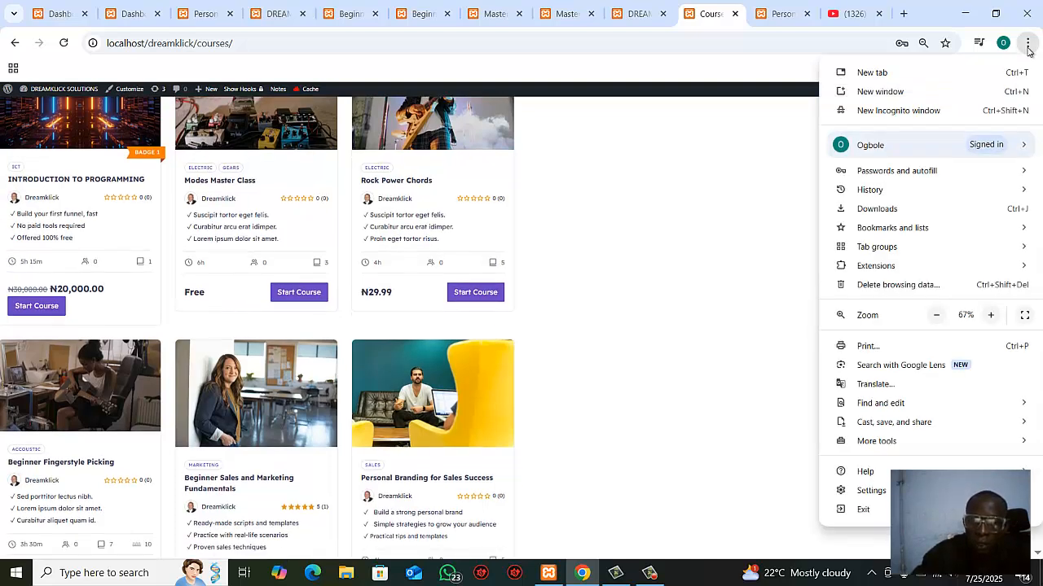
{"action": "left_click", "coordinate": [991, 316]}
{"action": "left_click", "coordinate": [991, 316]}
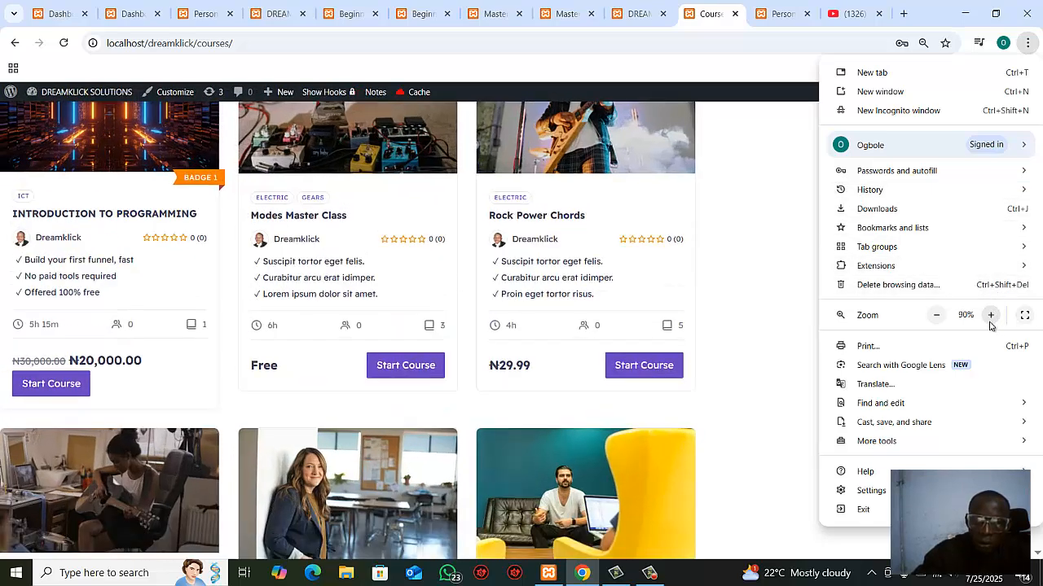
{"action": "left_click", "coordinate": [990, 316]}
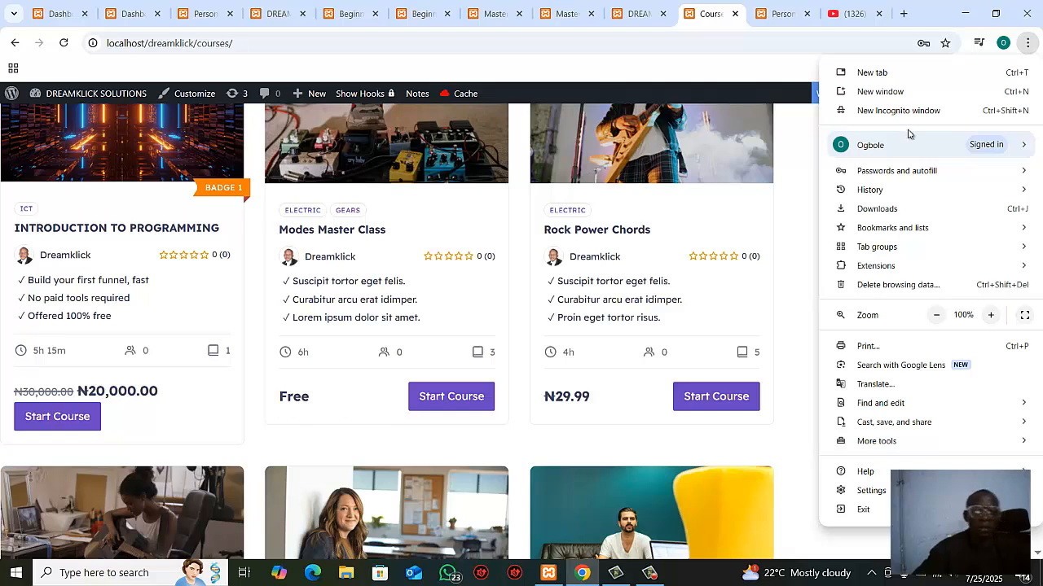
{"action": "left_click", "coordinate": [705, 69]}
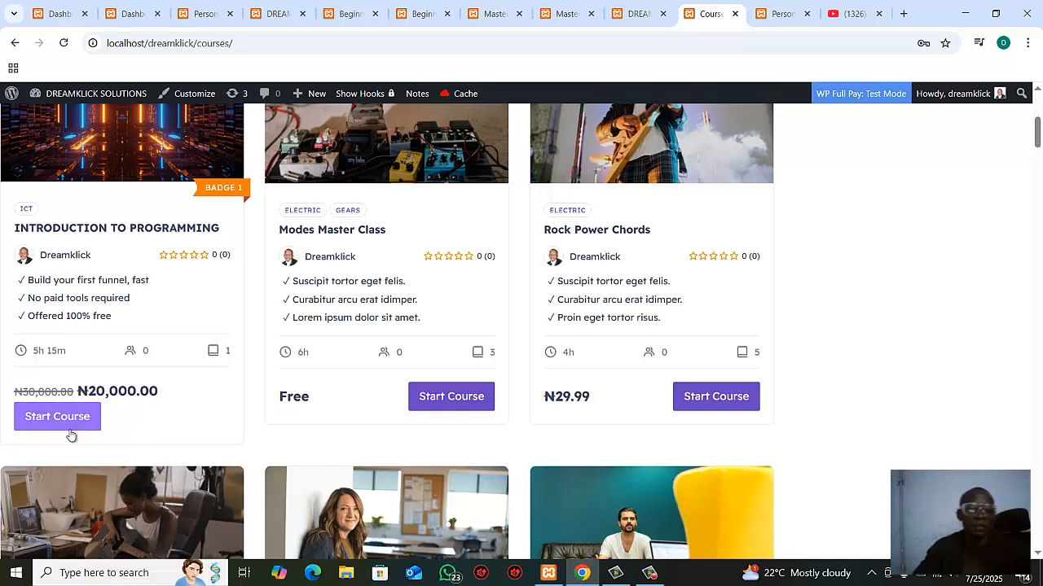
Step: Start the Introduction to Programming course from its listing and dismiss the welcome message on the enlarged lesson page
{"action": "left_click", "coordinate": [42, 417]}
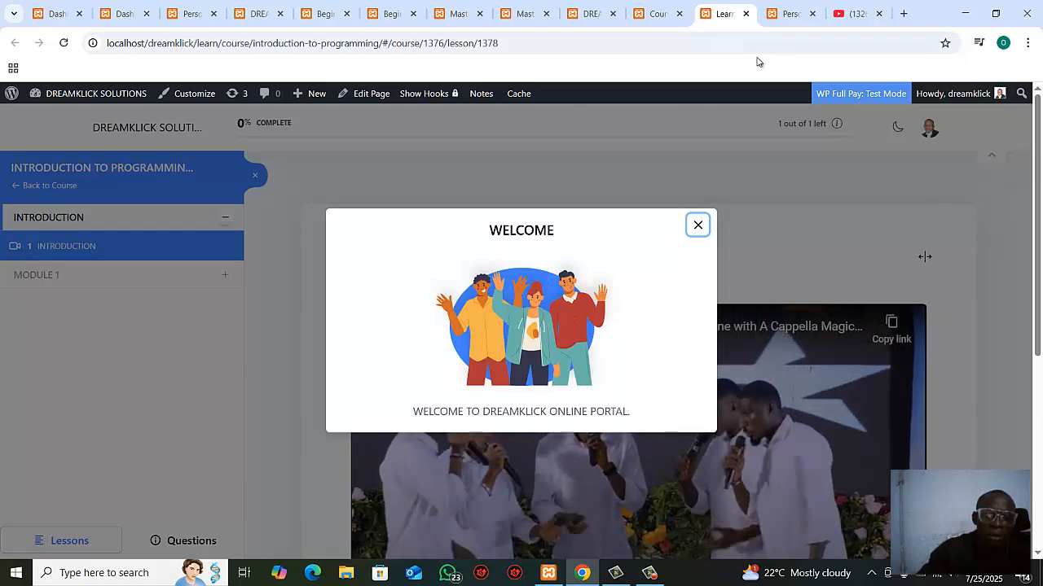
{"action": "left_click", "coordinate": [697, 226]}
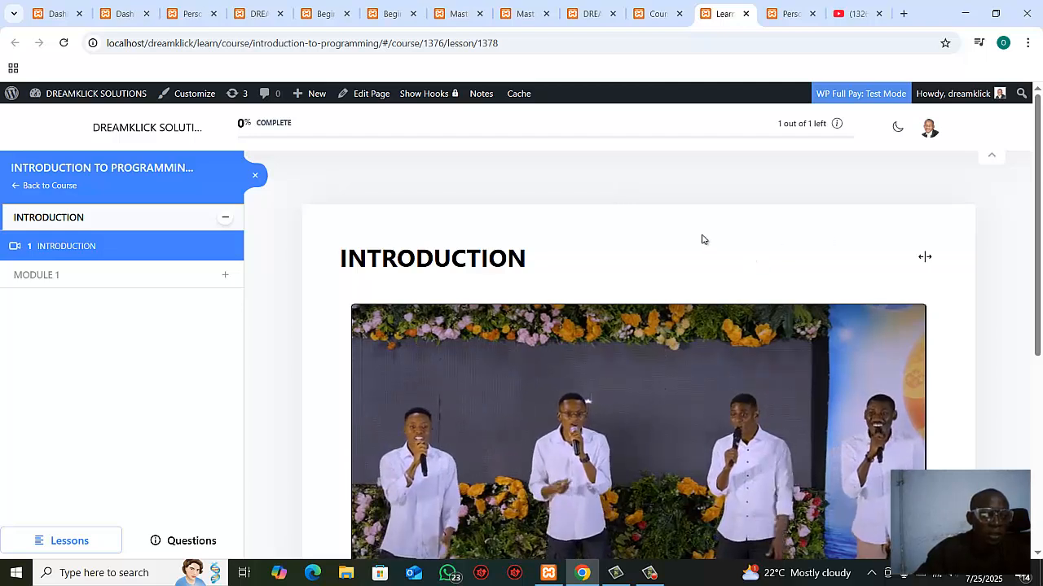
{"action": "key", "text": "ctrl+plus"}
{"action": "key", "text": "ctrl+plus"}
{"action": "key", "text": "ctrl+plus"}
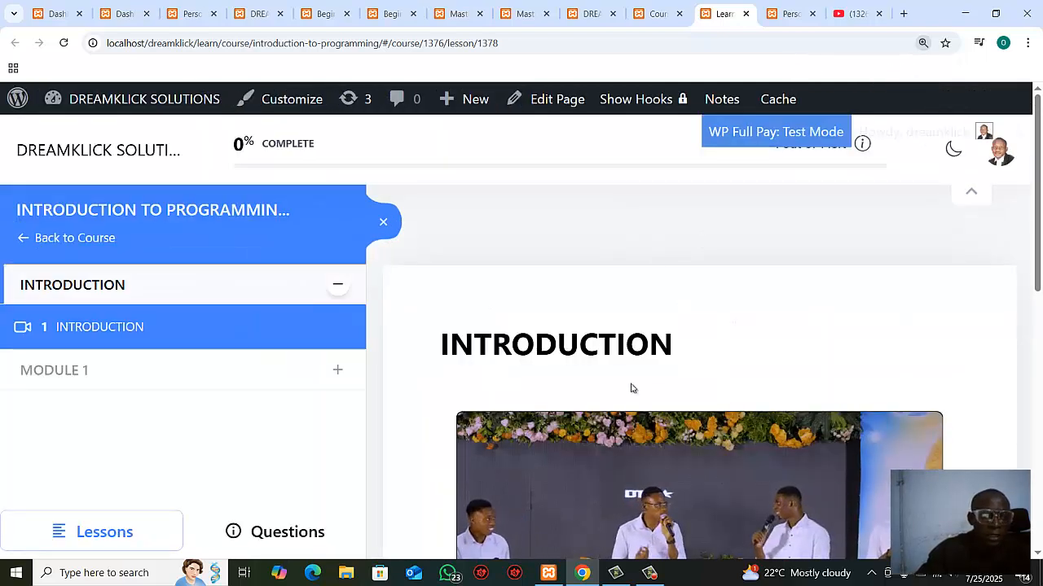
Step: Review the INTRODUCTION lesson's video and text down to its end and mark the lesson as complete
{"action": "mouse_move", "coordinate": [825, 451]}
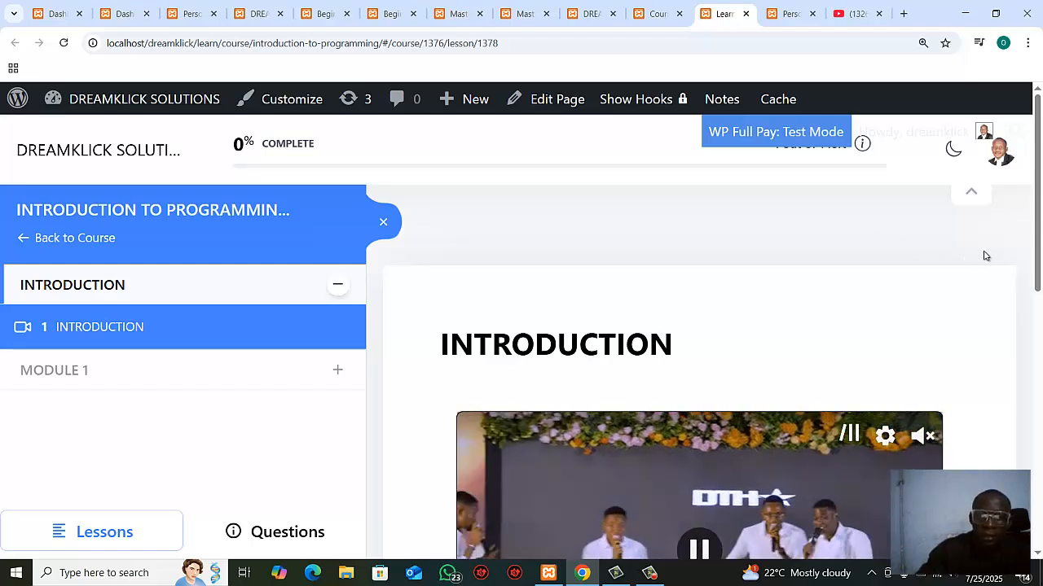
{"action": "left_click_drag", "start_coordinate": [1037, 261], "coordinate": [1005, 508]}
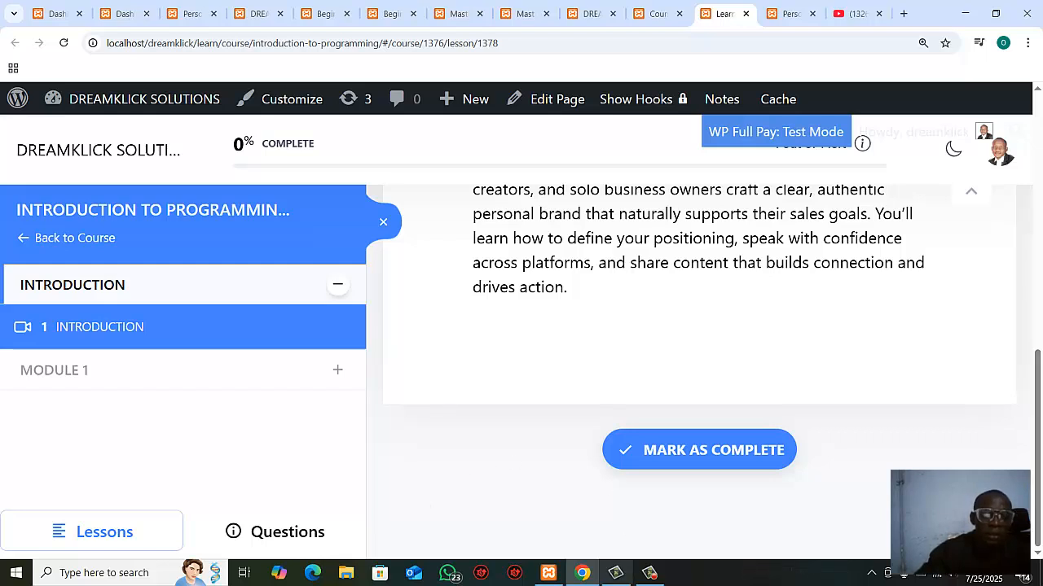
{"action": "left_click", "coordinate": [659, 449]}
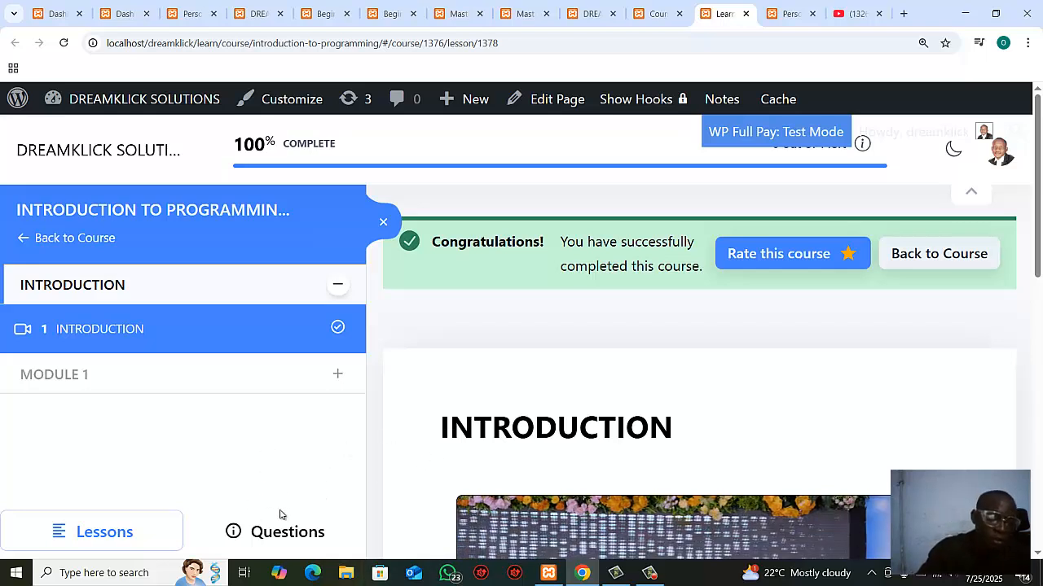
Step: Show the course's question section and try to submit a question with the message left empty
{"action": "left_click", "coordinate": [276, 534]}
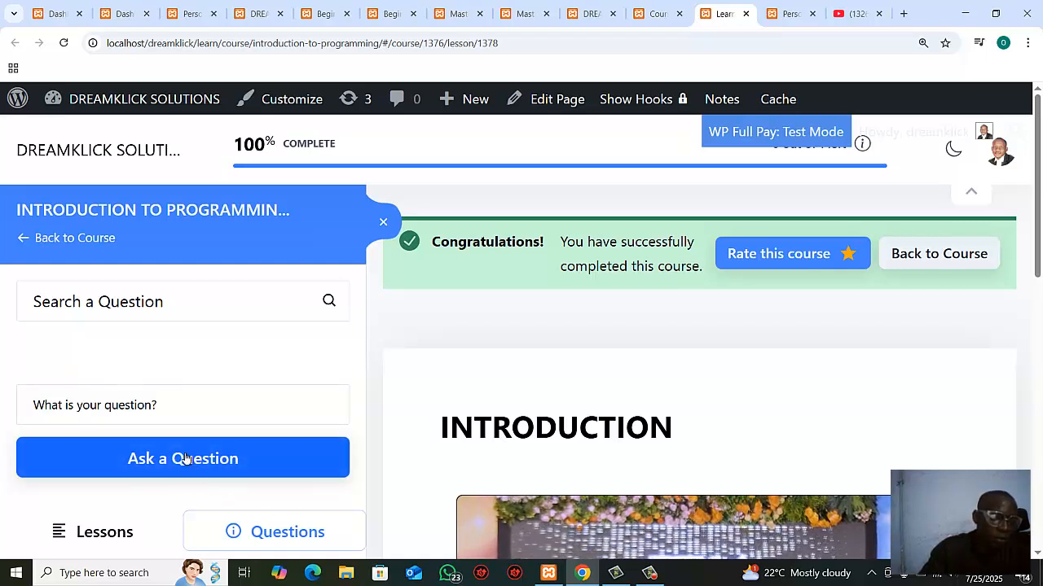
{"action": "left_click", "coordinate": [105, 409]}
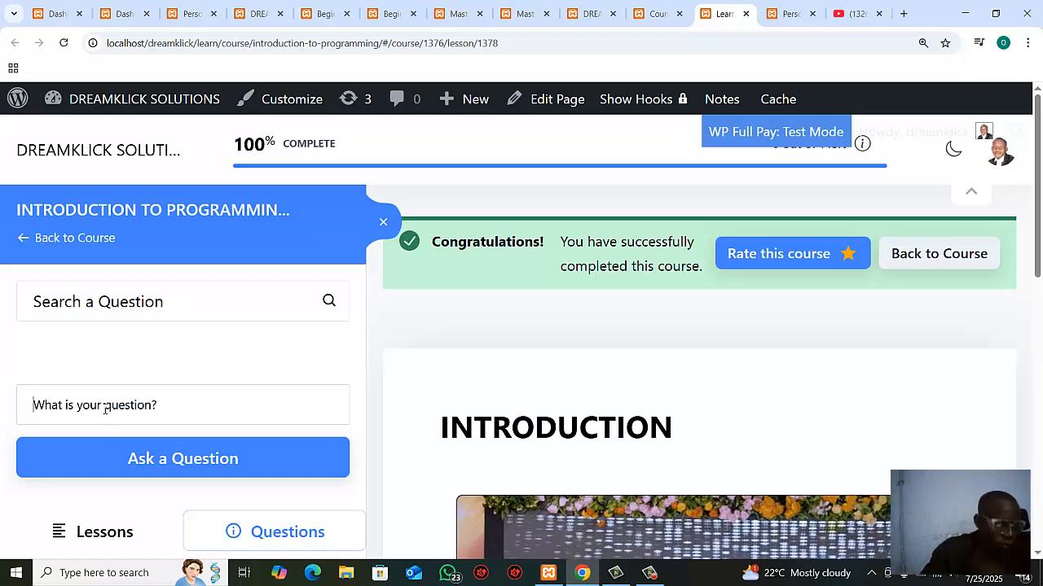
{"action": "left_click", "coordinate": [181, 458]}
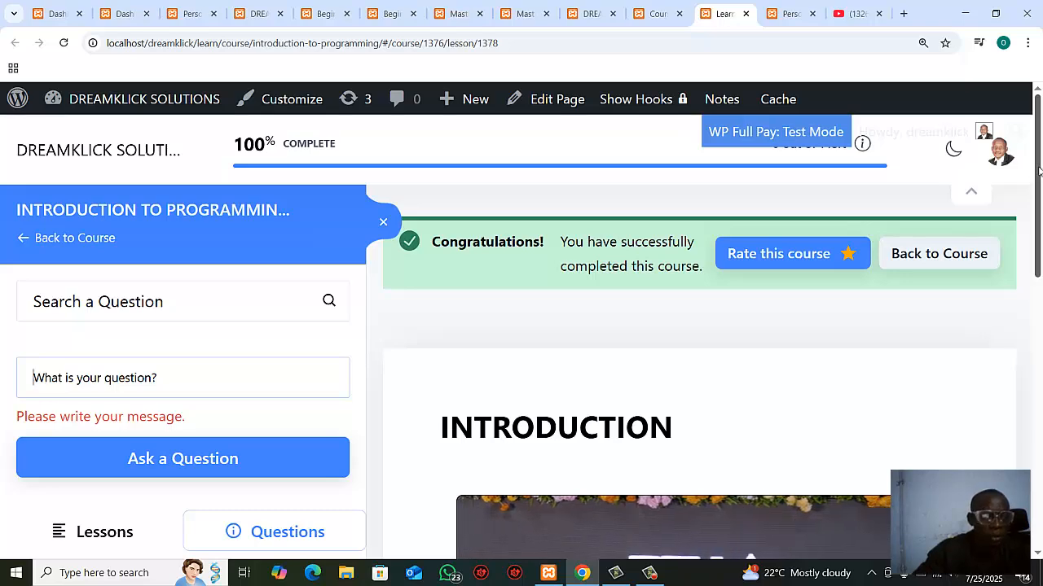
{"action": "mouse_move", "coordinate": [1037, 189]}
{"action": "left_mouse_down"}
{"action": "mouse_move", "coordinate": [1040, 330]}
{"action": "mouse_move", "coordinate": [1040, 170]}
{"action": "left_mouse_up"}
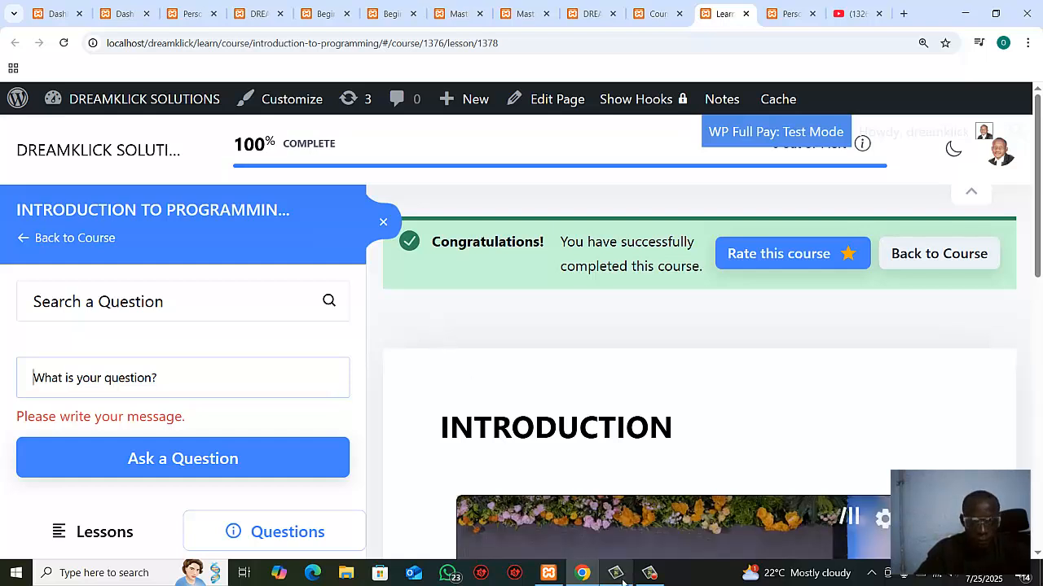
{"action": "left_click", "coordinate": [649, 572]}
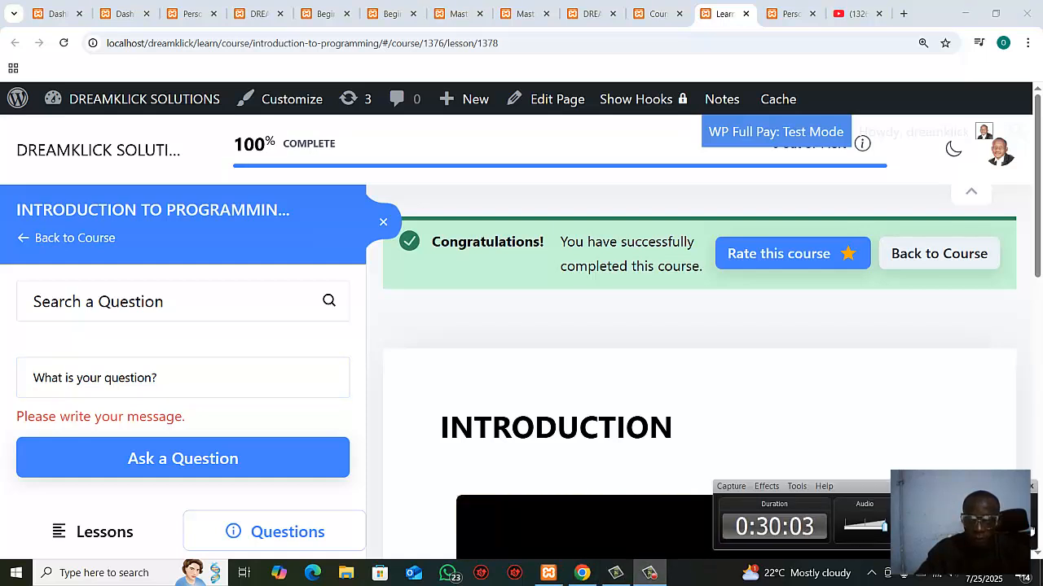
{"action": "left_click_drag", "start_coordinate": [855, 486], "coordinate": [572, 477]}
{"action": "left_click", "coordinate": [736, 502]}
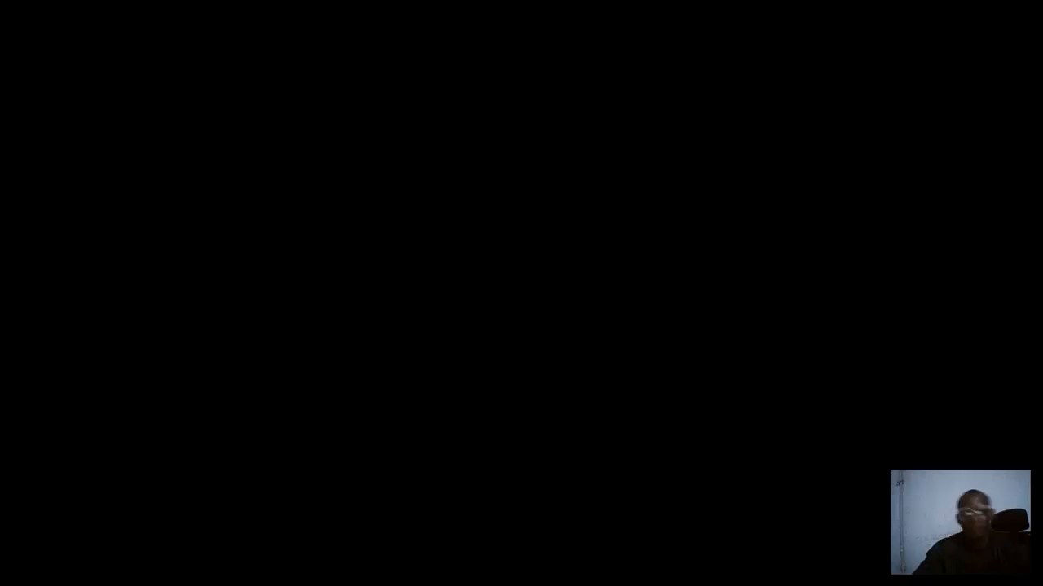